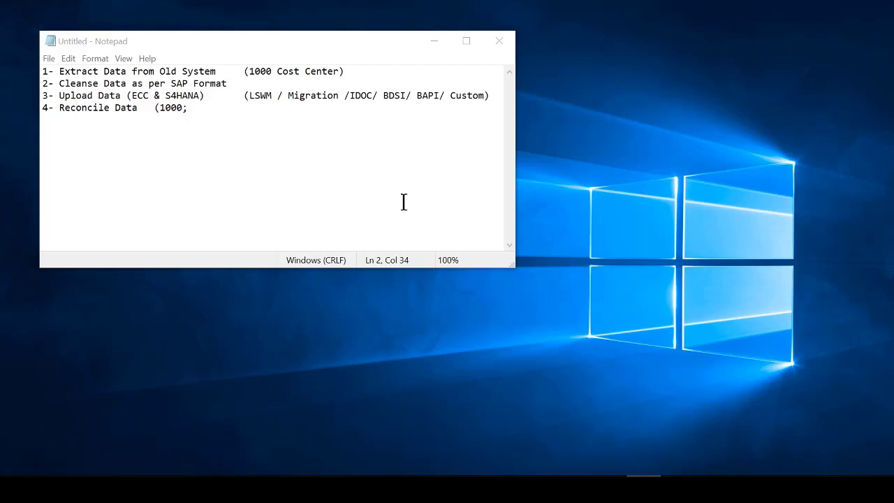
- Highlight step 1, 'Extract Data from Old System', on the first line of the Notepad outline
drag(76, 71, 187, 71)
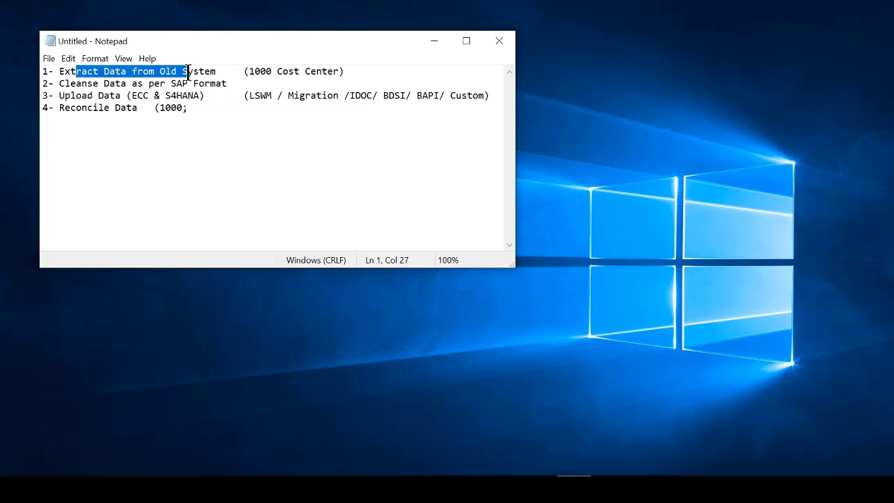
drag(217, 70, 47, 70)
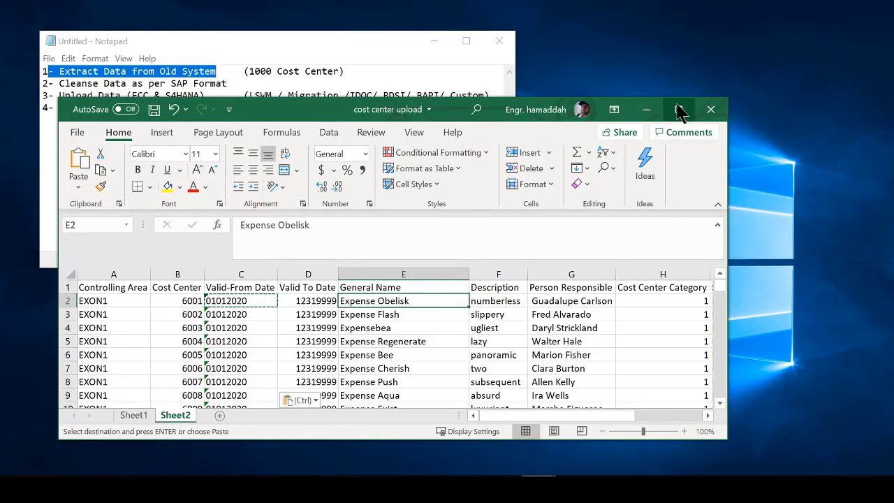
- Maximize the cost center workbook and scroll through Sheet2 to an EXON1 controlling area entry
click(681, 110)
scroll(318, 256, down, 5)
scroll(319, 256, up, 5)
scroll(199, 271, down, 20)
scroll(127, 278, up, 20)
click(47, 241)
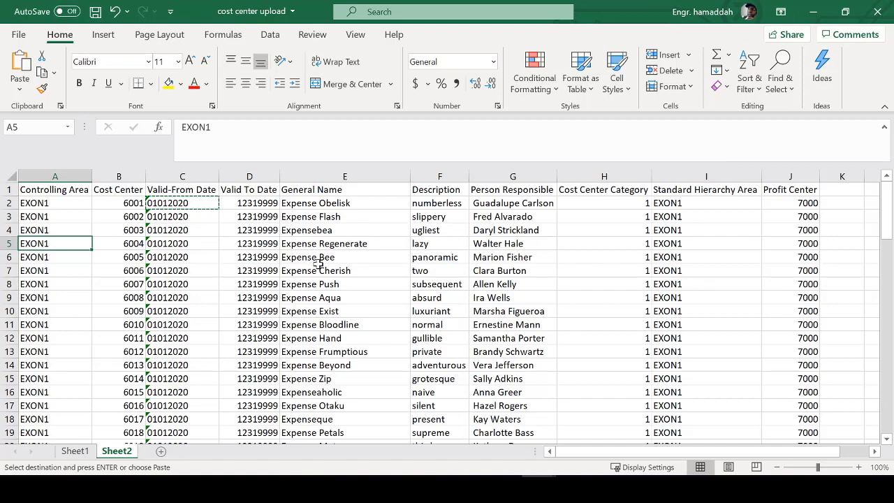
- Review headers from Cost Center (B1) to Standard Hierarchy Area (I1), then minimize Excel
click(105, 194)
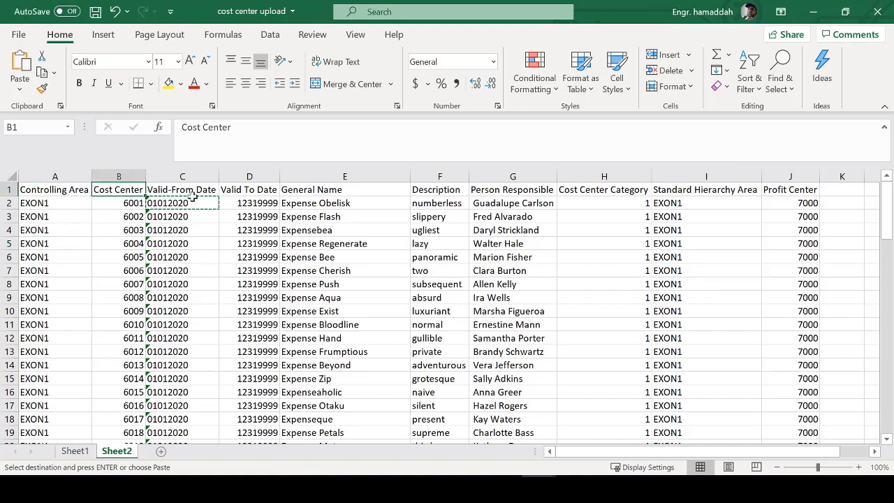
click(214, 192)
click(256, 190)
key(Left)
click(255, 191)
click(328, 189)
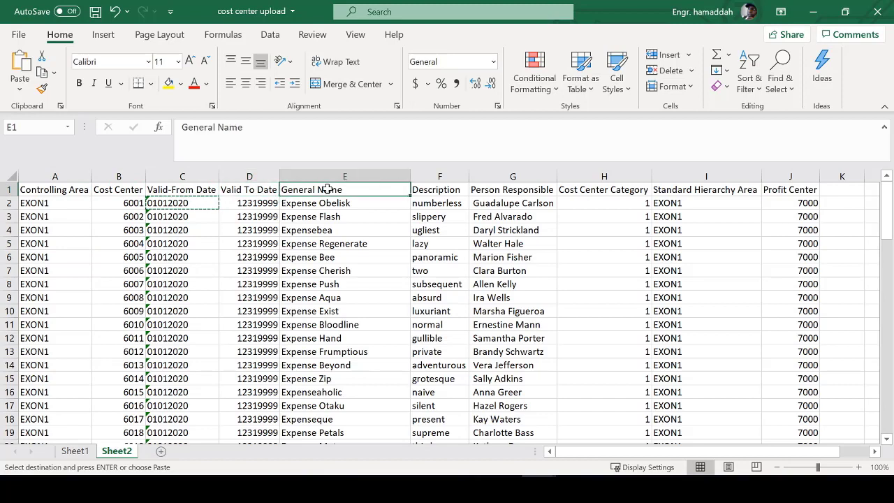
click(430, 190)
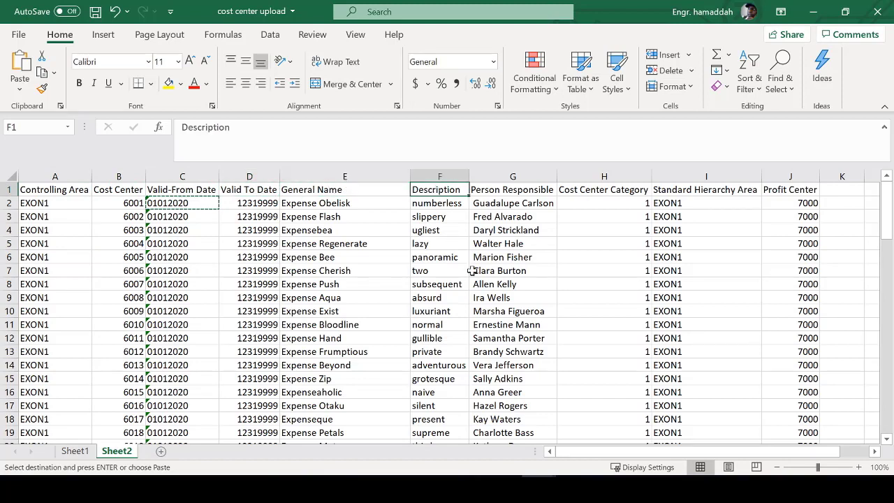
click(528, 190)
drag(528, 205, 529, 327)
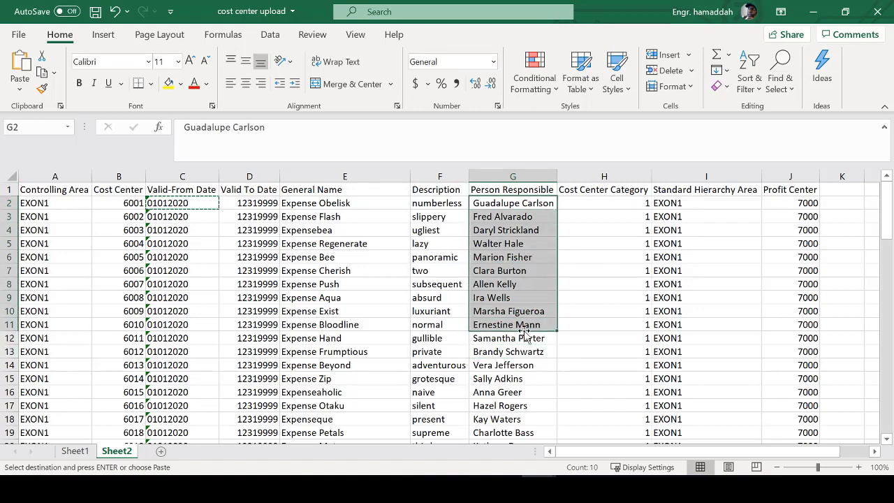
click(606, 188)
click(683, 190)
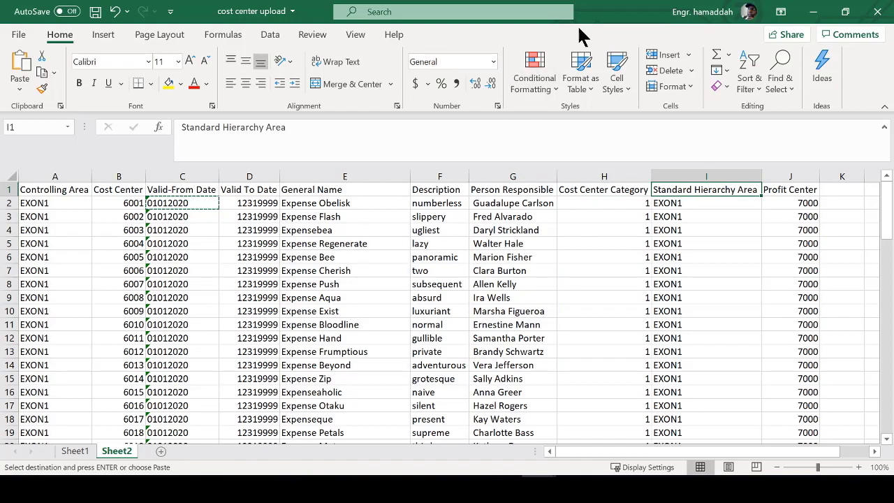
click(813, 11)
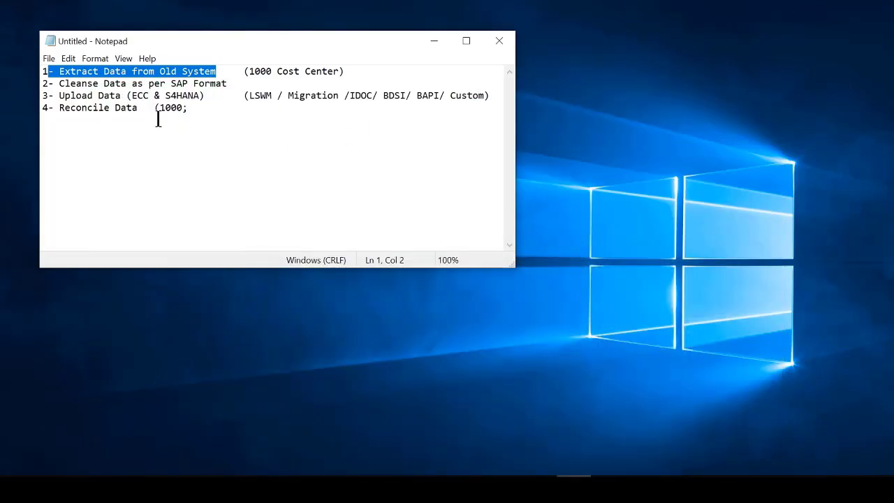
- Append ' (Excel, Flat, Access)' after '(1000 Cost Center)' on line 1, then highlight step 2
drag(228, 68, 48, 61)
click(364, 69)
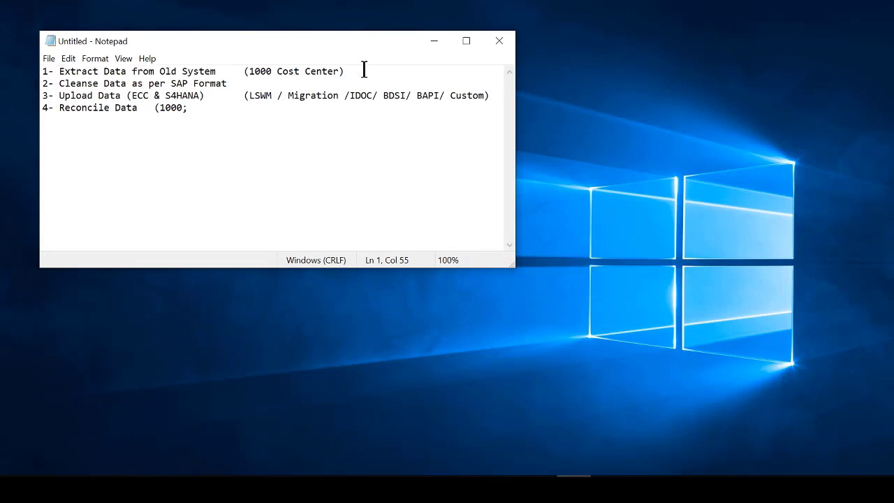
text((Excel,)
text(Flat)
text(, ACC)
key(BackSpace)
key(BackSpace)
text(ccess)
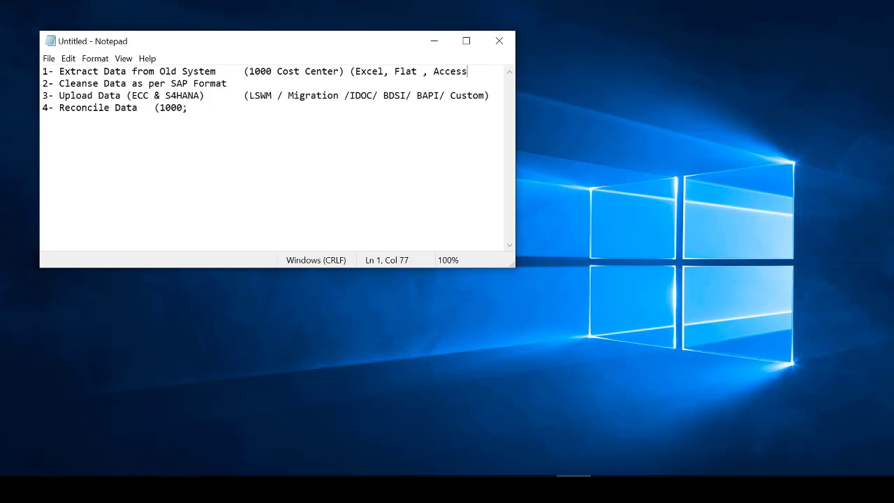
text())
drag(249, 70, 421, 55)
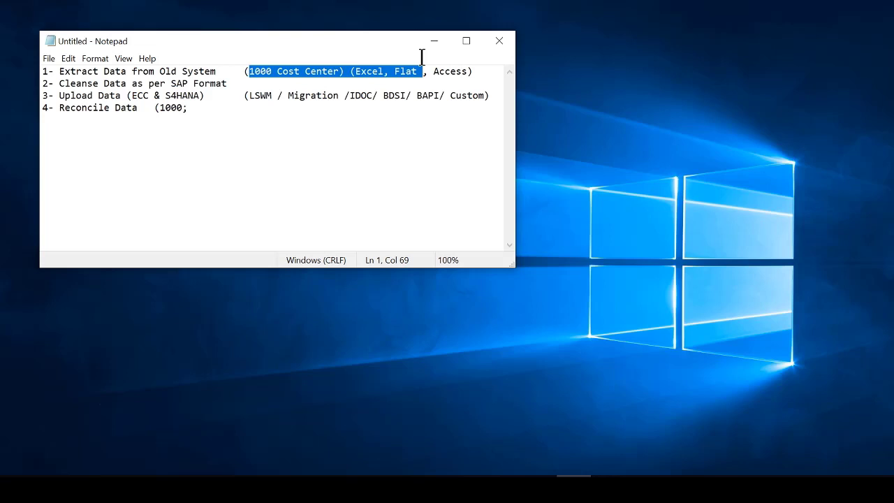
drag(243, 85, 42, 85)
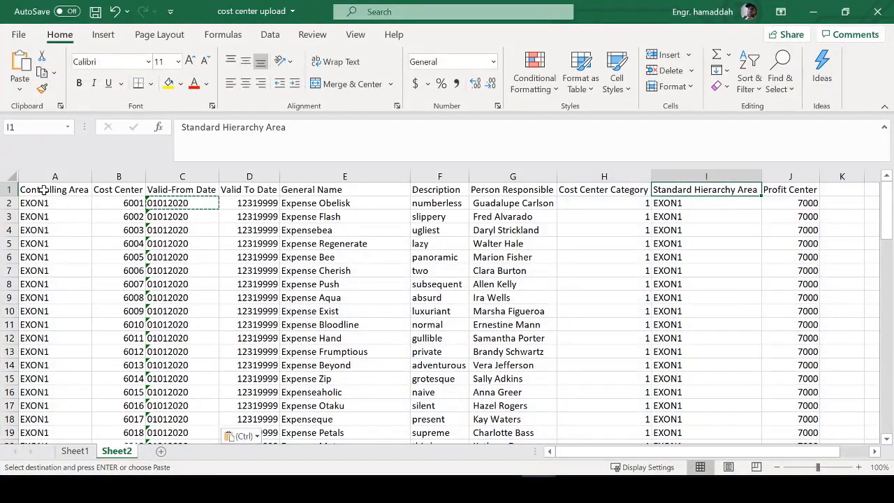
- Select the Controlling Area column A and its A1 header to review the EXON1 values
click(44, 170)
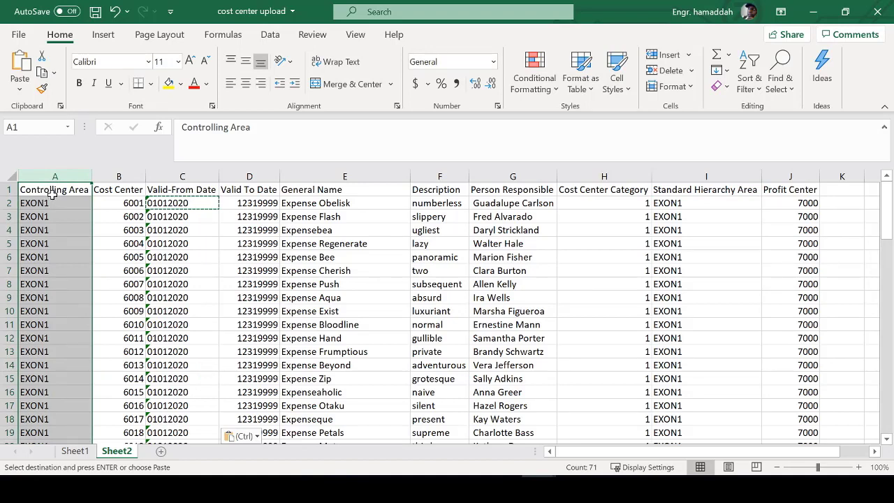
click(54, 203)
click(53, 191)
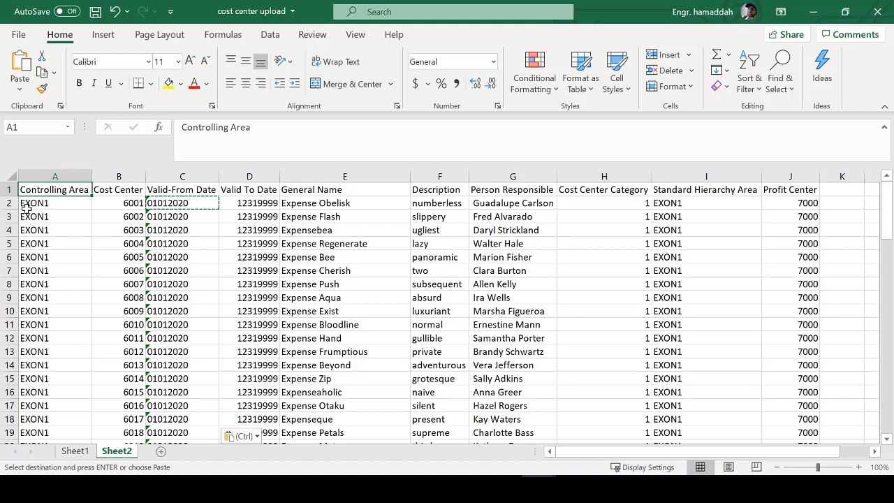
click(36, 177)
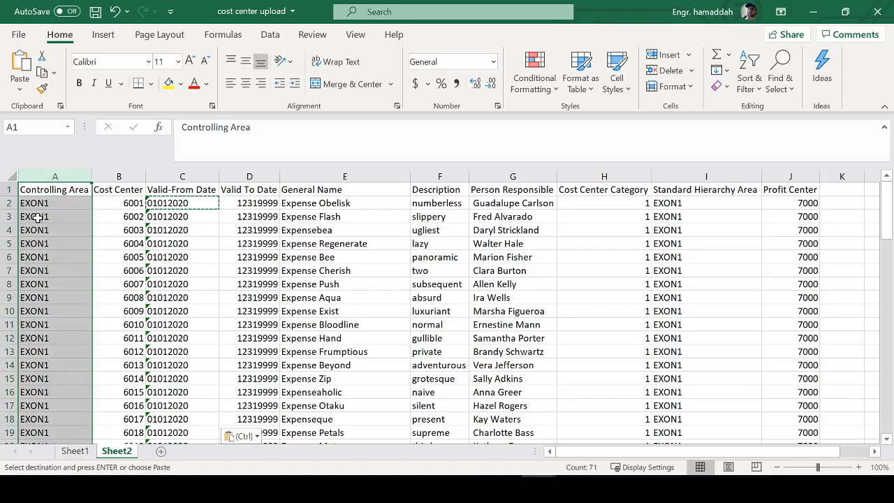
click(49, 191)
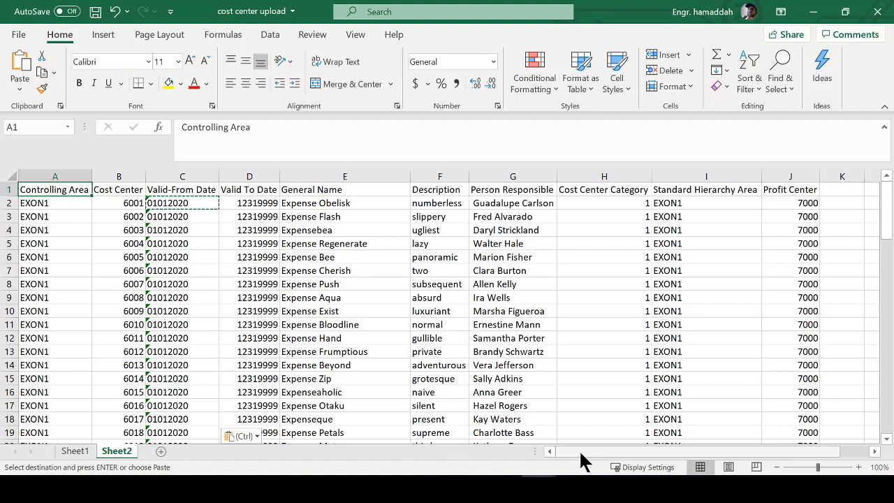
- Run SE11 in SAP Easy Access and display database table TKA01
mouse_move(260, 474)
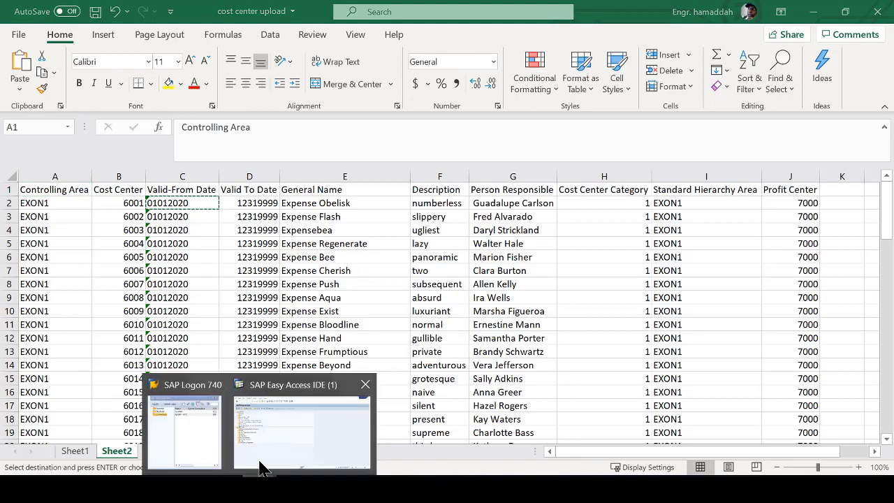
click(268, 454)
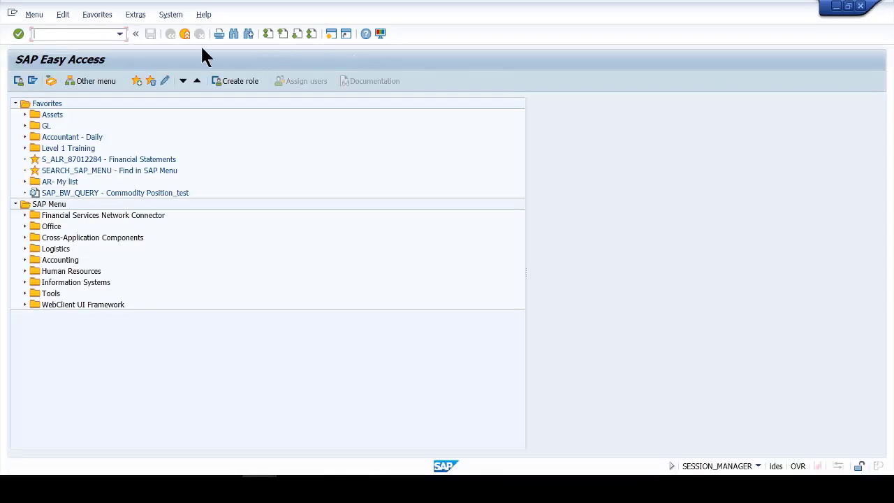
text(se11)
key(Return)
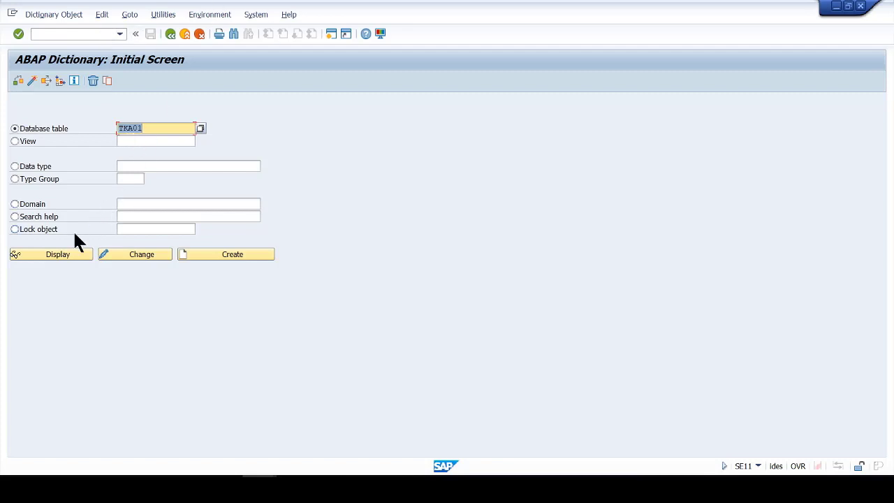
click(60, 254)
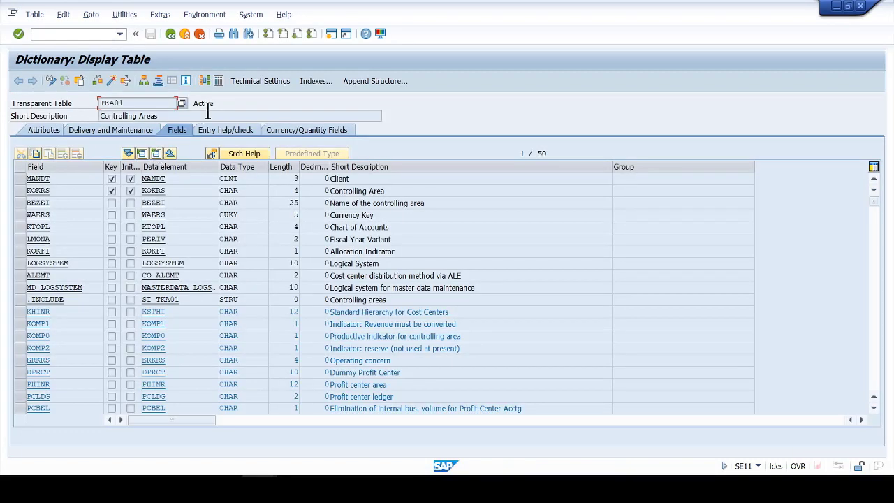
- Highlight TKA01's description 'Controlling Areas', the KOKRS field and its description 'Controlling Area'
drag(178, 116, 101, 116)
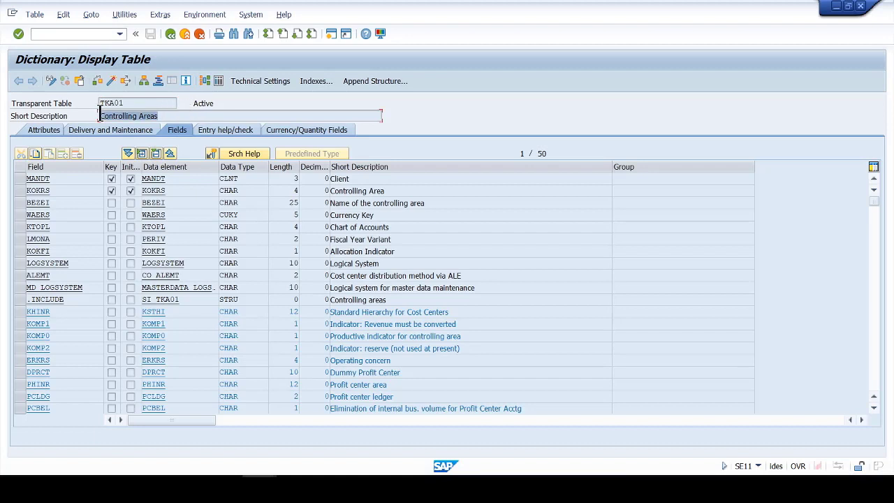
drag(75, 190, 10, 191)
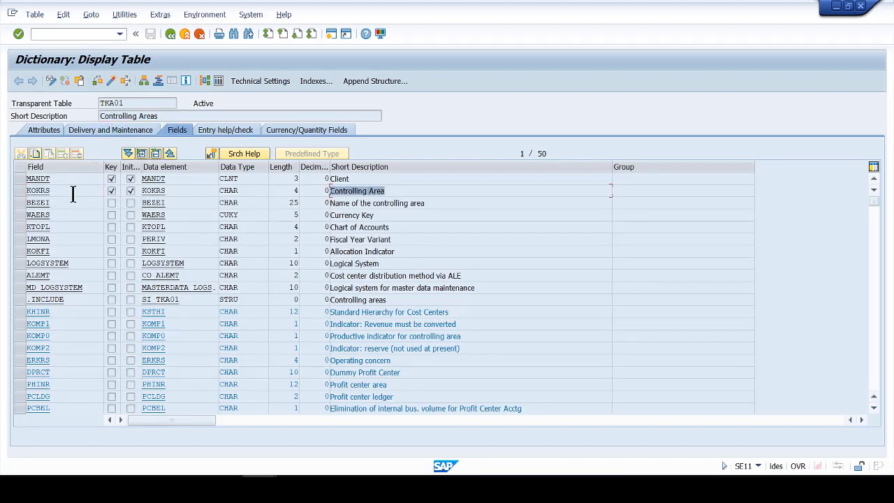
drag(395, 190, 305, 191)
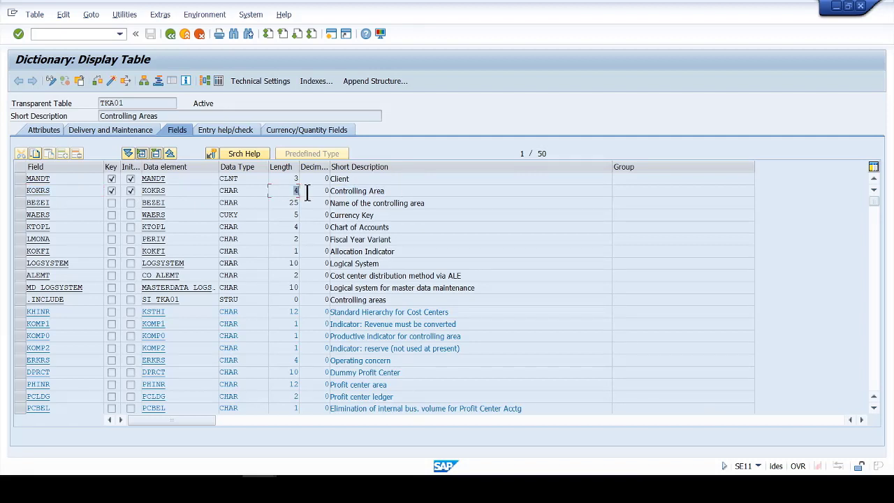
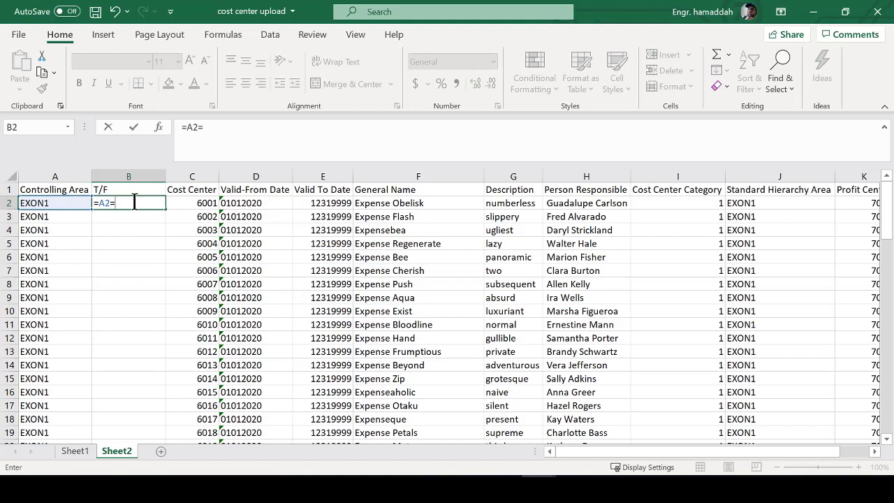
- Enter =LEN(A2)=4 in B2 and fill it down the whole T/F column
key(BackSpace)
key(BackSpace)
key(BackSpace)
text(len)
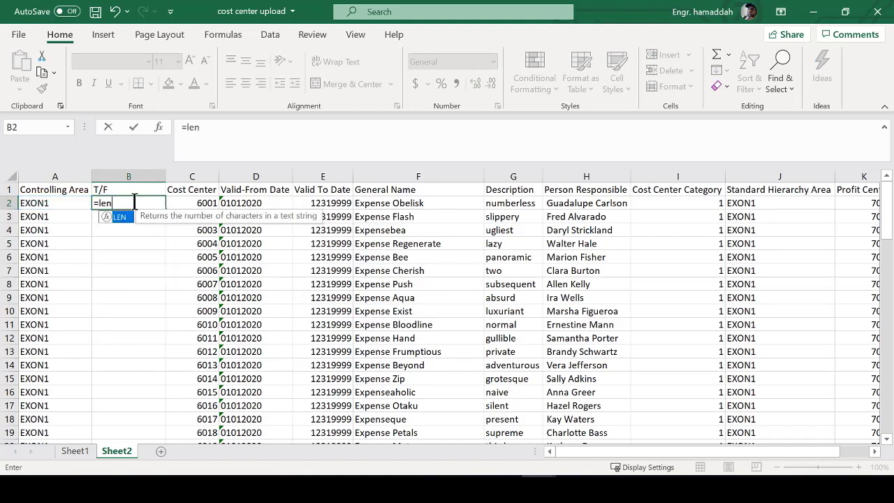
text(()
key(Left)
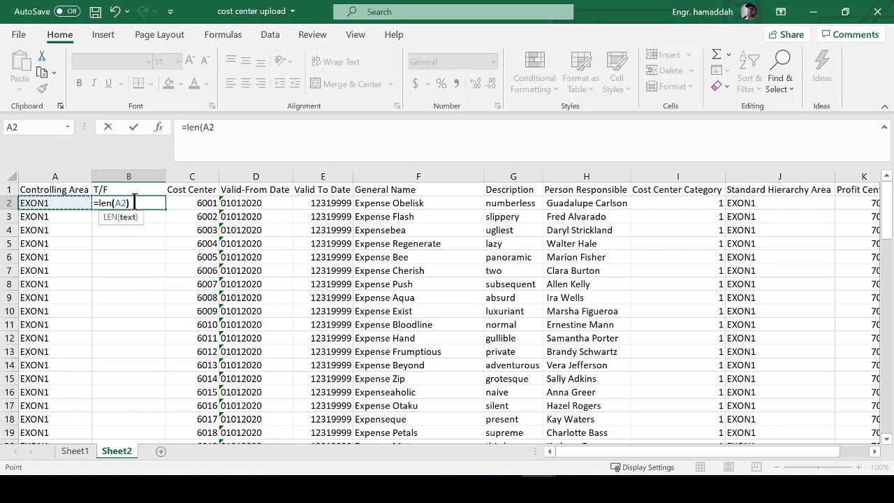
text()=4)
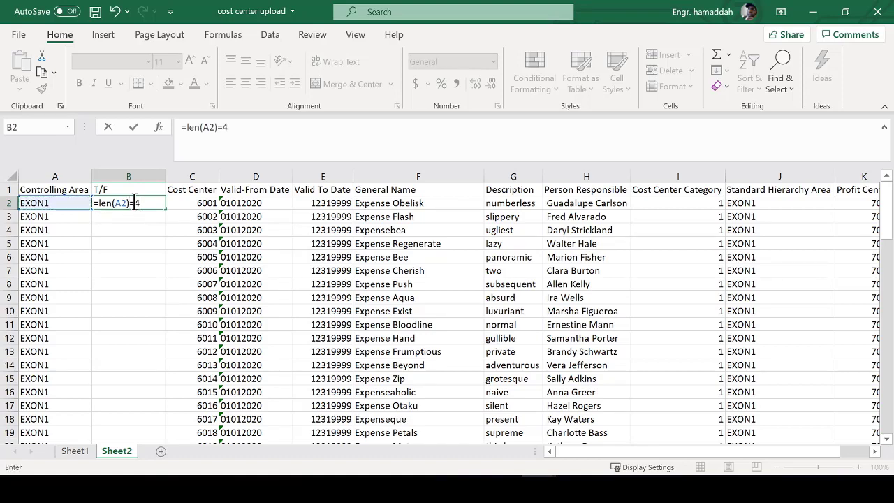
key(ctrl+Return)
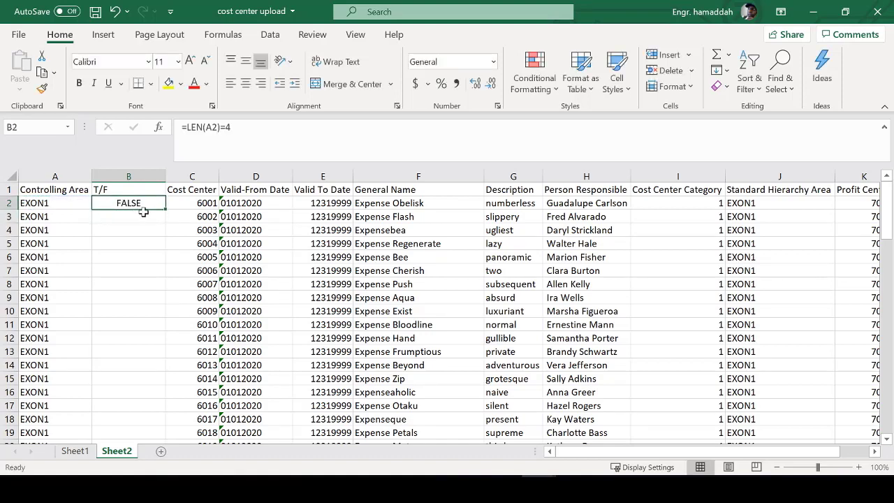
double_click(166, 209)
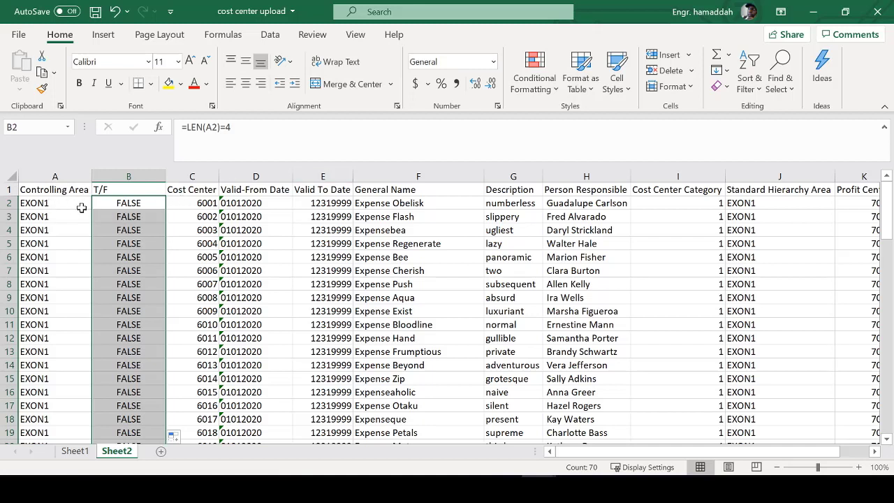
- Overwrite A3 with HANS and A5 with Shld
click(47, 216)
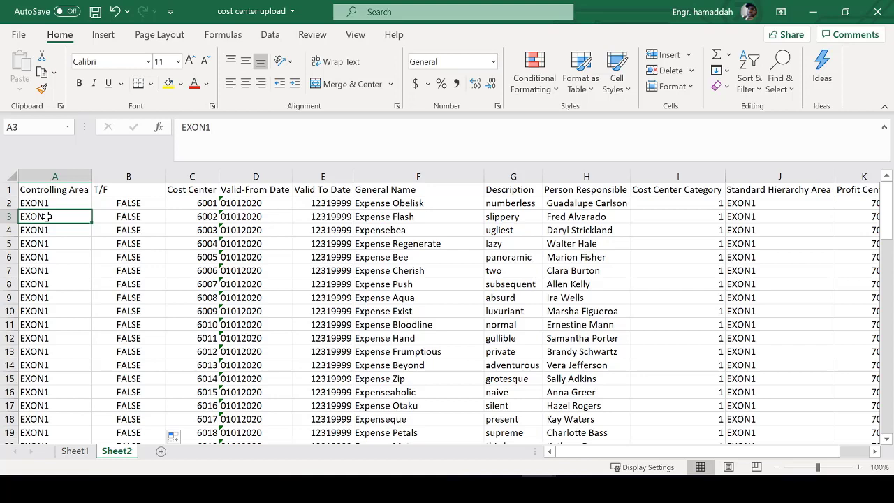
text(HANS)
key(Return)
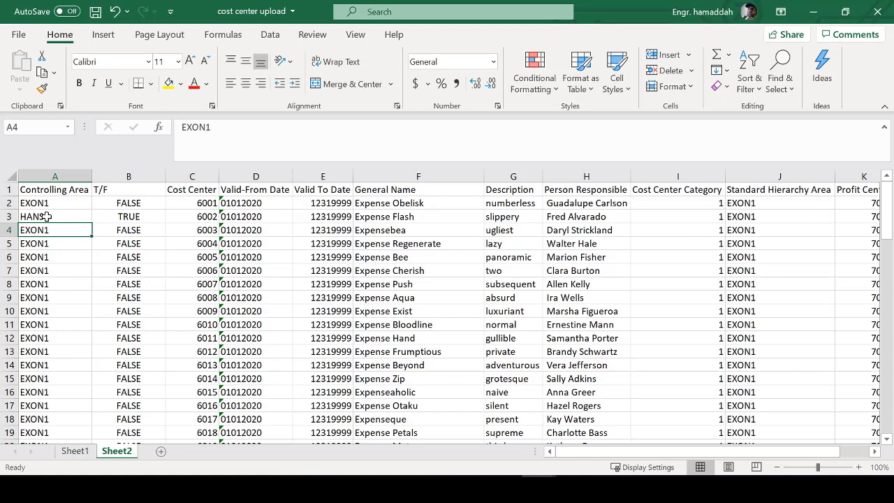
key(Return)
text(Shld)
key(Return)
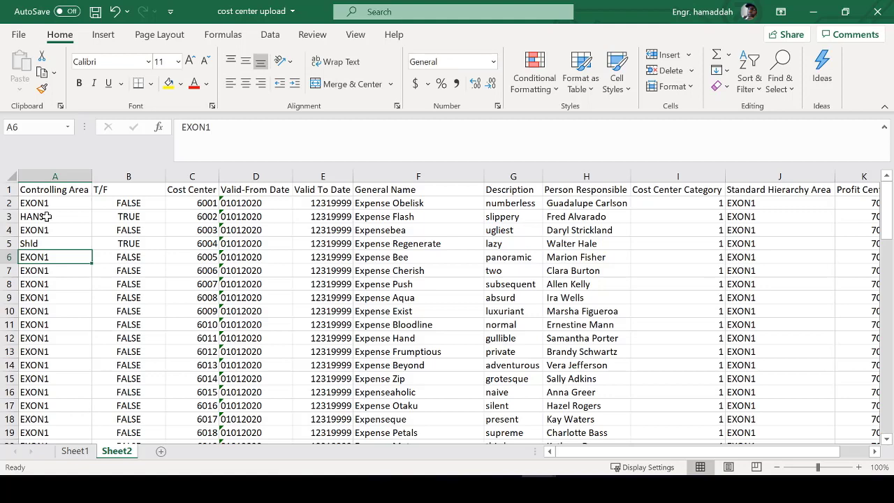
- Enter SHJBN in A6 and TSHH in A7
text(SHJBN)
key(Return)
key(Return)
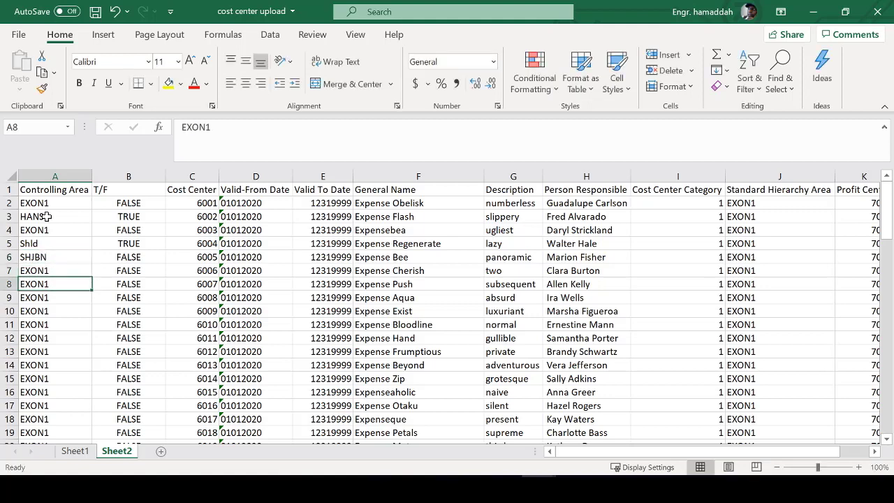
click(42, 270)
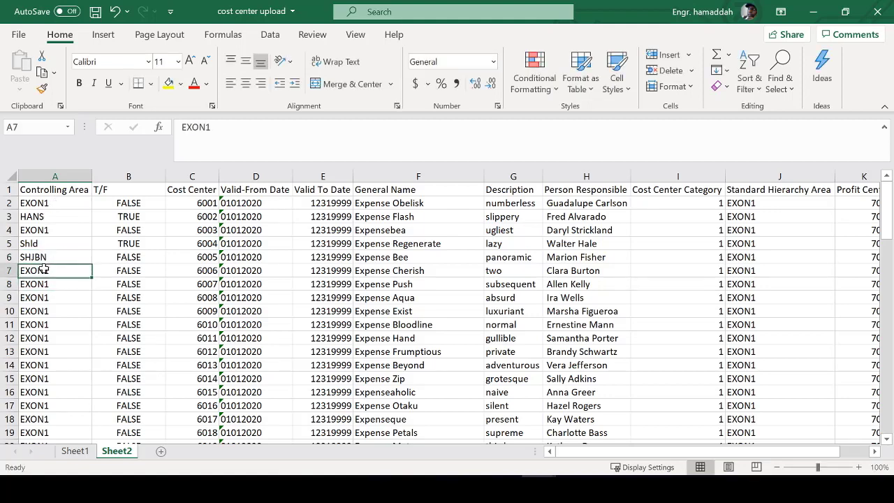
text(TSHHL)
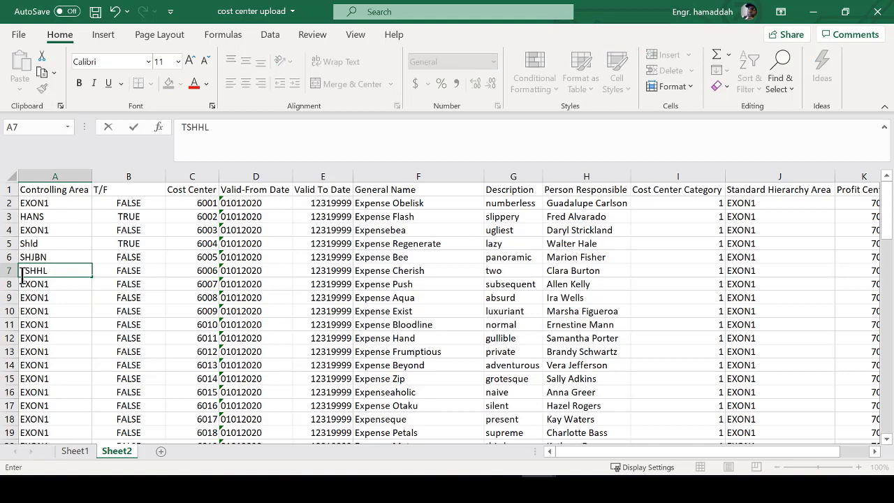
key(BackSpace)
key(Return)
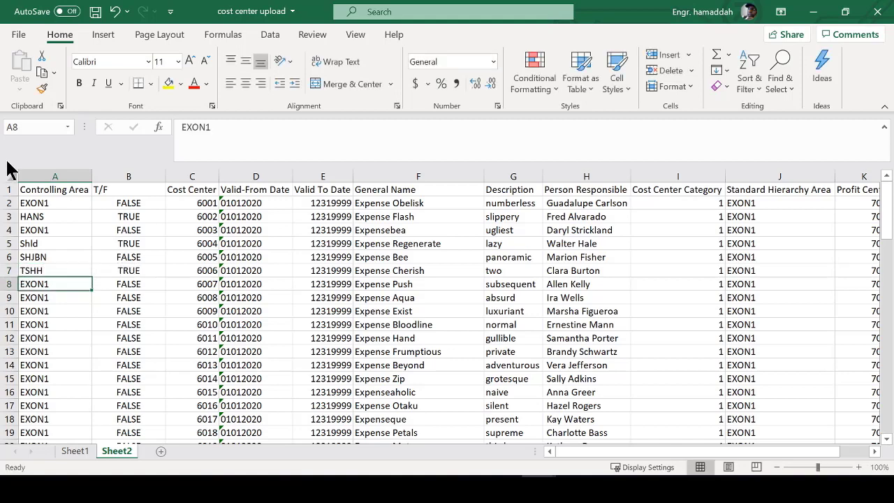
click(6, 189)
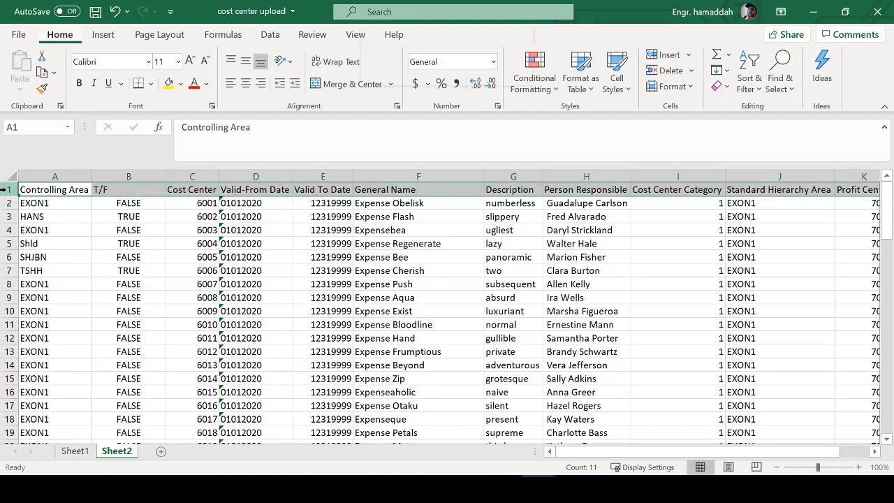
- Add header filters and set the T/F filter to show only FALSE rows
key(ctrl+shift+l)
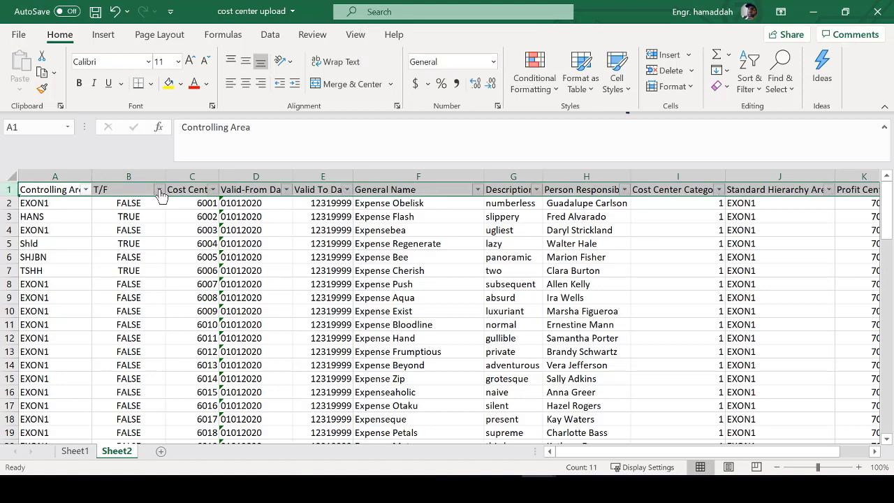
click(159, 189)
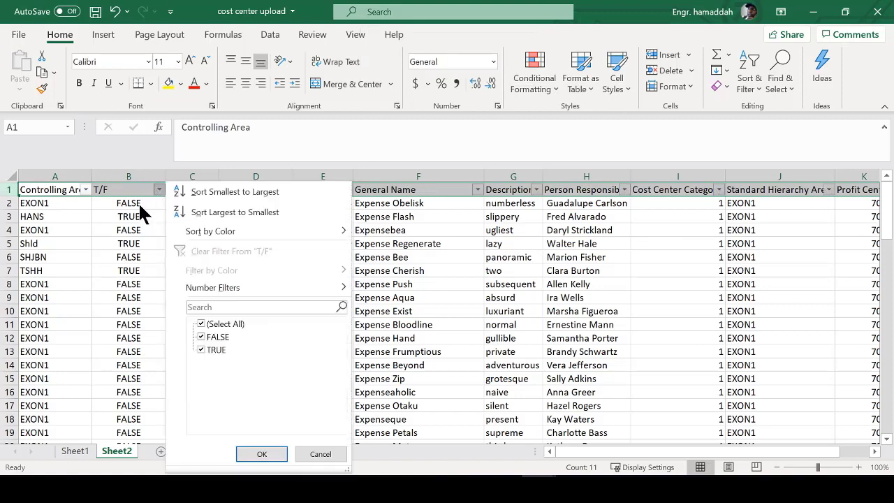
click(201, 350)
click(261, 454)
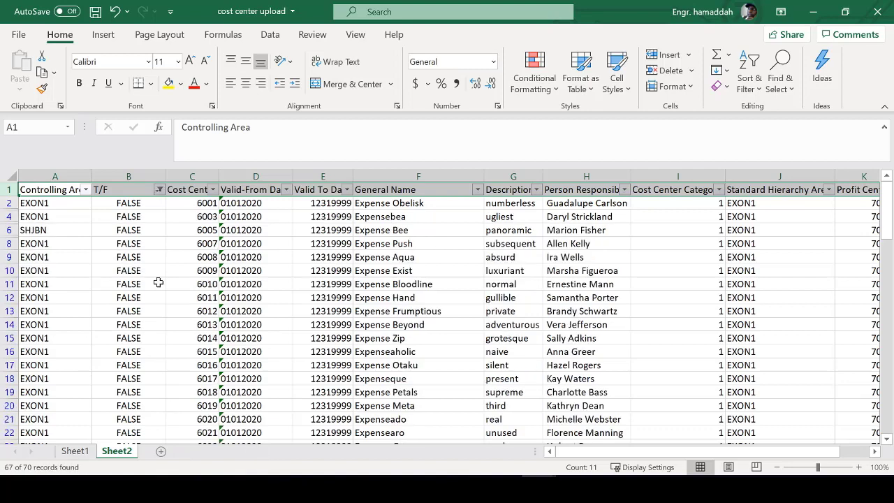
click(57, 217)
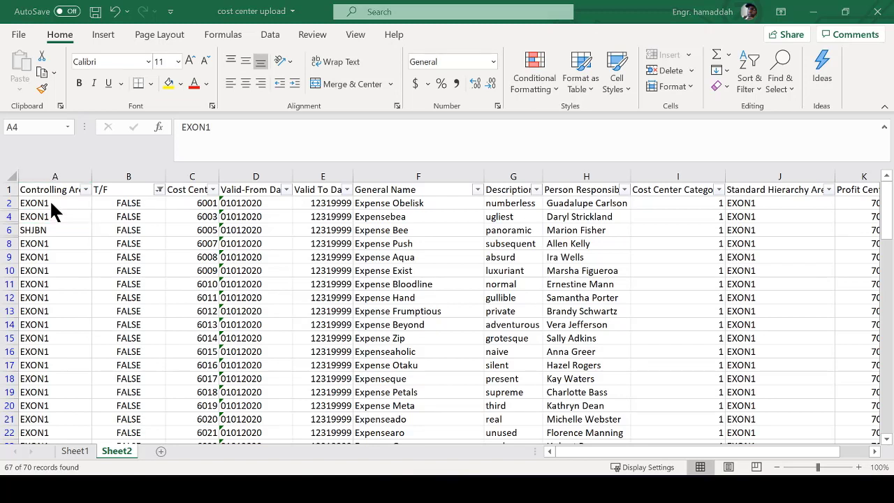
key(alt+Tab)
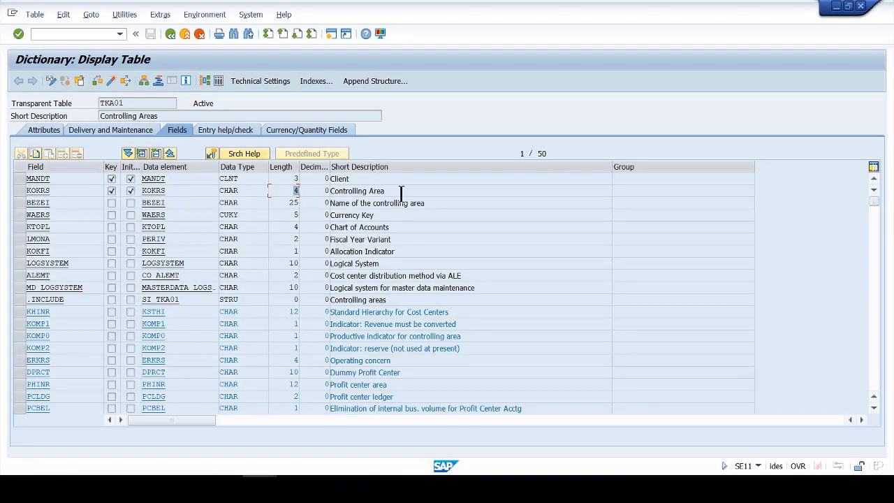
- Check that KOKRS in TKA01 is 4 characters long, then return to Excel
drag(399, 193, 311, 192)
key(alt+Tab)
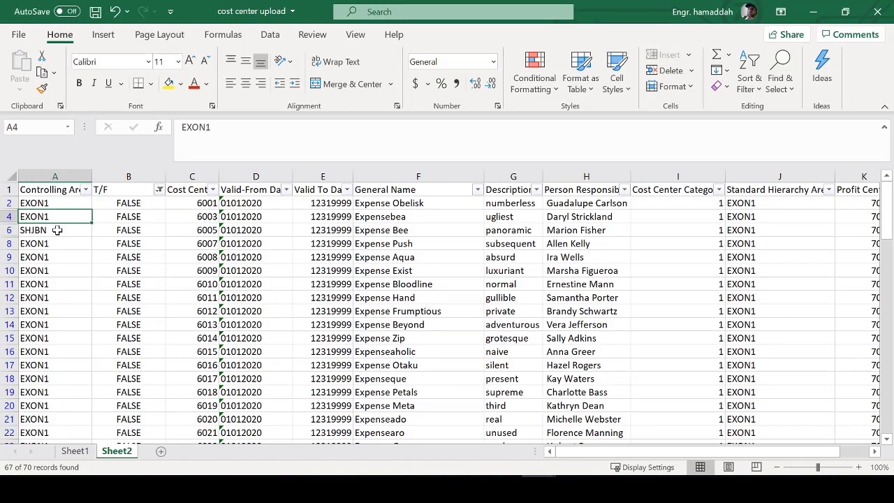
- Remove the header filters and enter AHM1 in A2
click(50, 202)
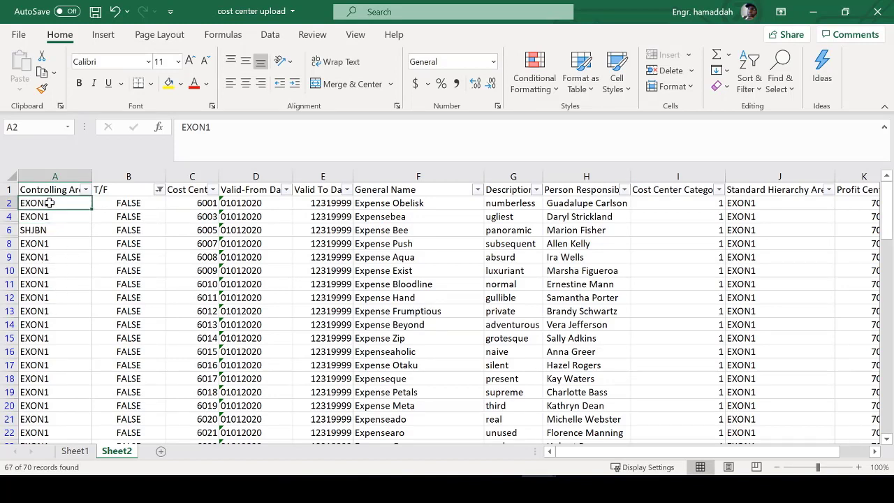
click(4, 189)
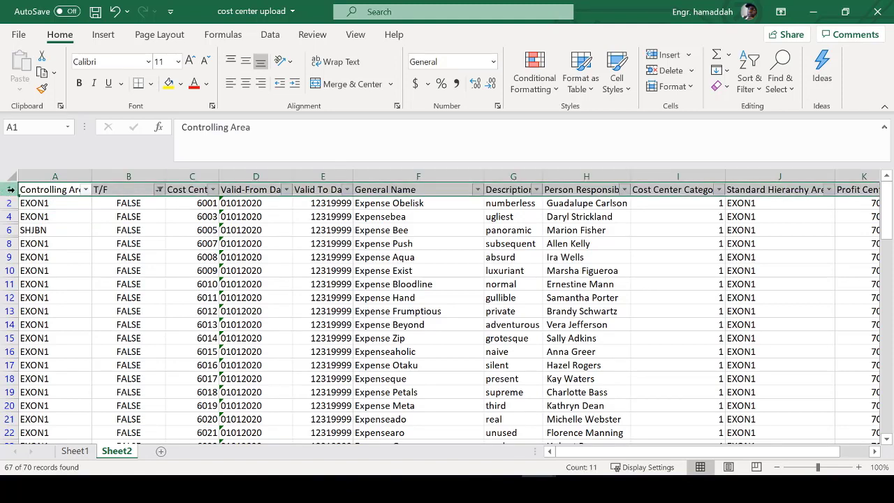
key(ctrl+shift+l)
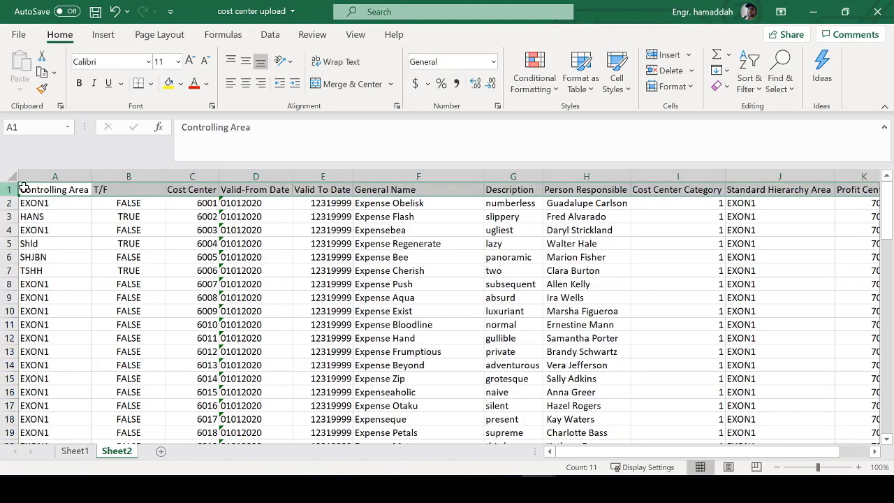
click(55, 202)
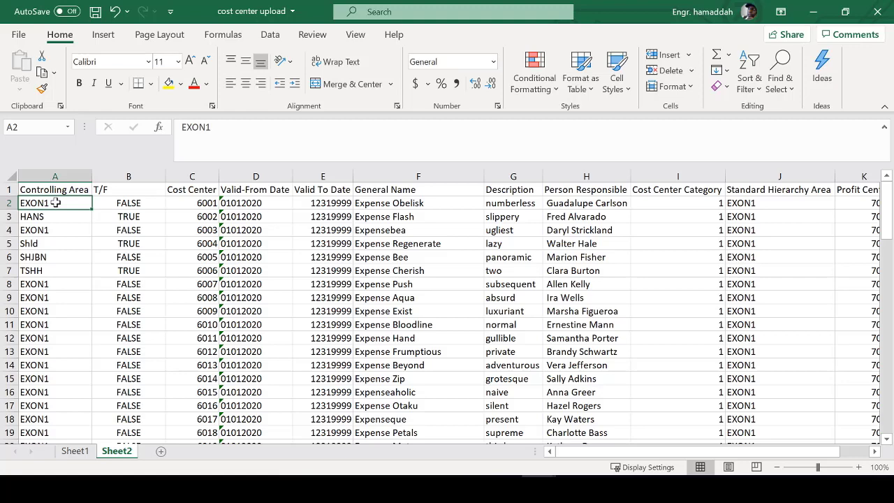
text(AHM)
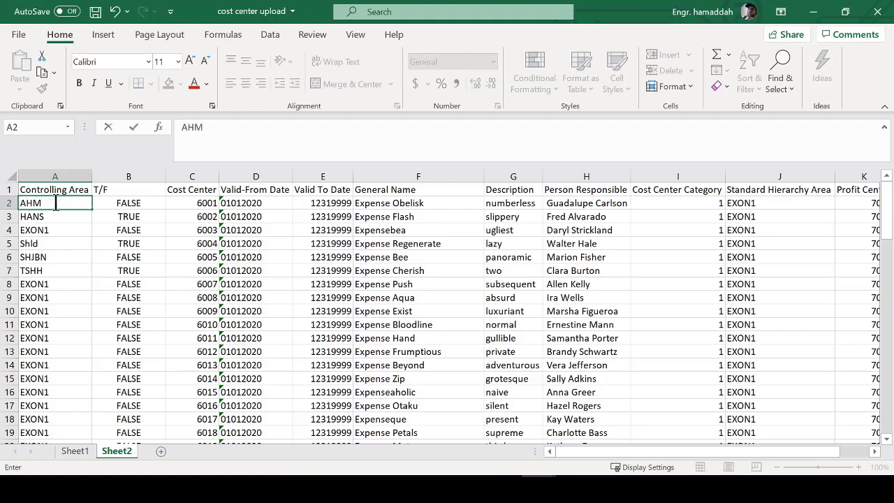
text(1)
key(Return)
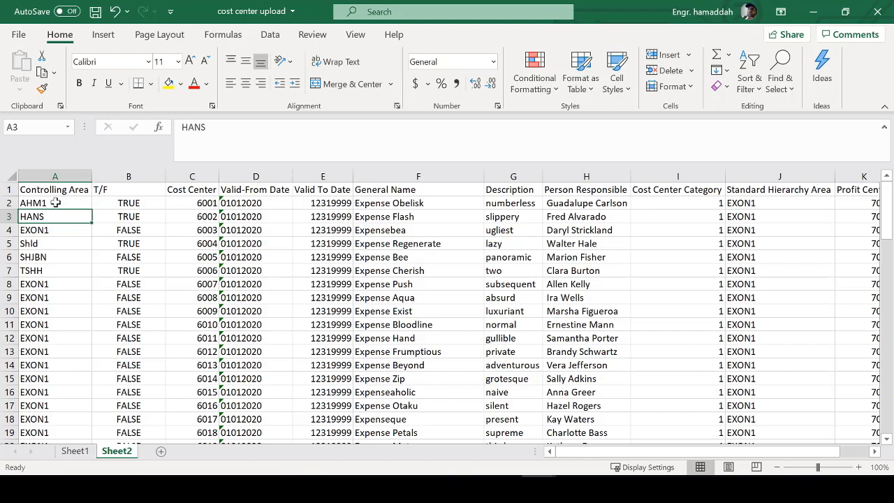
- Copy AHM1 down the rest of the Controlling Area column to column end
click(55, 203)
key(ctrl+c)
key(Down)
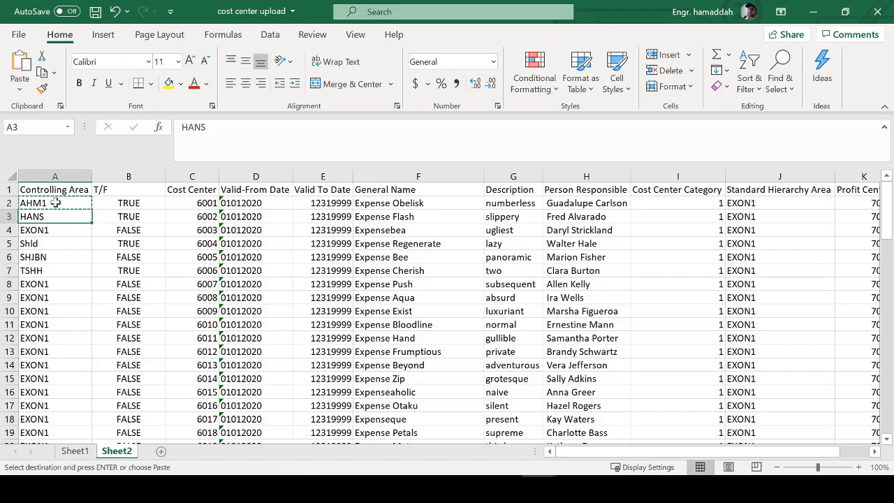
key(ctrl+shift+Down)
key(ctrl+v)
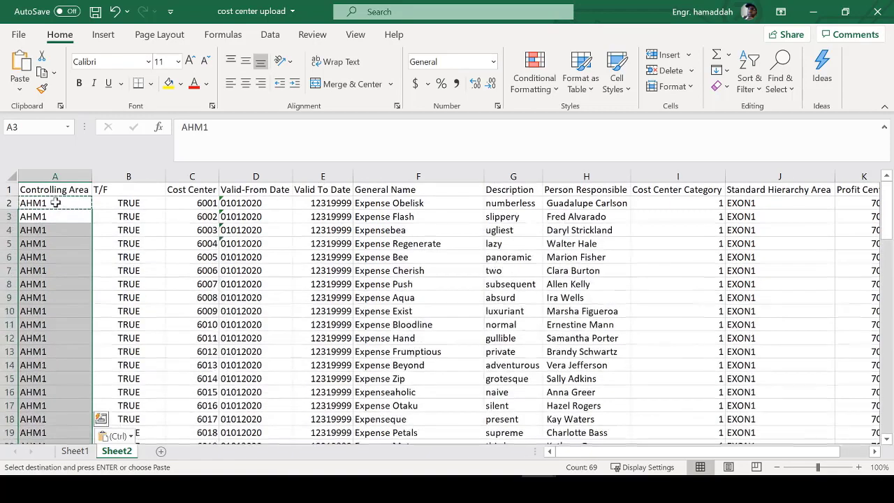
click(55, 202)
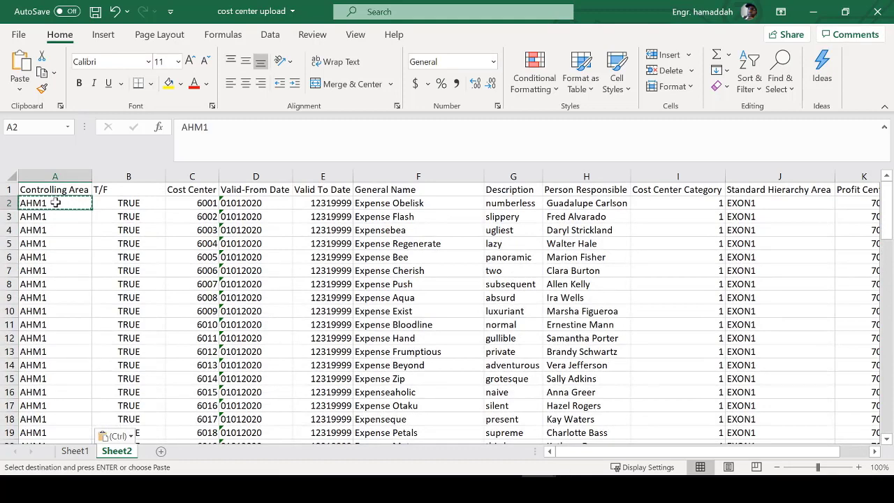
key(Up)
key(Down)
key(Up)
key(Right)
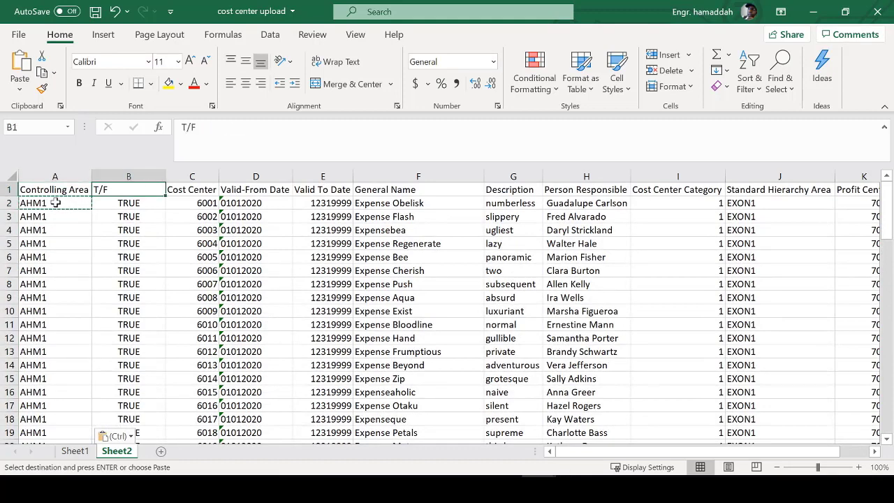
key(Down)
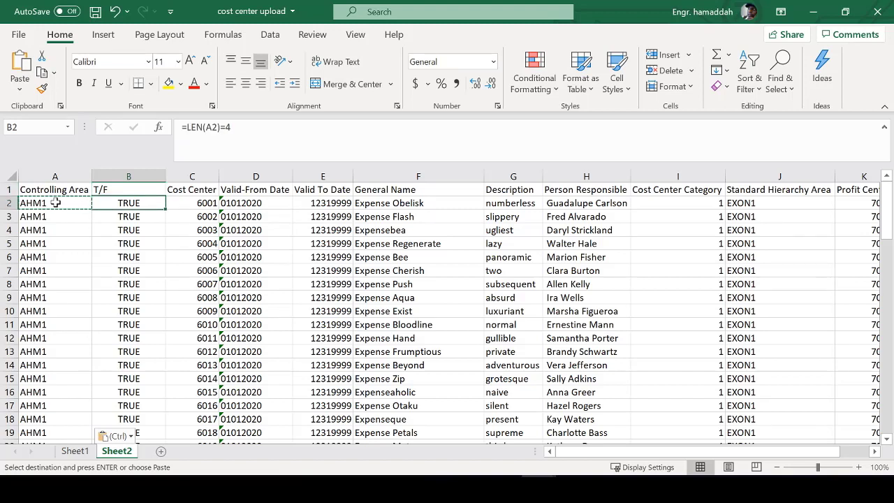
- Select column B and bring up Conditional Formatting's Highlight Cells Rules options
click(143, 176)
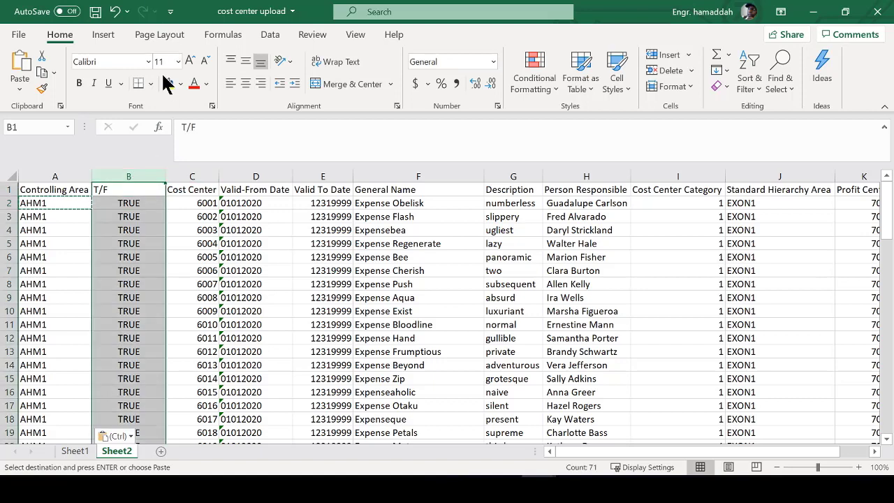
click(365, 86)
click(577, 227)
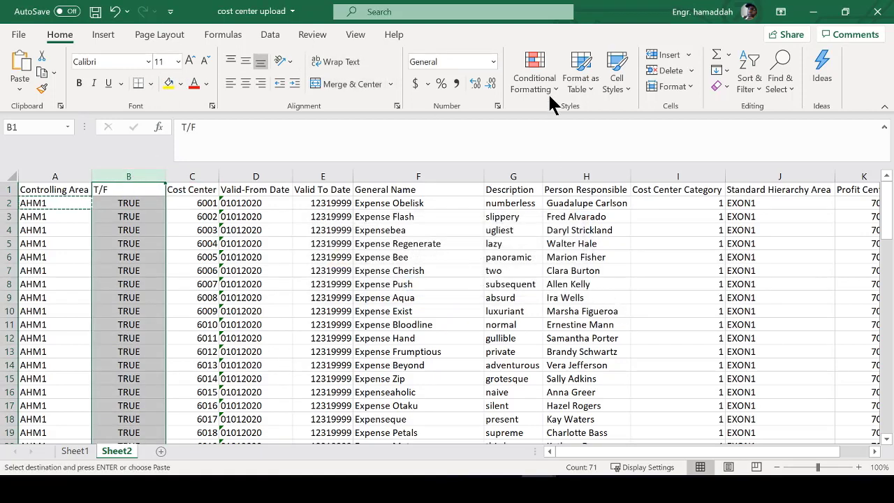
click(550, 91)
mouse_move(580, 258)
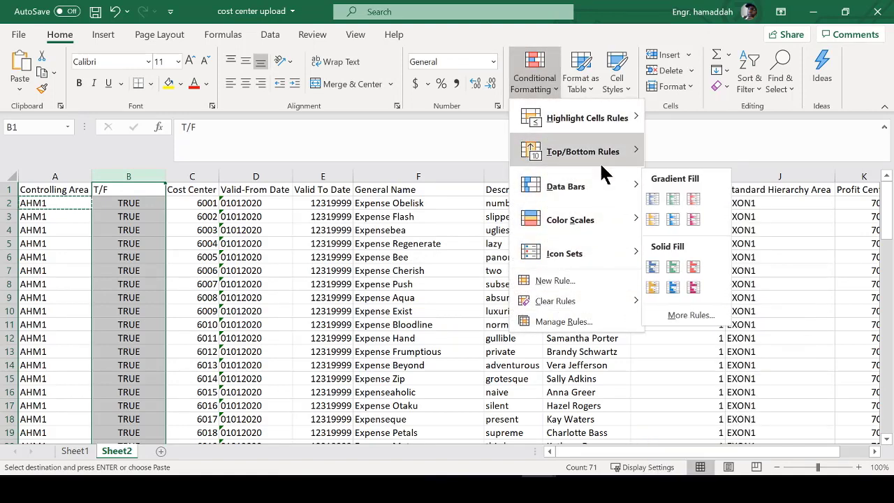
mouse_move(602, 155)
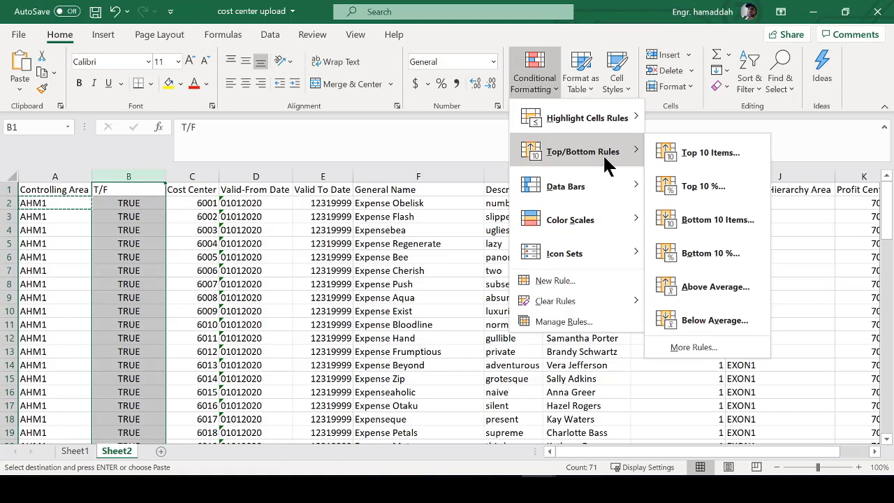
mouse_move(549, 131)
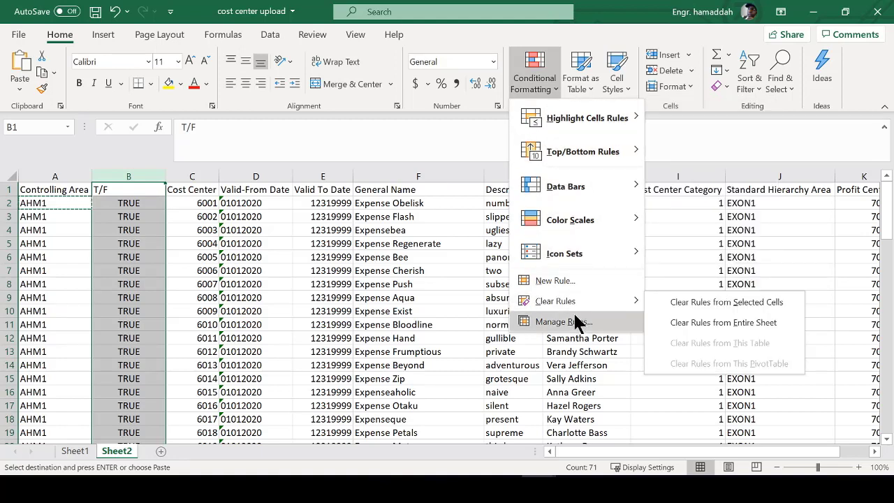
mouse_move(578, 227)
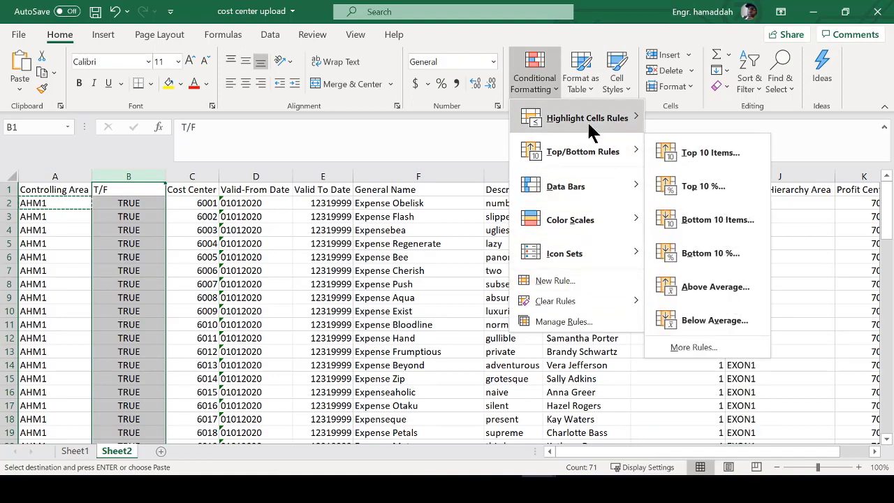
mouse_move(587, 120)
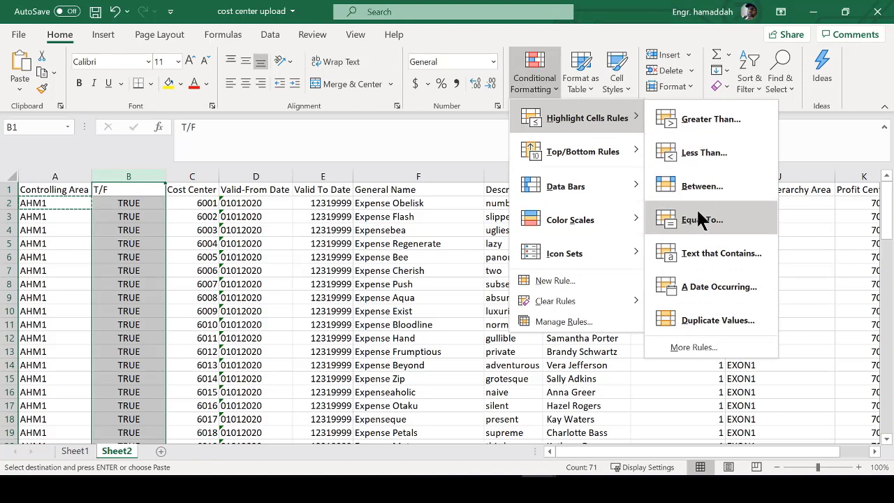
- Add an Equal To TRUE rule using Green Fill with Dark Green Text
click(700, 220)
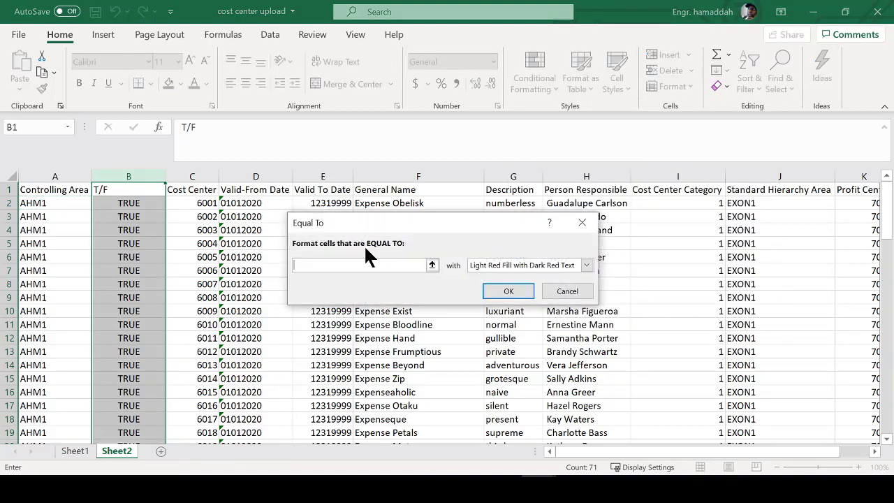
text(TR)
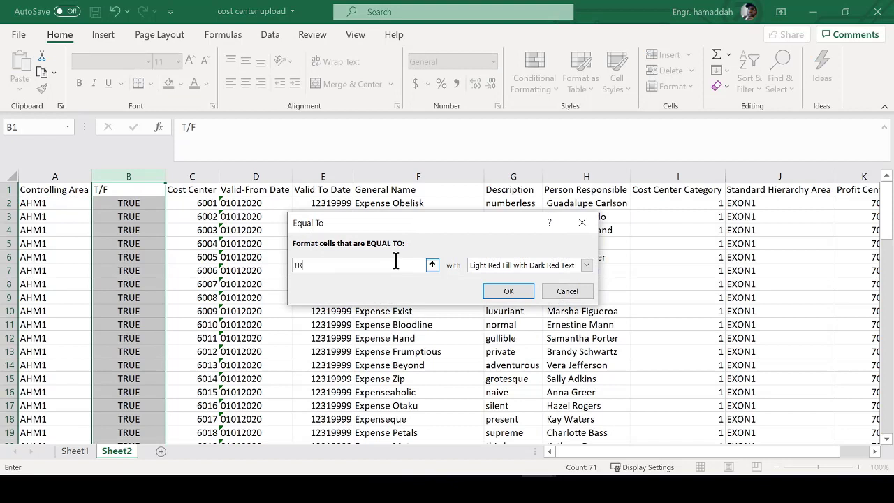
text(UE)
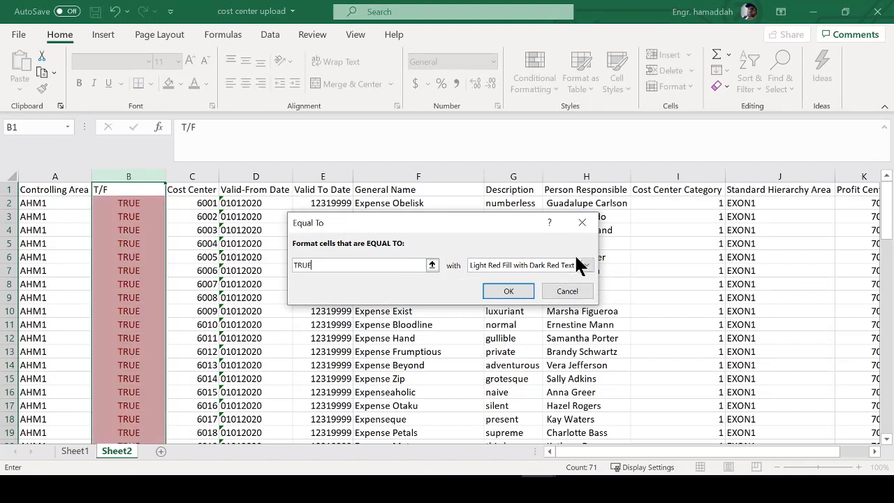
click(586, 266)
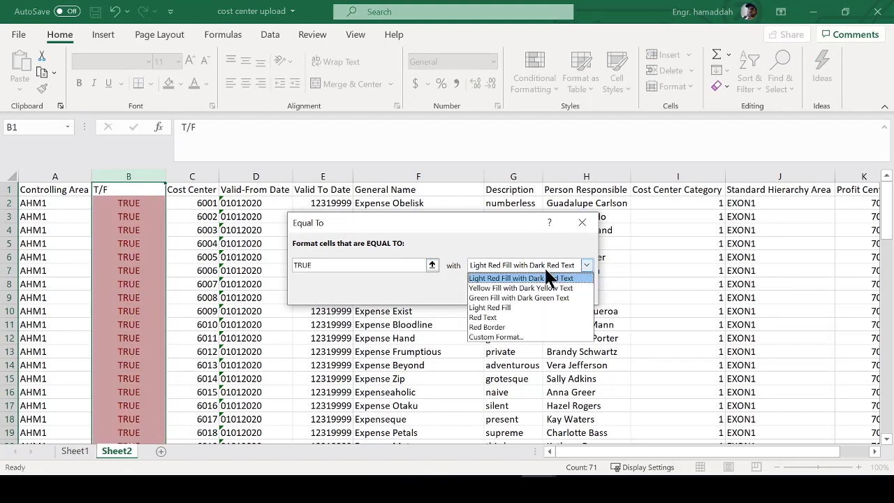
click(504, 297)
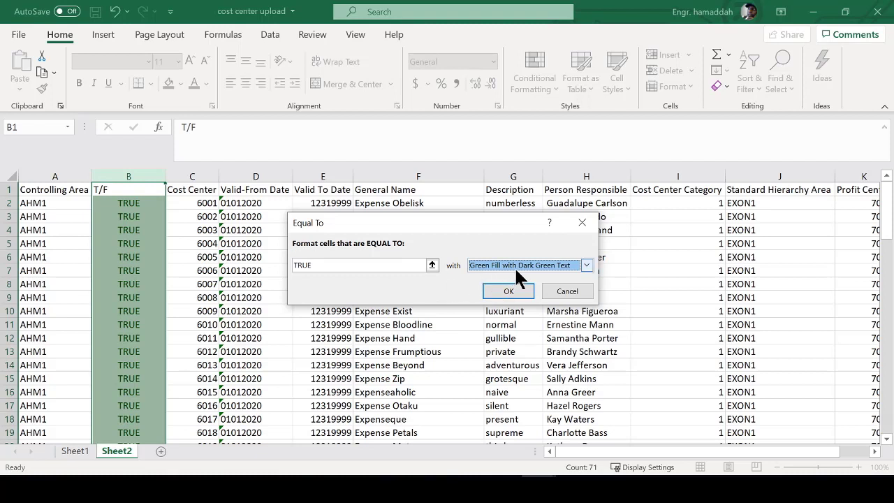
click(520, 269)
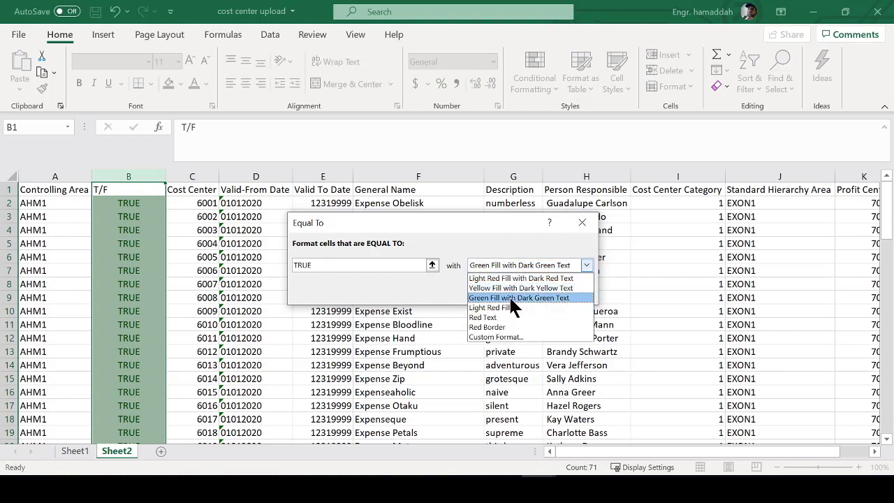
click(509, 296)
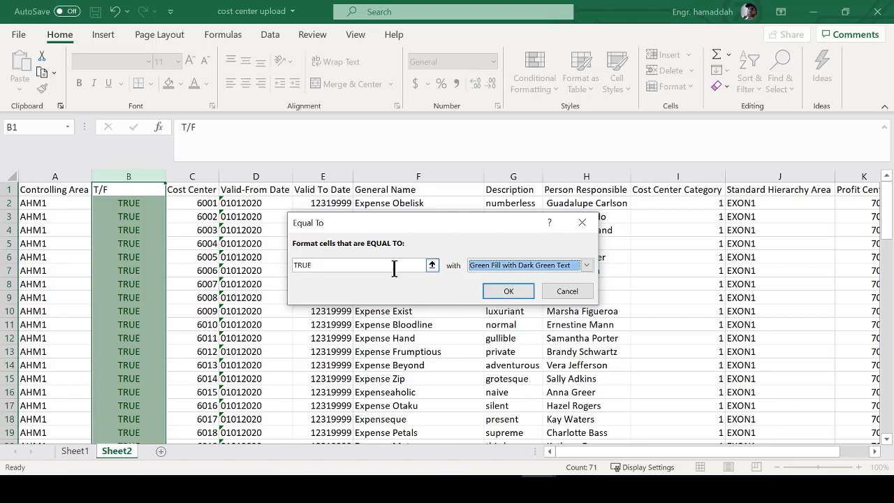
click(504, 291)
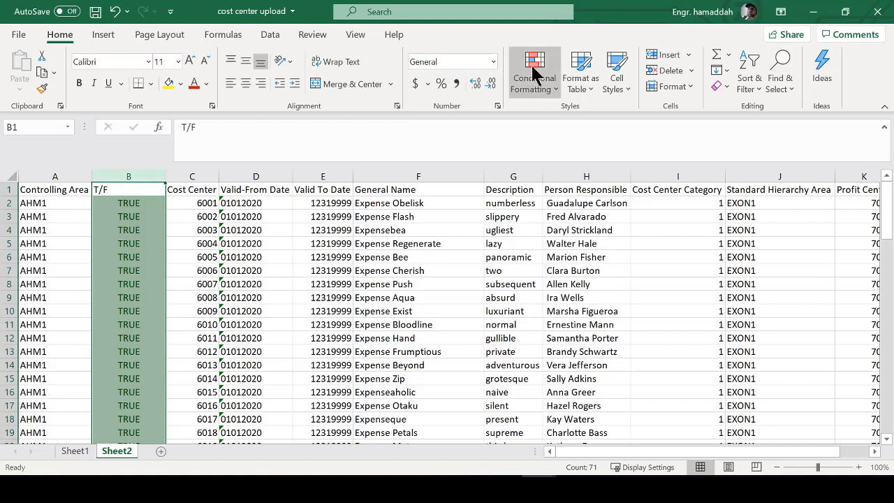
- Add an Equal To FALSE rule using Light Red Fill with Dark Red Text
click(535, 74)
mouse_move(614, 119)
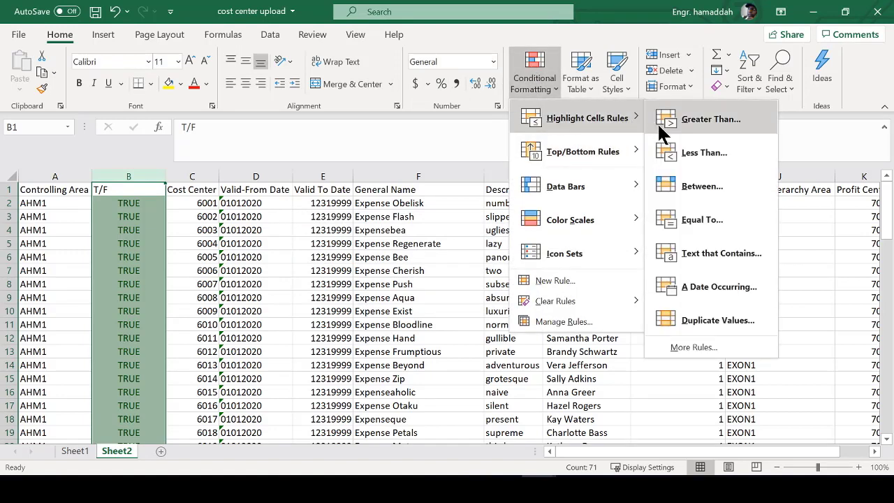
click(702, 219)
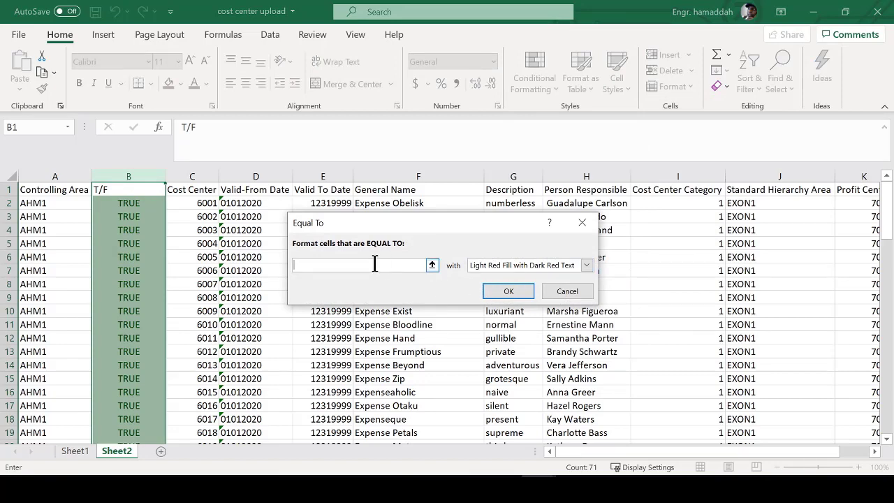
text(FALSE)
key(Tab)
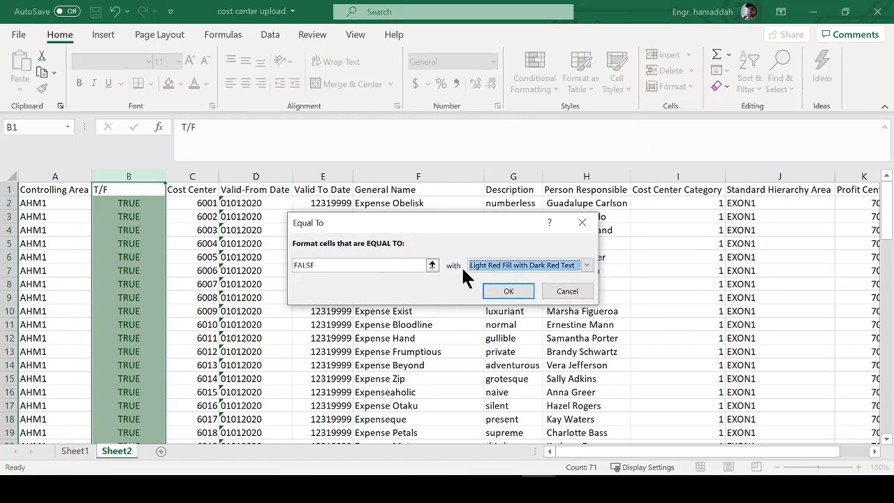
click(506, 291)
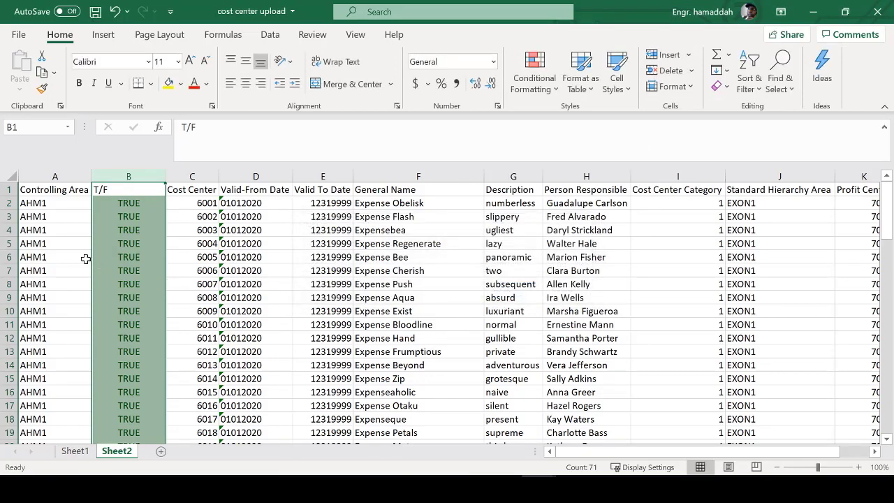
- Enter HJSHg in A5, then start retyping A5 as an AHM test value
click(62, 246)
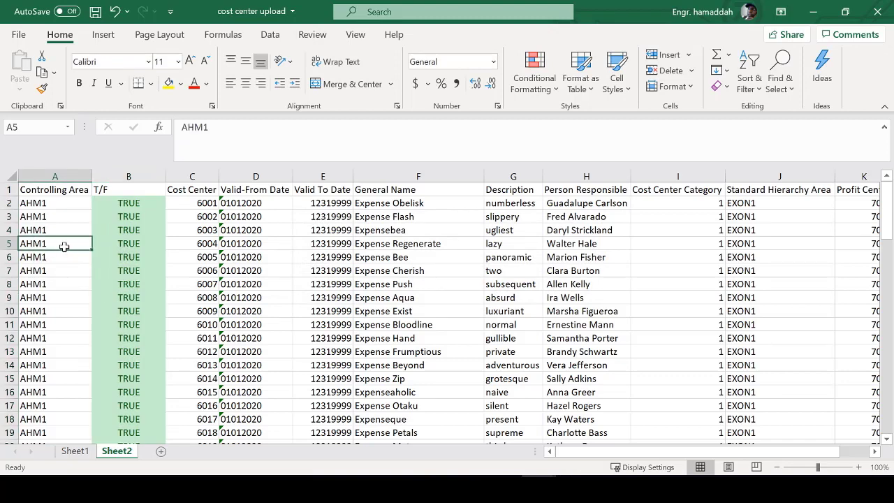
text(HJSHg)
key(Return)
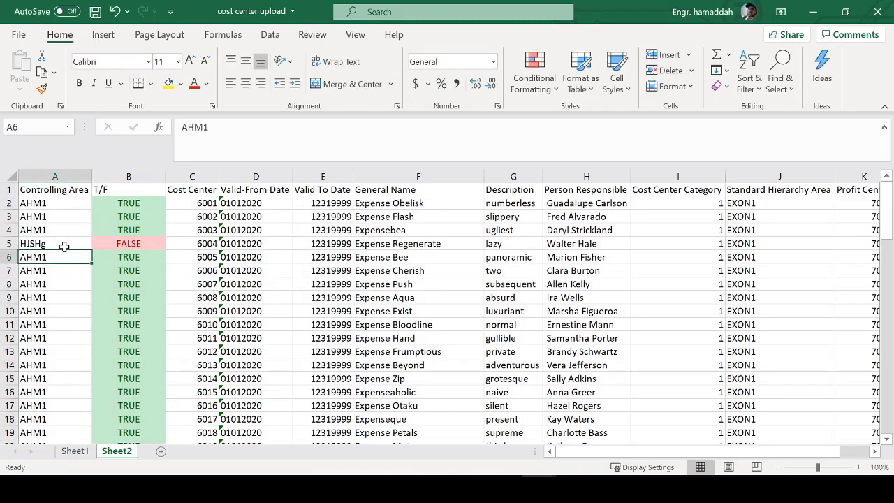
click(48, 242)
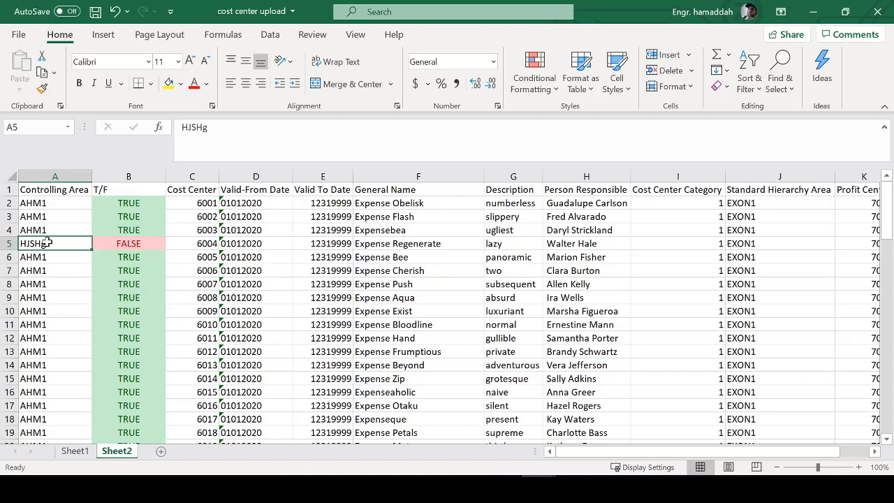
text(AAH)
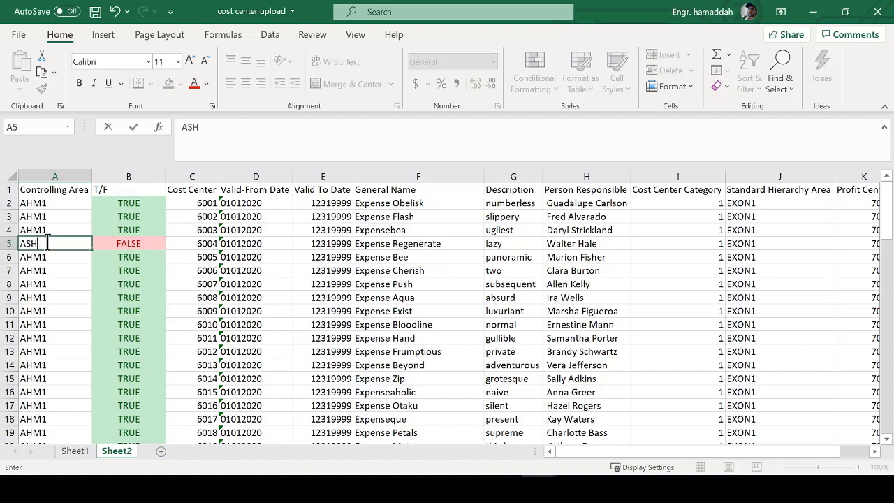
text(M)
key(BackSpace)
key(BackSpace)
key(BackSpace)
text(A)
key(BackSpace)
text(HM1)
key(BackSpace)
- Finish A5 as AHM1fj and turn on filters for the header row
text(1fj)
click(54, 274)
click(16, 190)
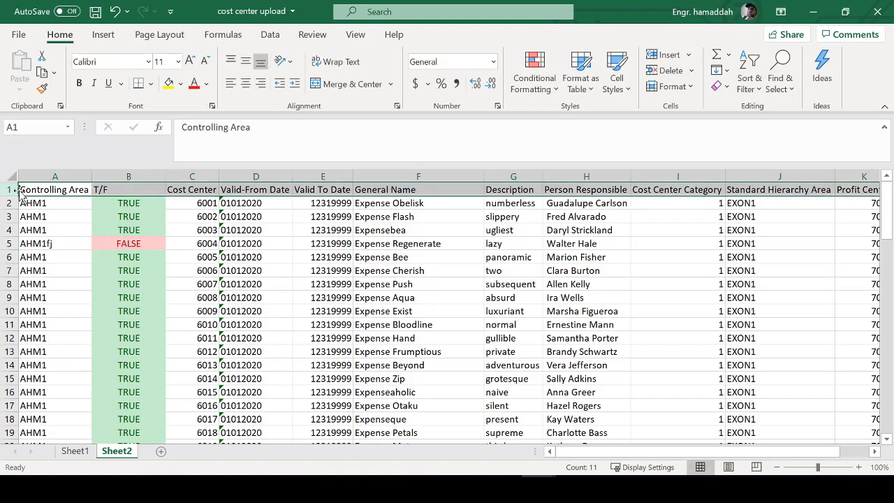
key(alt+d)
key(f)
key(f)
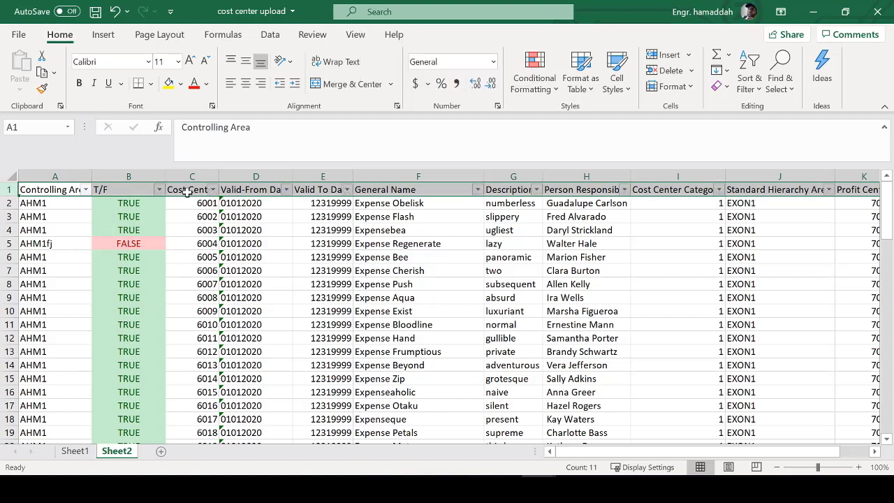
- Filter T/F by red font to isolate row 5, then clear the filter
click(159, 190)
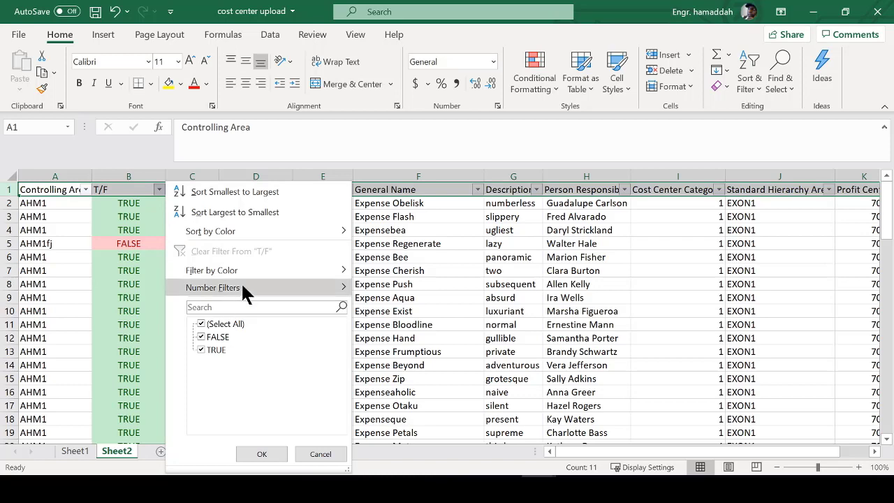
mouse_move(256, 270)
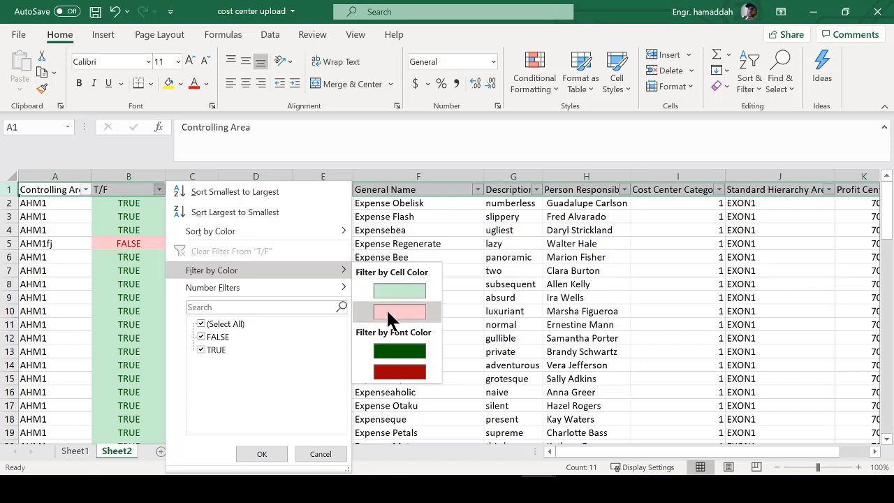
click(400, 372)
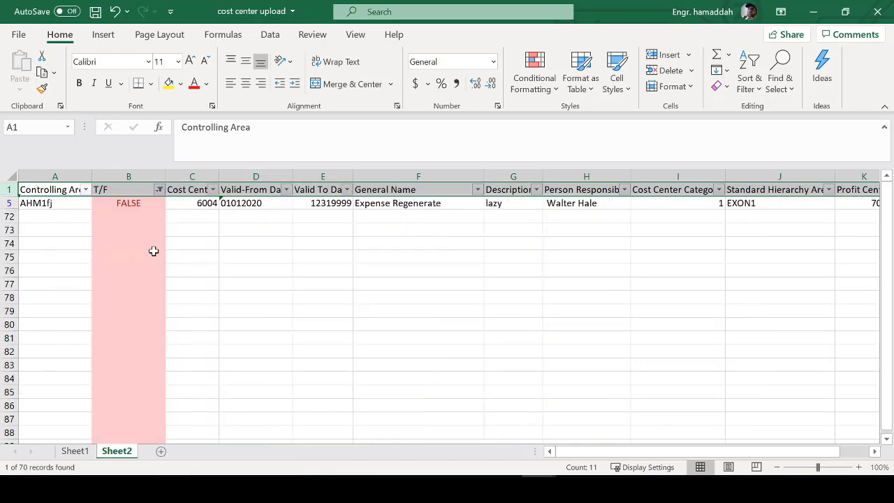
click(159, 189)
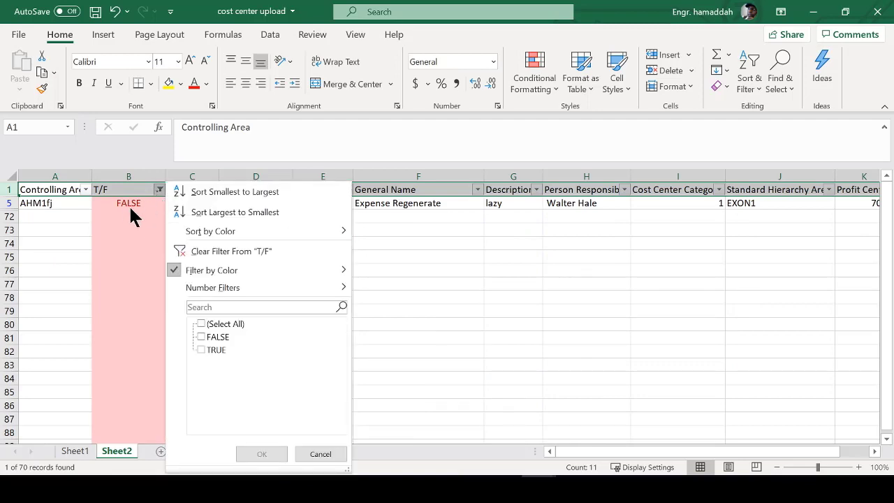
click(177, 252)
- Restore cell A5 to AHM1 so the T/F checks in B3:B7 read TRUE
click(65, 222)
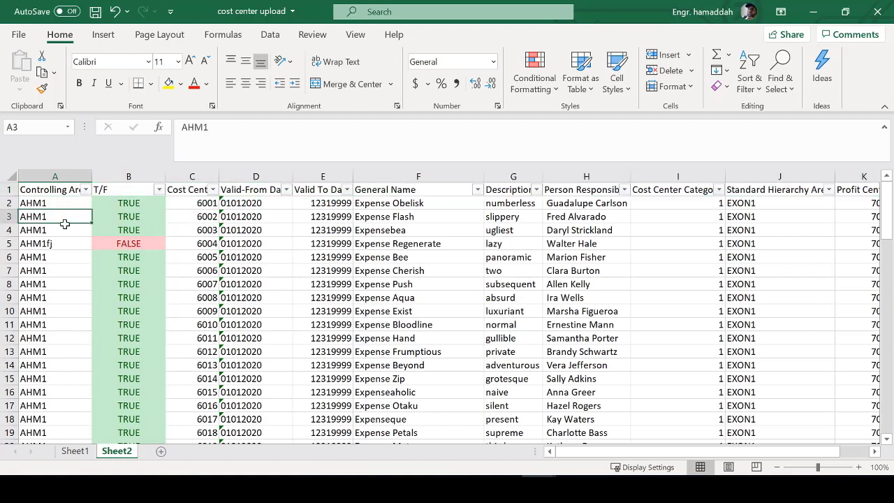
click(60, 252)
click(60, 239)
text(AHM1)
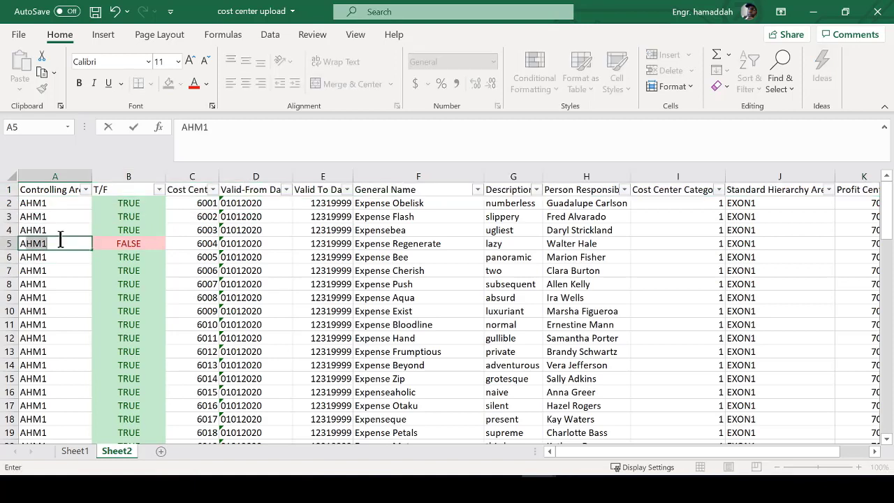
key(Return)
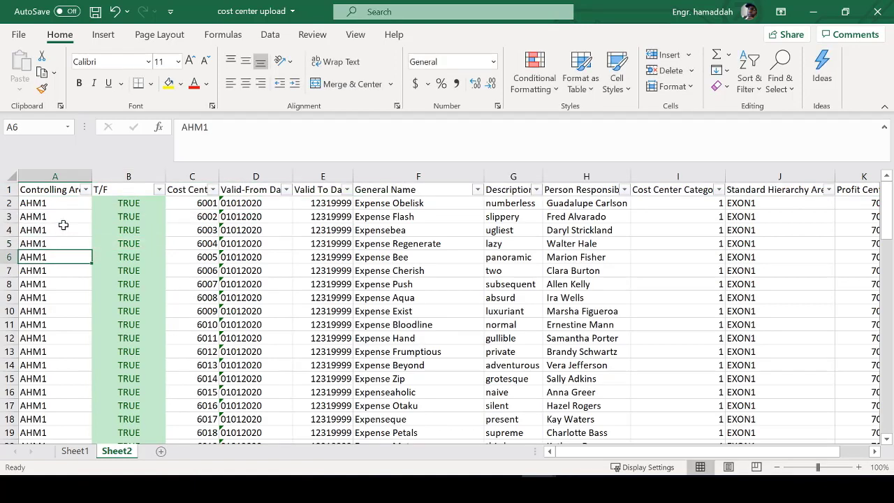
drag(130, 214, 137, 273)
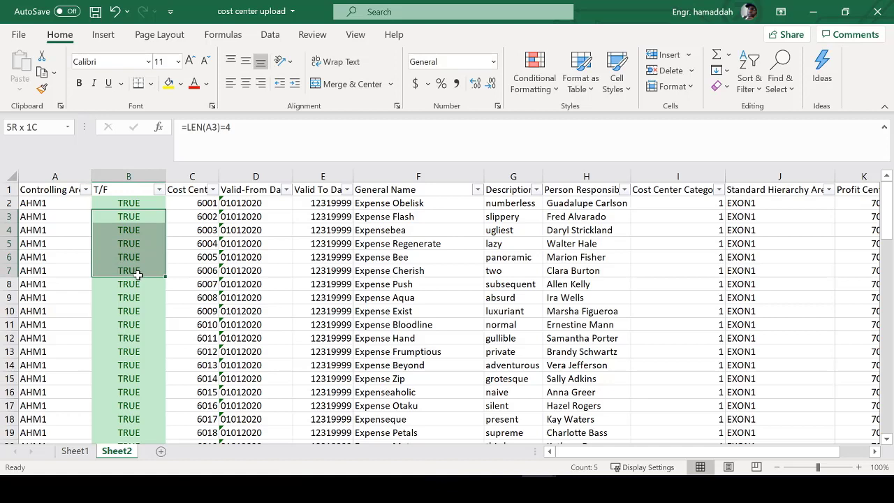
- Insert a new empty column at D and give it the header T/F
click(256, 177)
right_click(256, 179)
click(289, 294)
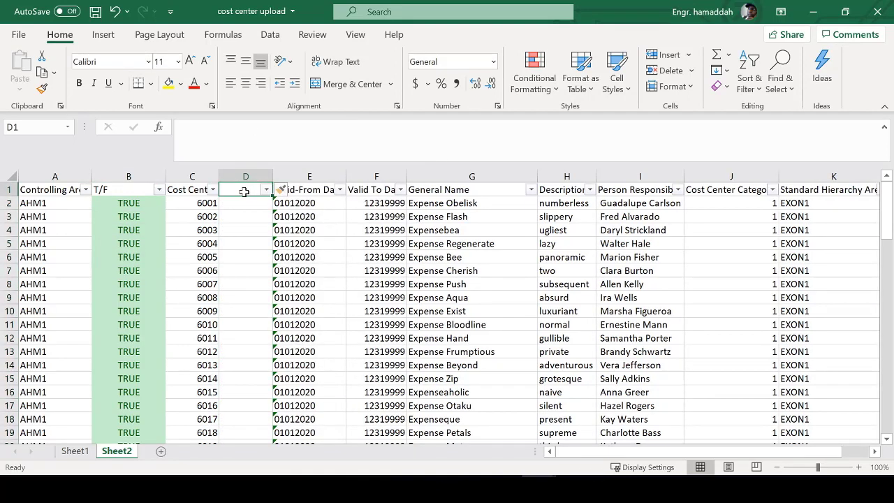
text(T/F)
key(Return)
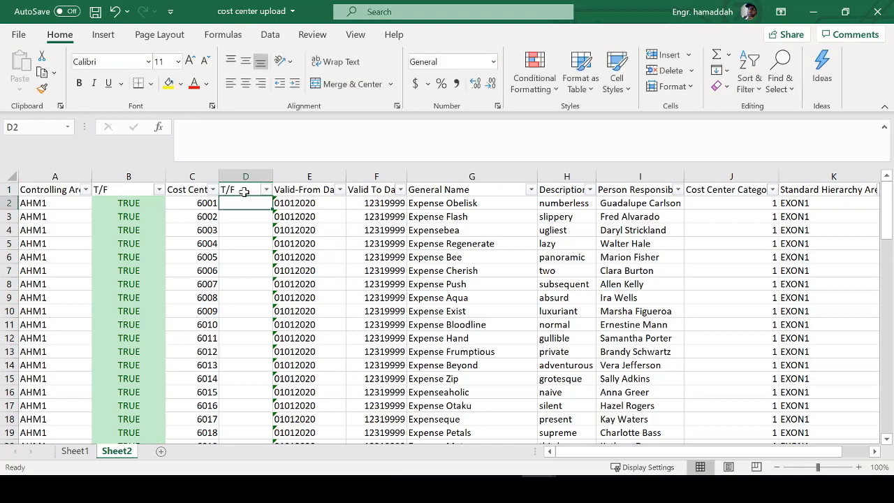
- Reopen SE11 with /nse11 and switch the table name from TKA01 to CSKS
click(184, 201)
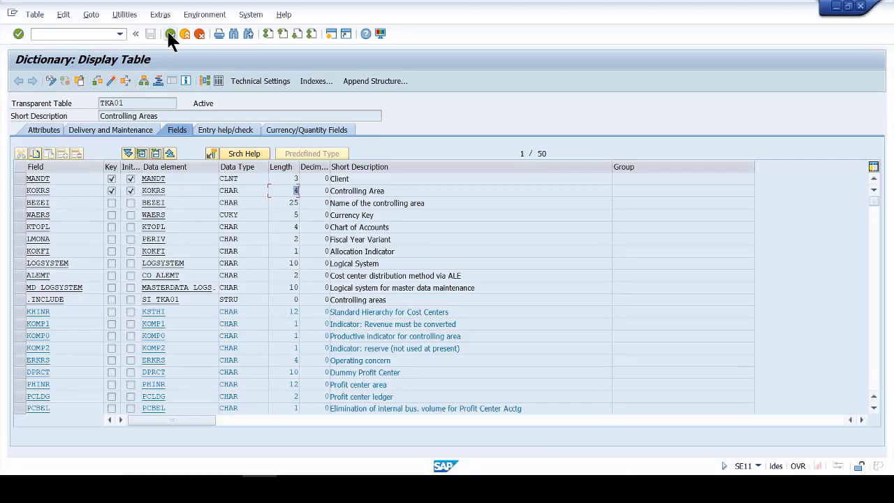
click(170, 34)
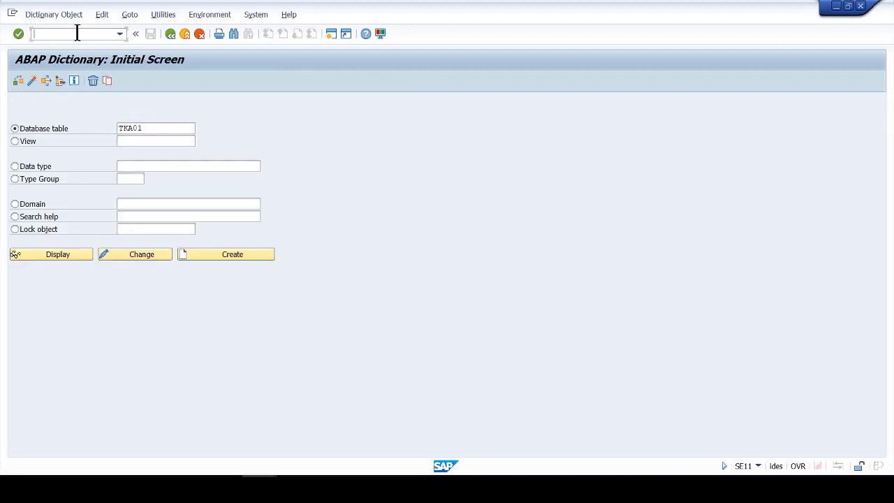
text(/nse11)
key(Return)
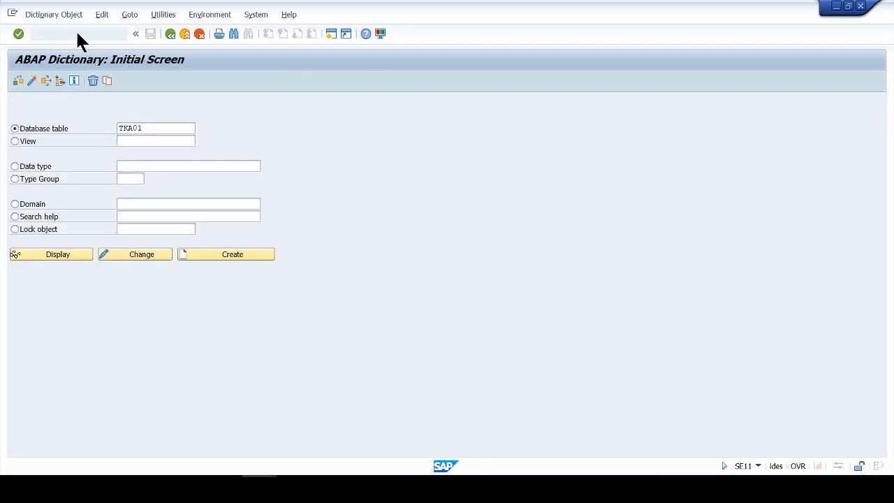
click(172, 123)
drag(172, 123, 77, 129)
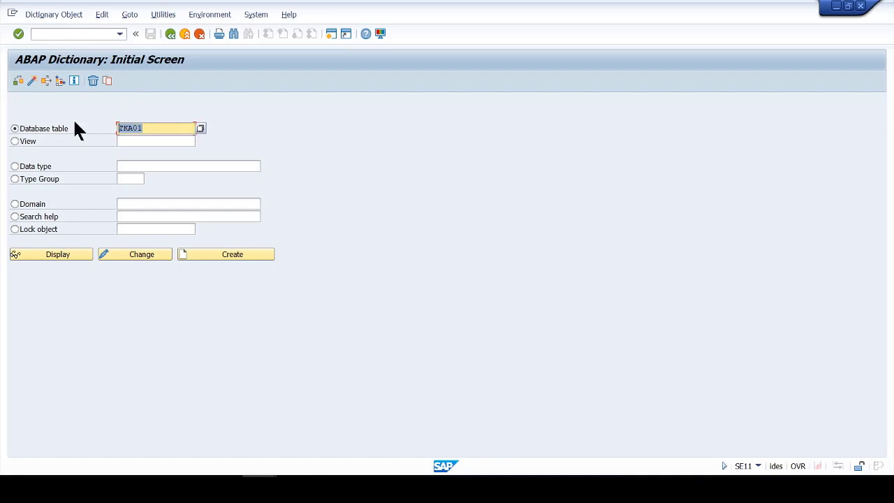
key(BackSpace)
text(CSKS)
key(Return)
- Display CSKS fields and confirm Cost Center KOSTL is CHAR with length 10
click(39, 256)
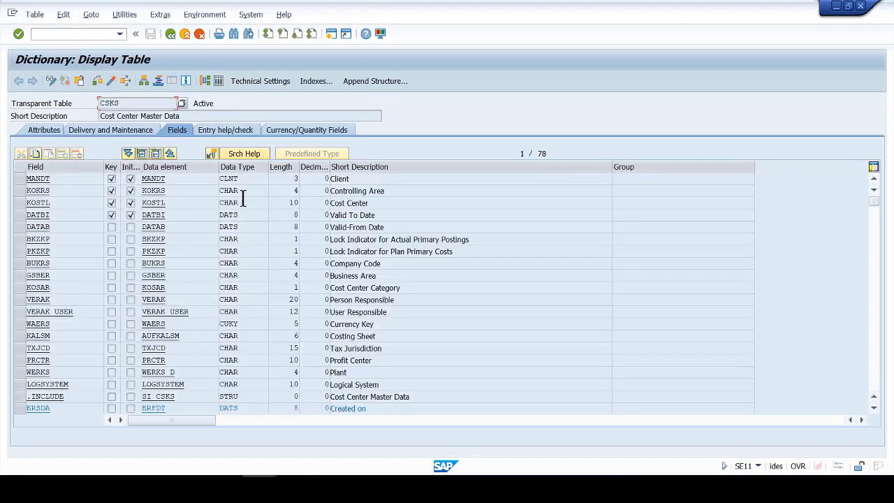
click(379, 201)
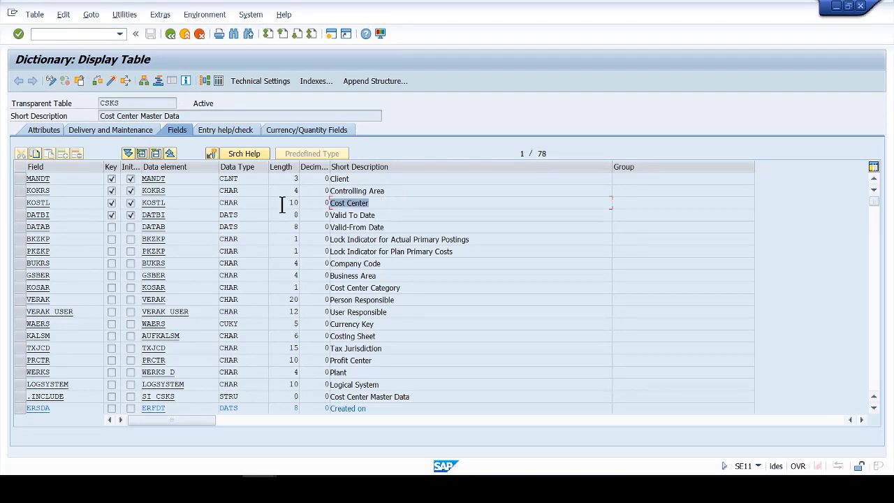
click(286, 203)
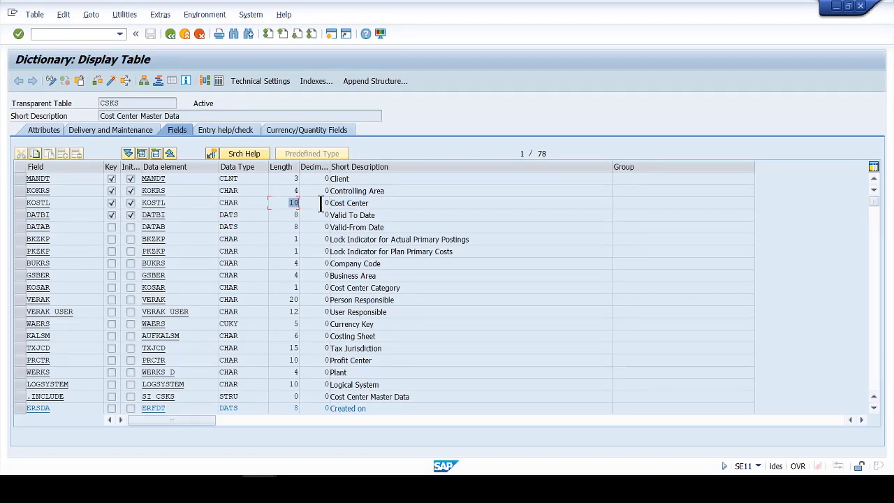
click(234, 202)
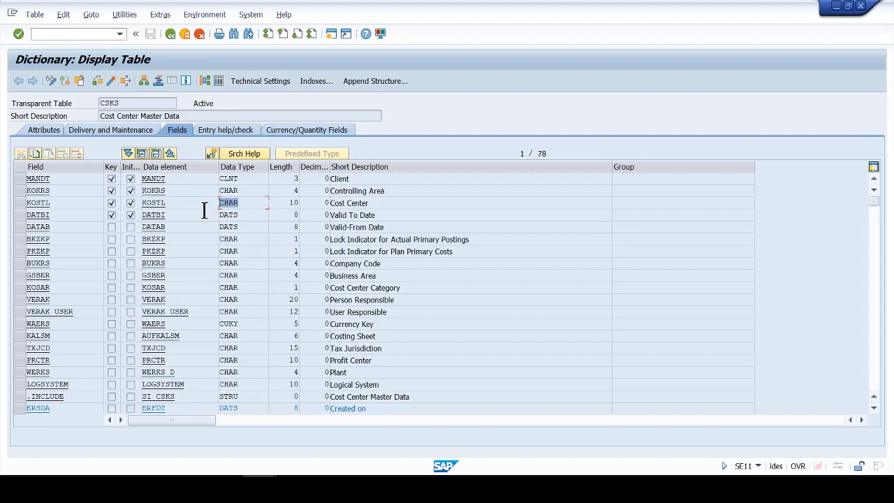
click(292, 203)
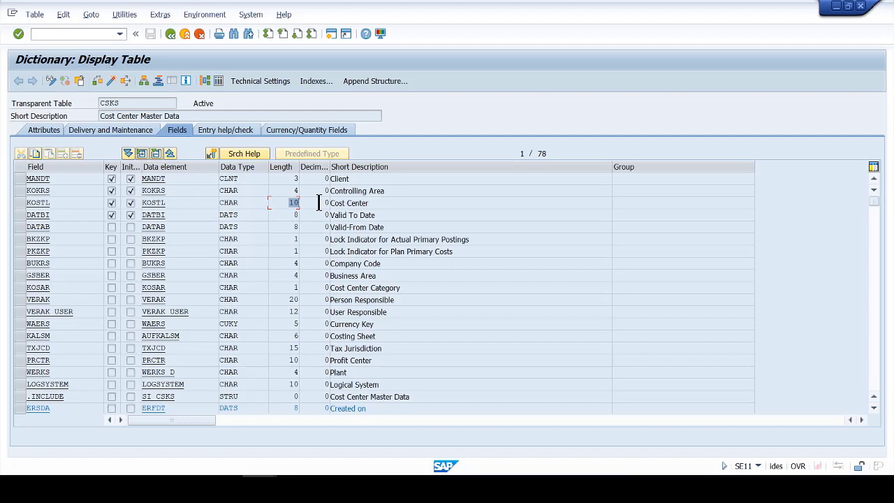
- Back in Excel, enter the length check =LEN(C2)<10 in cell D2
key(alt+Tab)
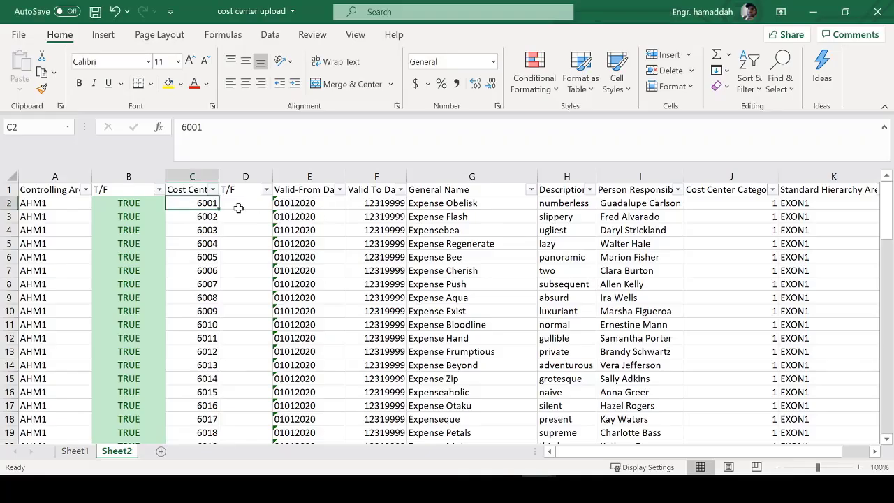
click(239, 203)
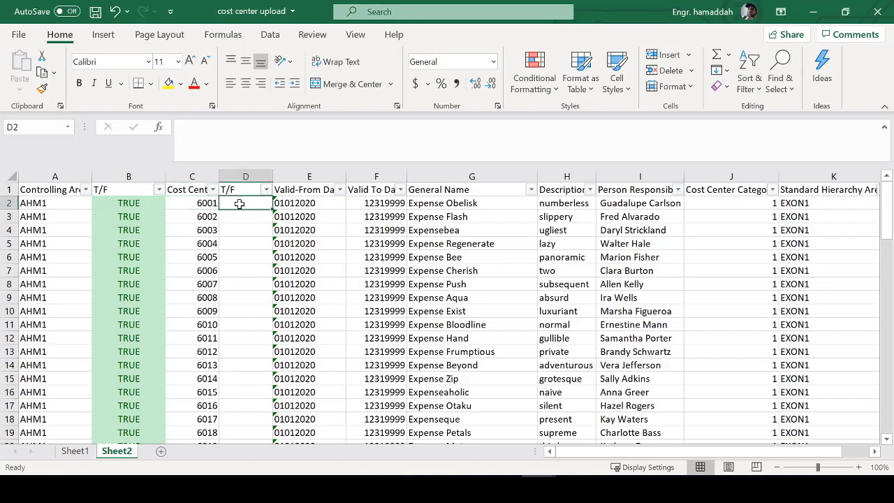
text(=len))
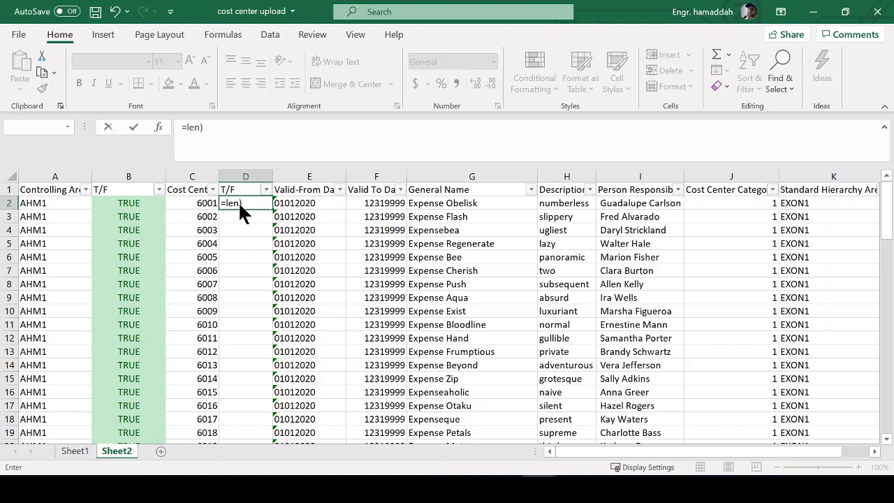
key(Return)
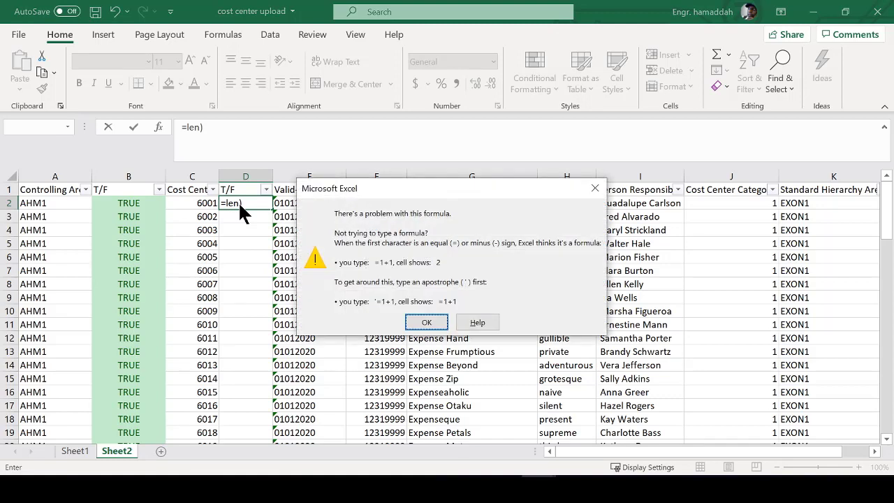
key(Escape)
key(Escape)
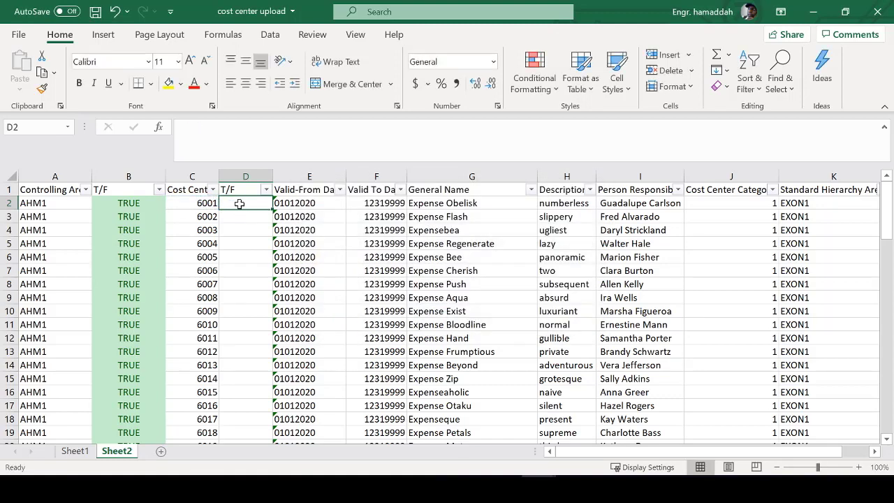
text(=)
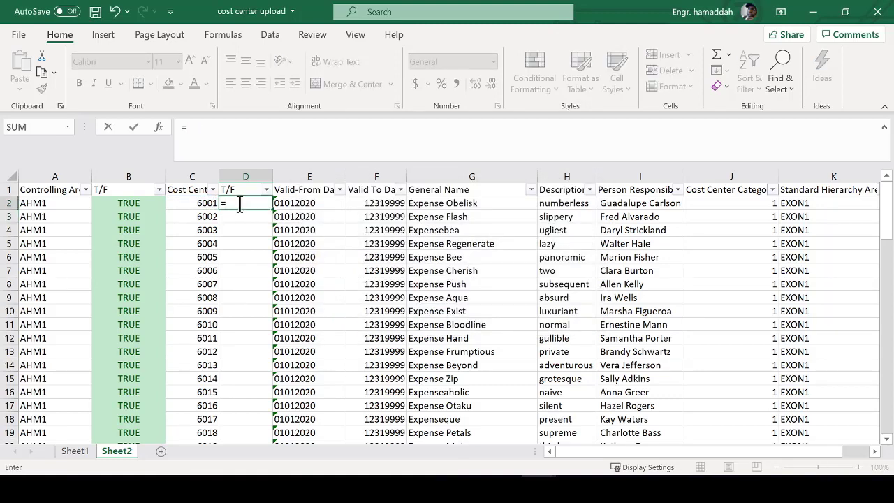
text(len()
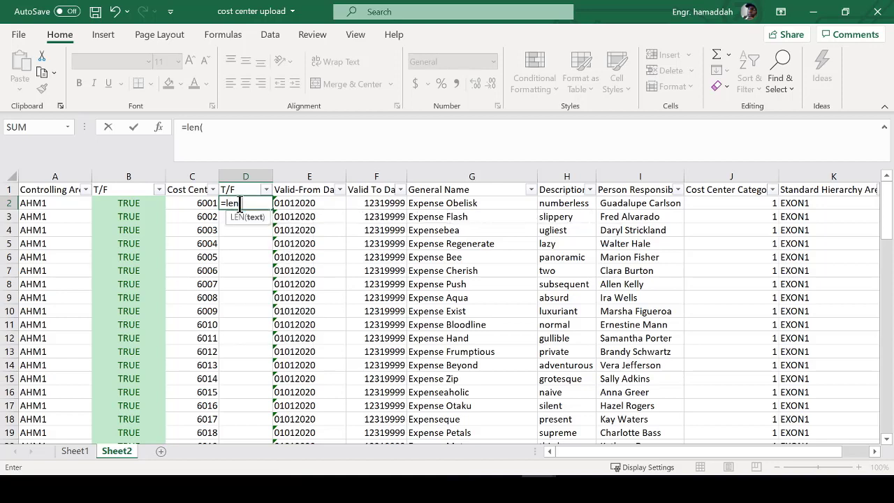
key(Left)
text())
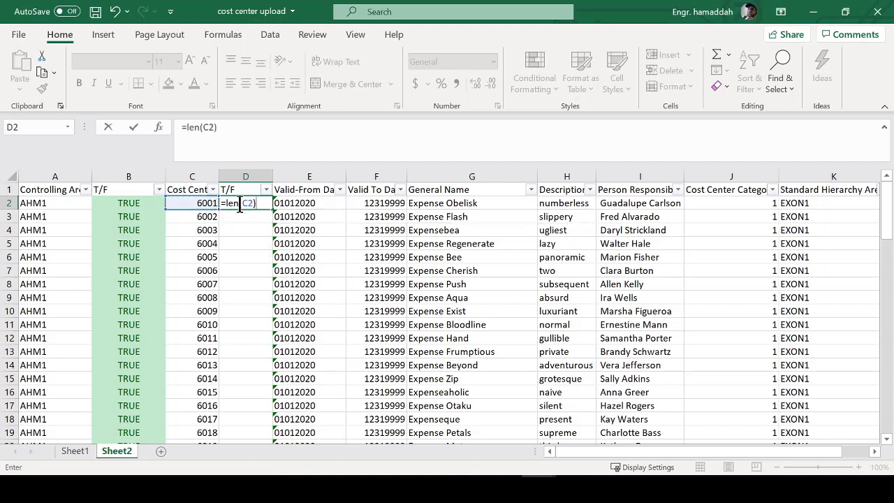
text(=)
key(BackSpace)
text(<10)
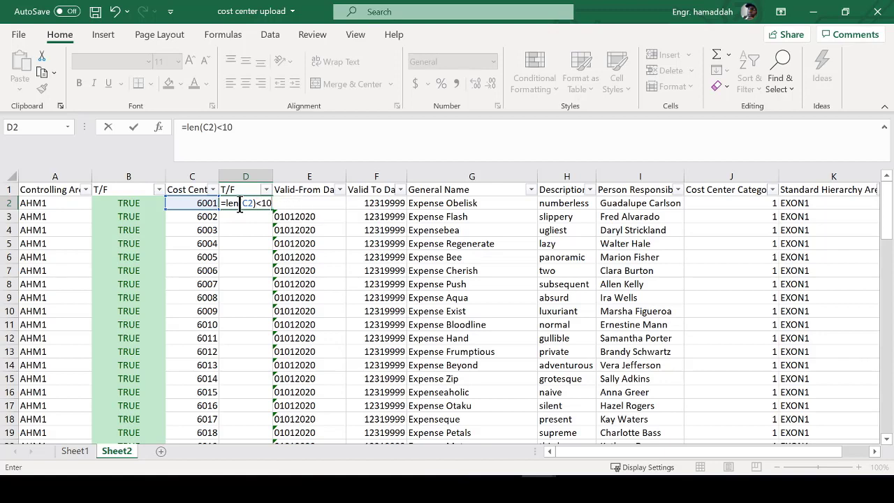
key(Return)
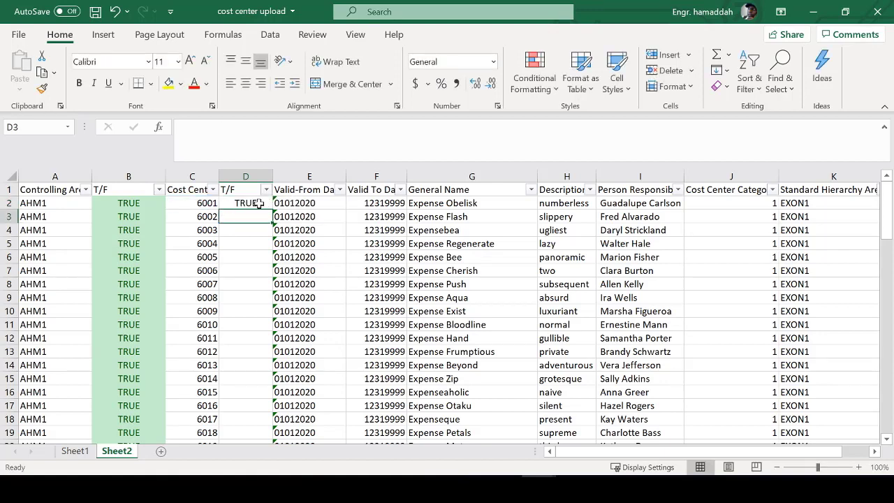
- Fill the D2 check down to D71 and compare it with column B's formula
click(259, 202)
double_click(273, 210)
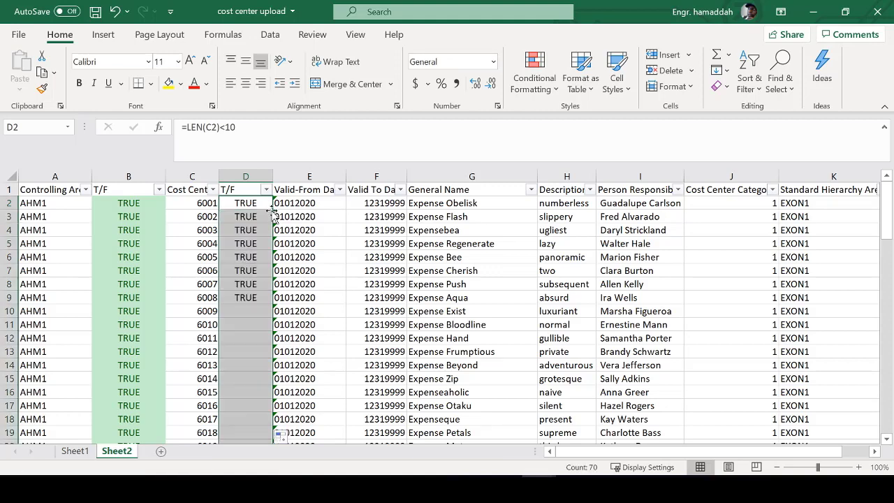
click(186, 216)
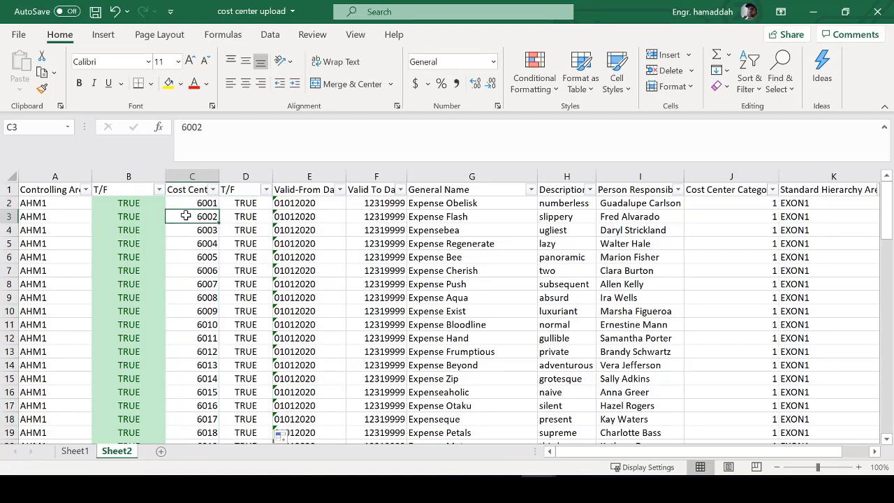
drag(42, 195, 628, 301)
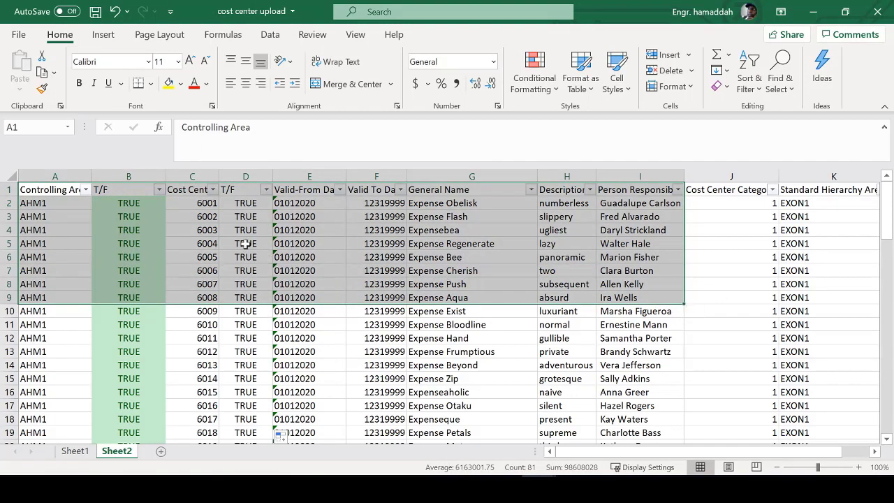
click(137, 207)
- Copy column B's green check formatting onto column D with Format Painter
click(126, 176)
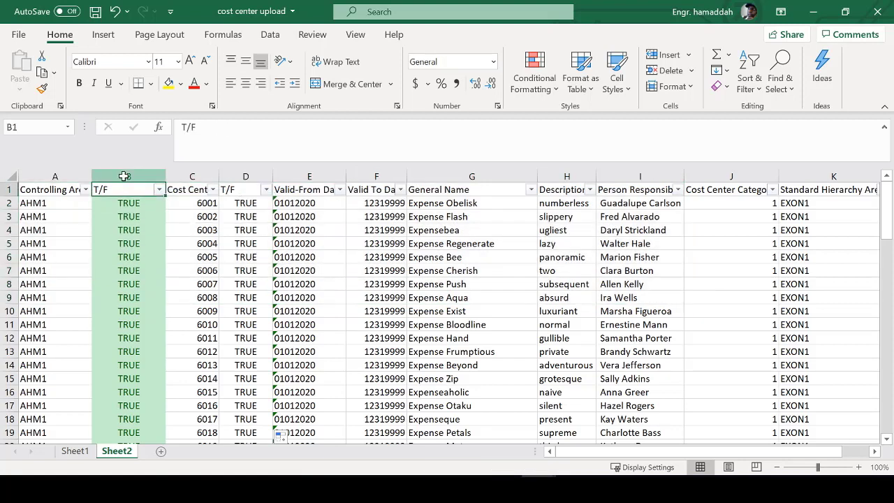
click(42, 89)
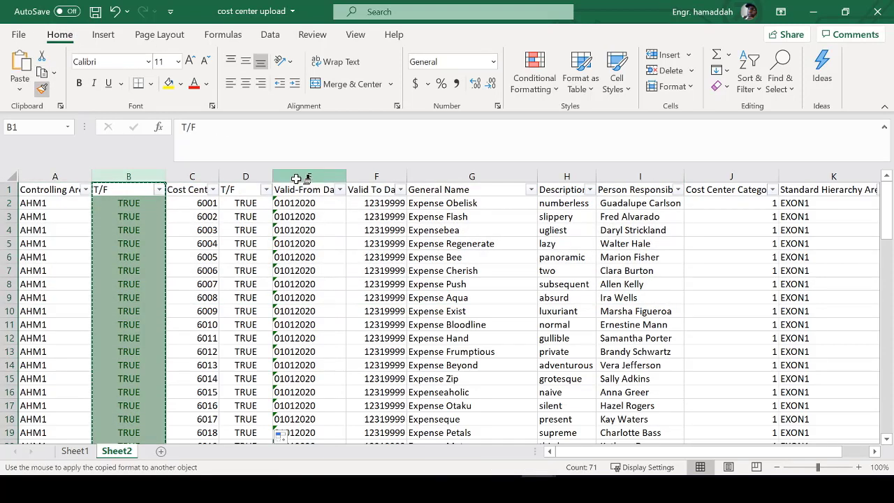
click(248, 176)
click(256, 229)
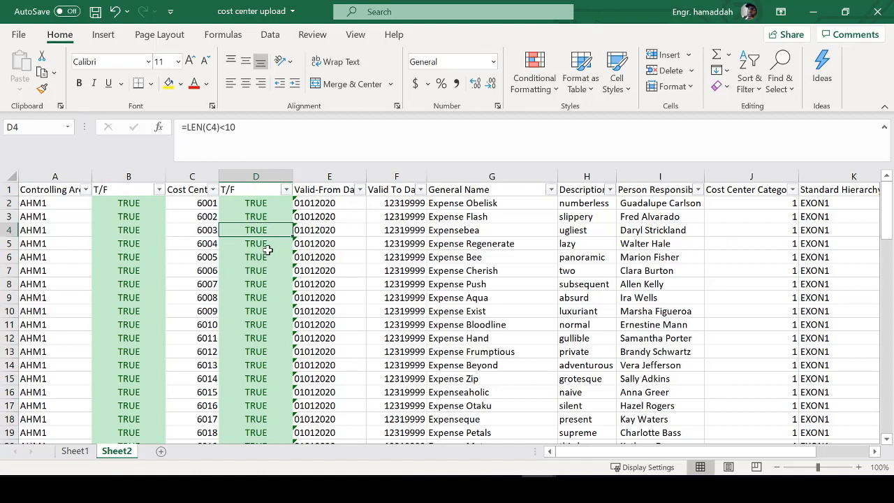
click(256, 204)
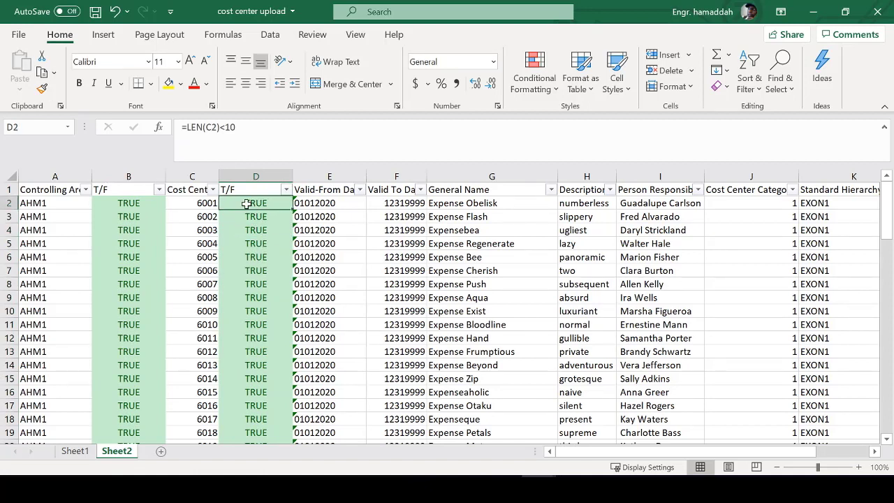
click(201, 230)
click(206, 205)
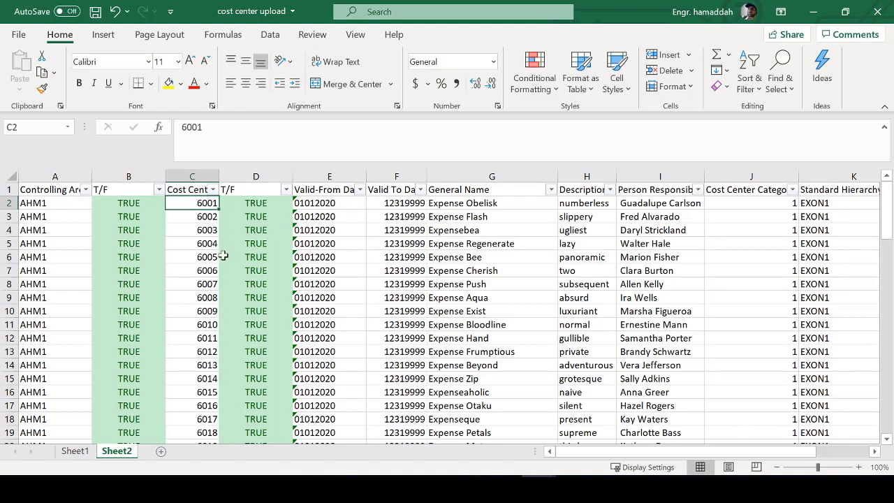
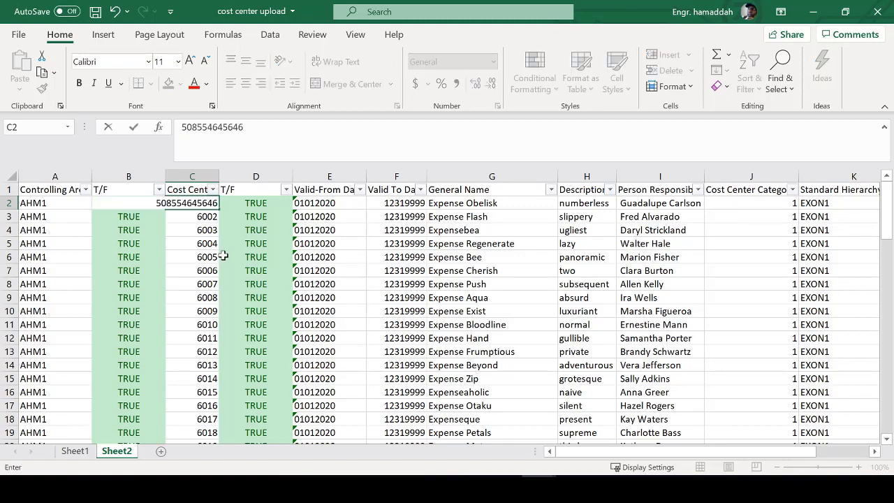
key(Return)
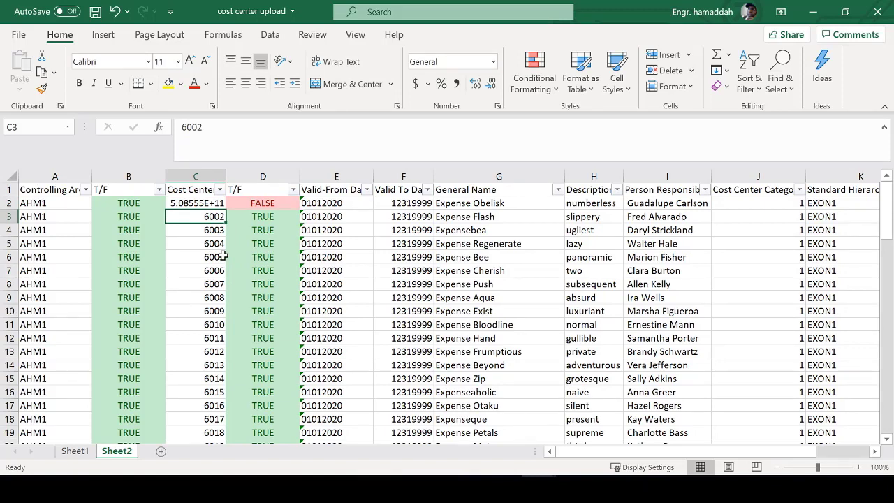
key(ctrl+z)
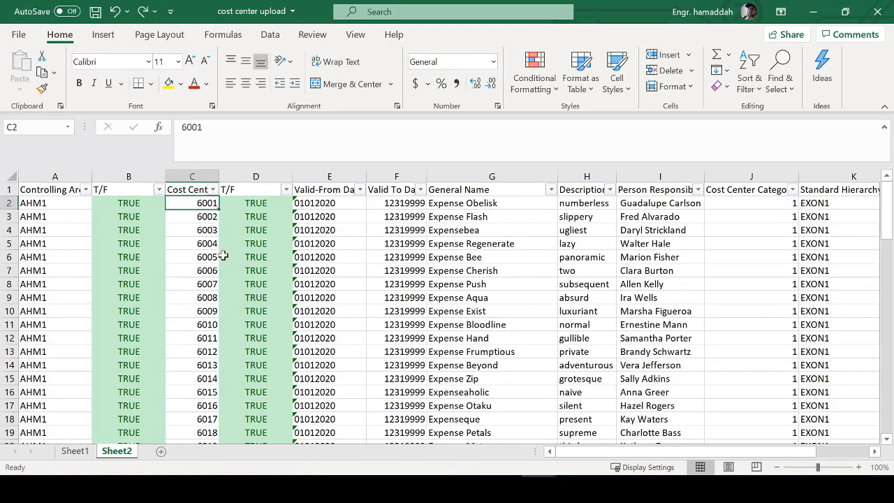
click(192, 175)
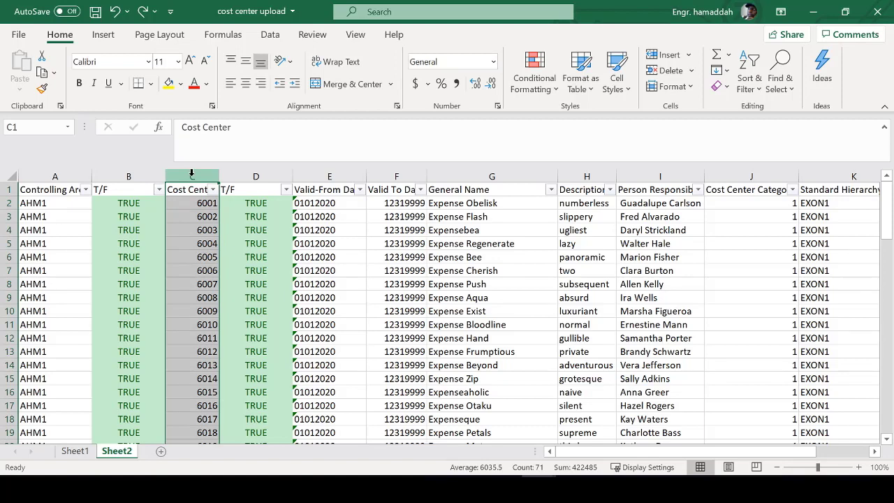
- Add a blank column F before Valid To Date headed T/F
click(328, 175)
click(377, 173)
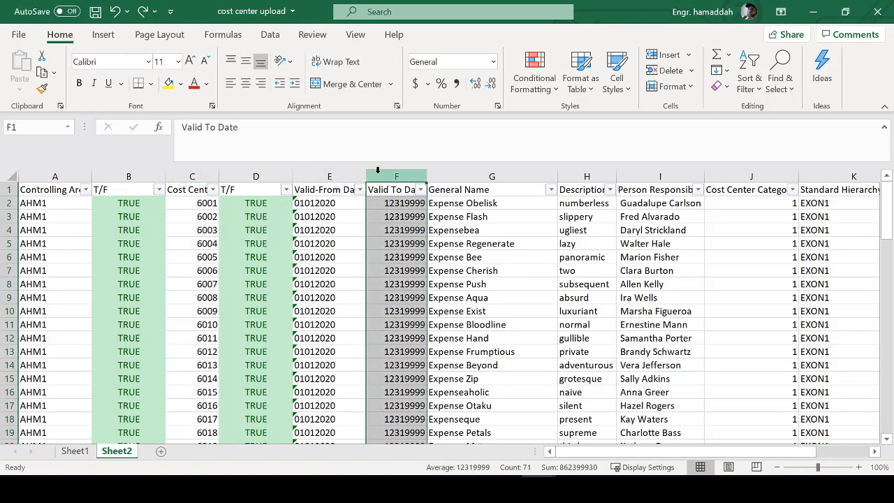
right_click(377, 170)
key(Escape)
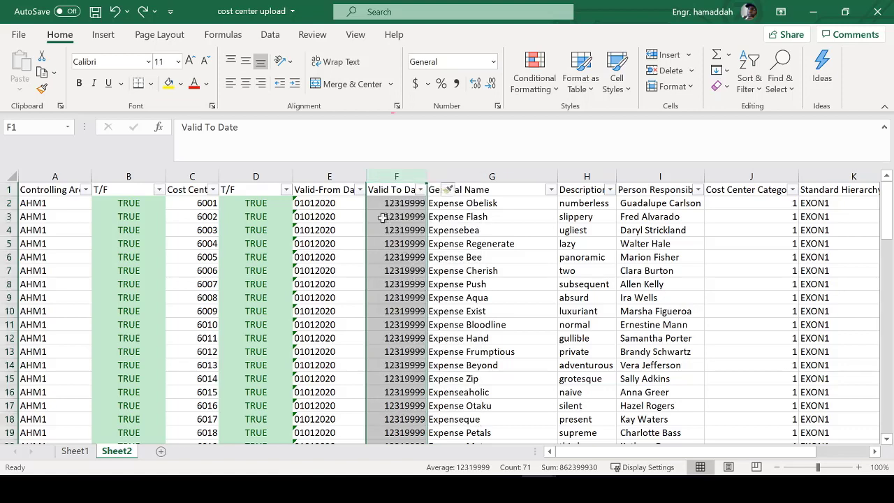
click(387, 194)
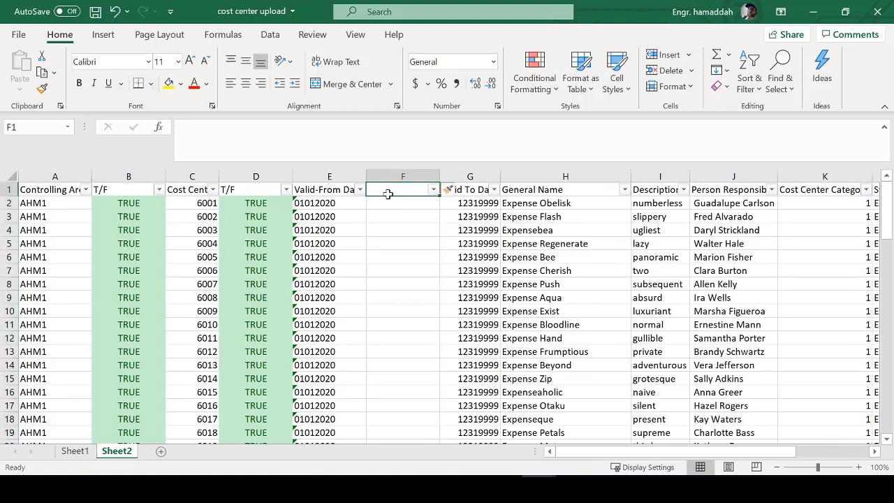
text(T/F)
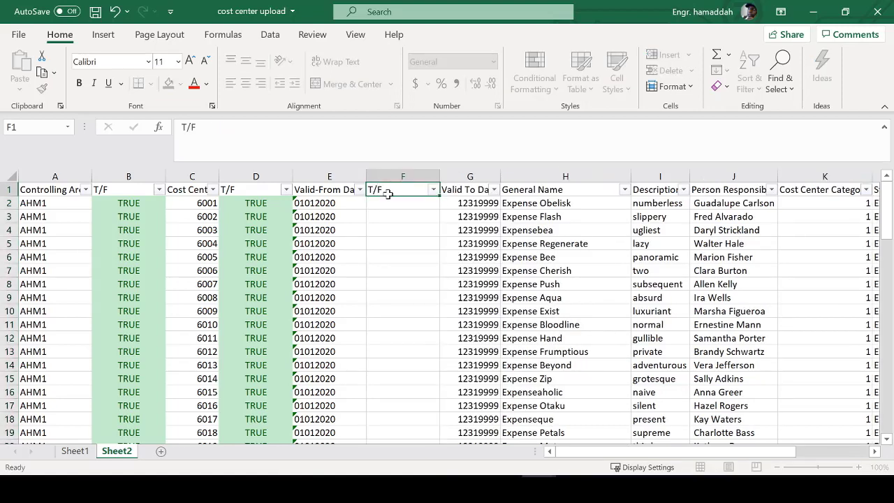
key(Return)
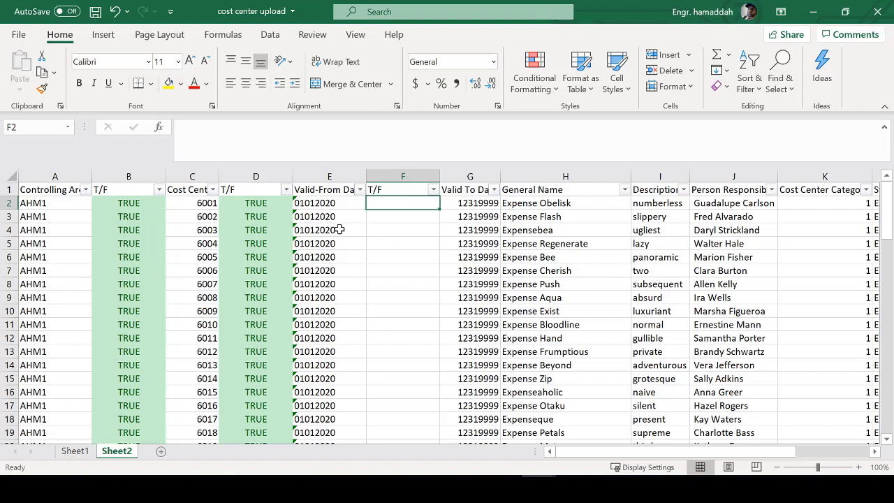
click(337, 206)
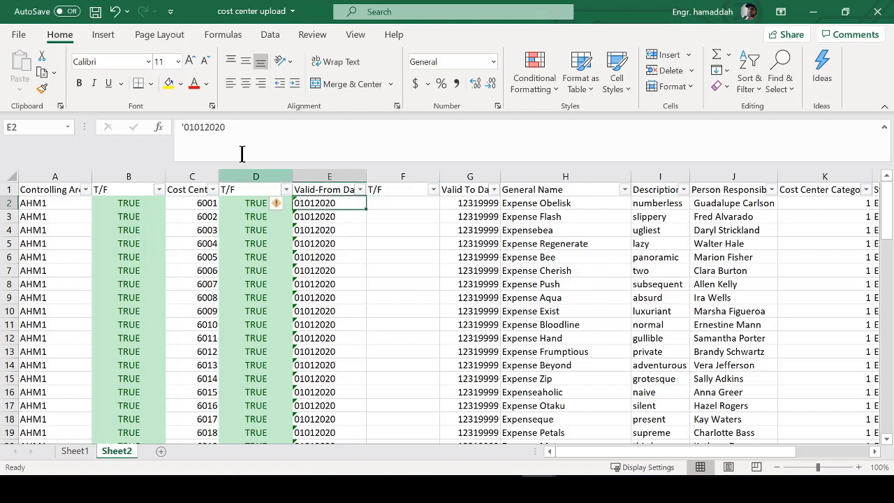
drag(226, 128, 204, 129)
click(385, 205)
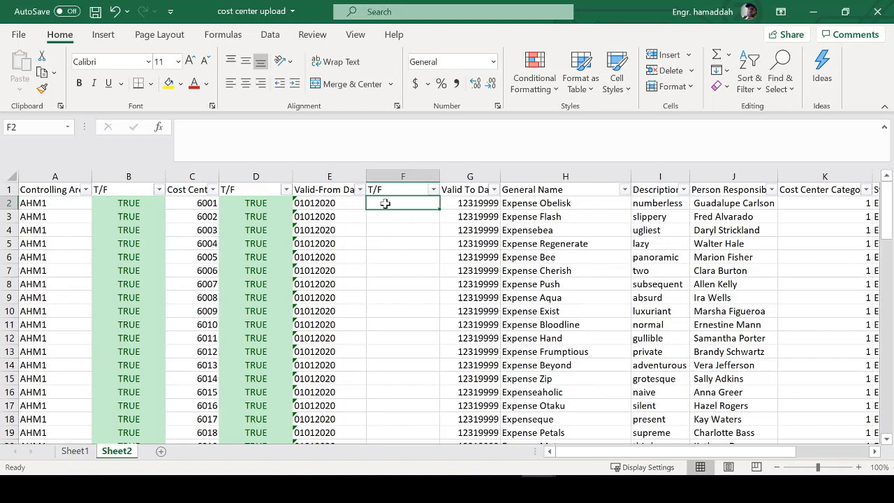
key(Left)
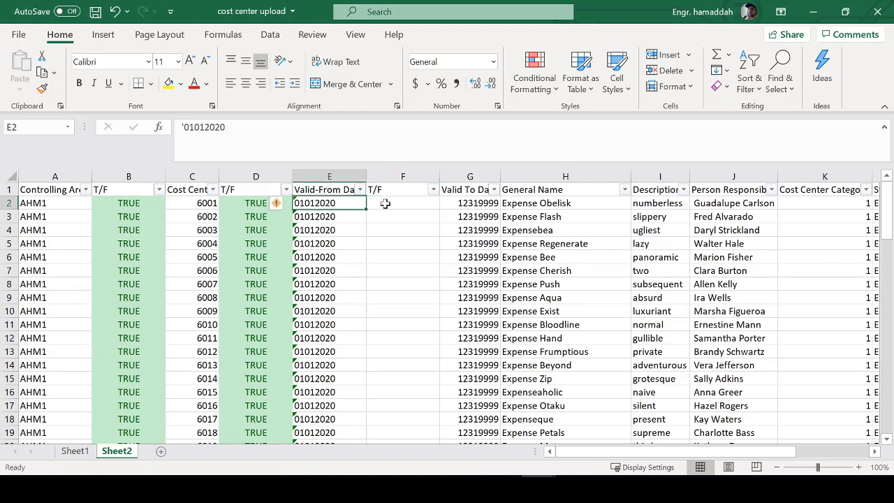
key(Right)
key(Left)
drag(189, 132, 206, 133)
click(195, 129)
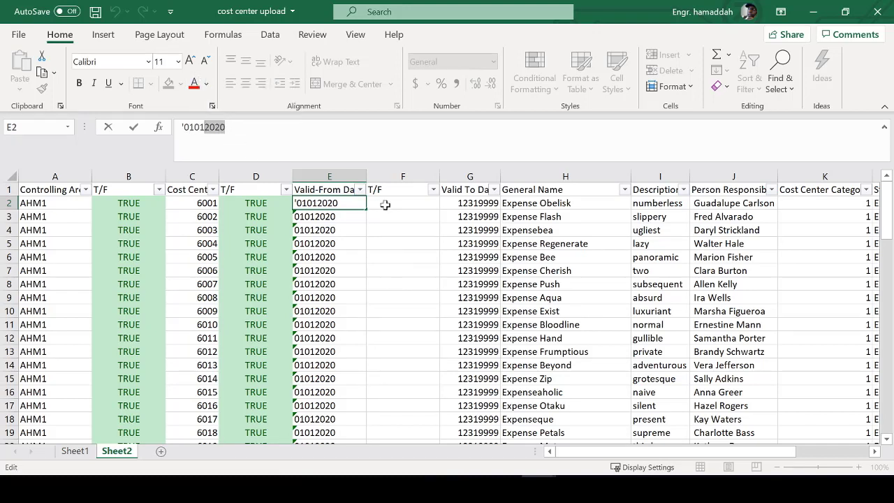
click(391, 203)
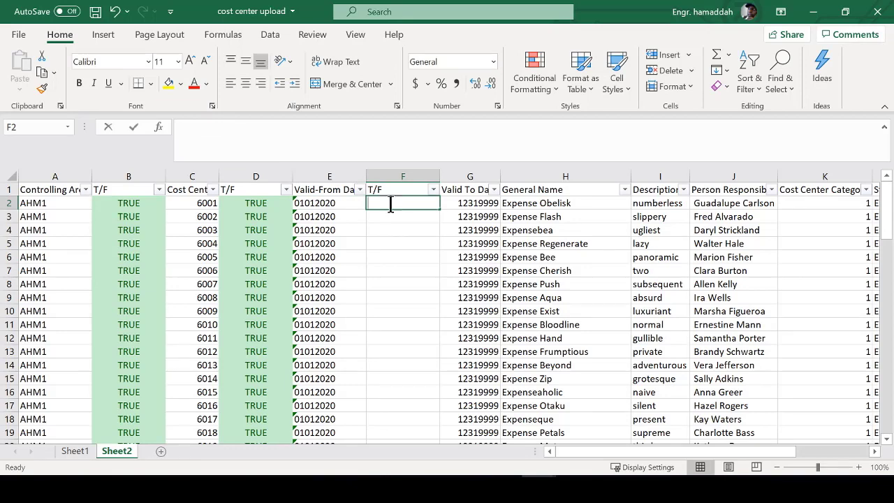
- Enter =LEN(E2)=8 in F2 and fill it down the T/F column
text(=len)
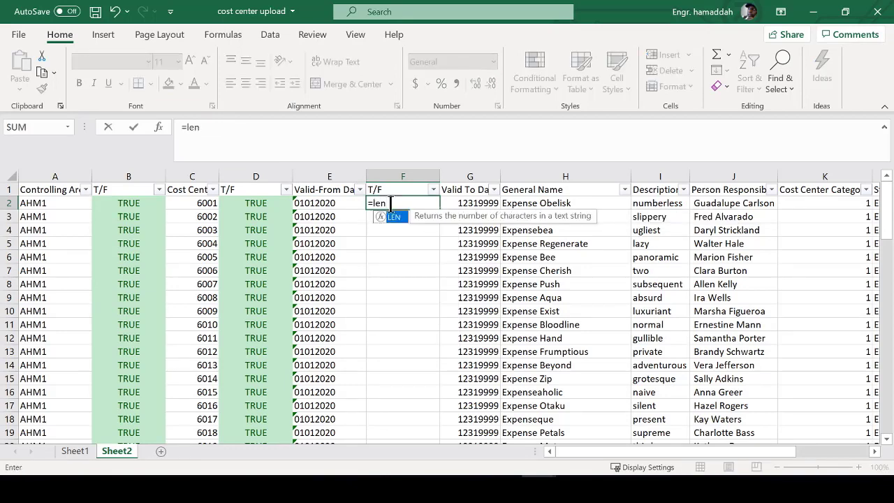
text(()
key(Left)
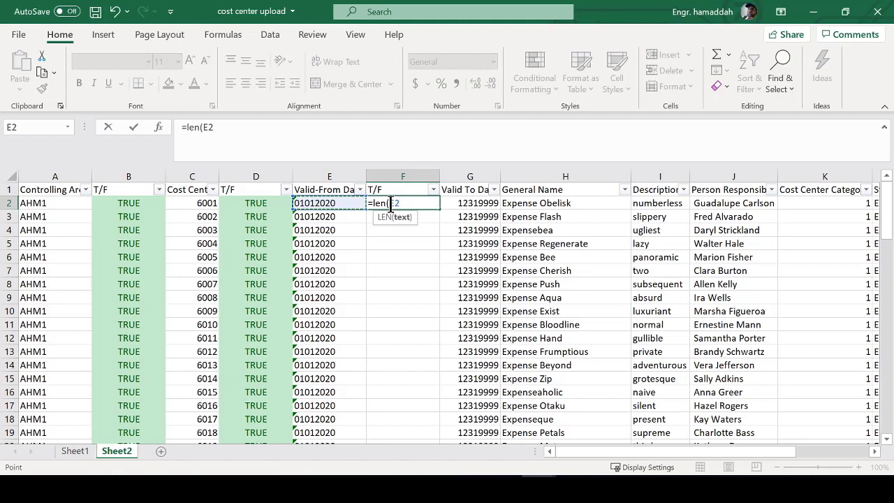
text())
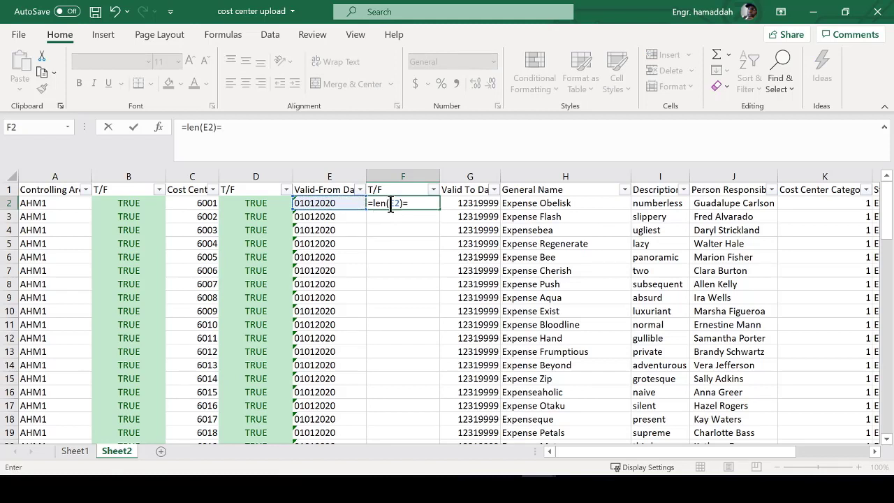
text(=8)
key(Return)
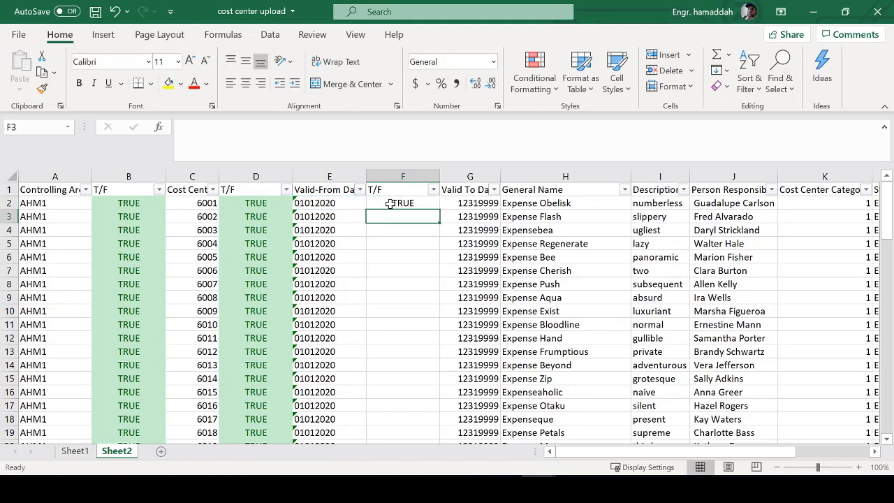
click(424, 203)
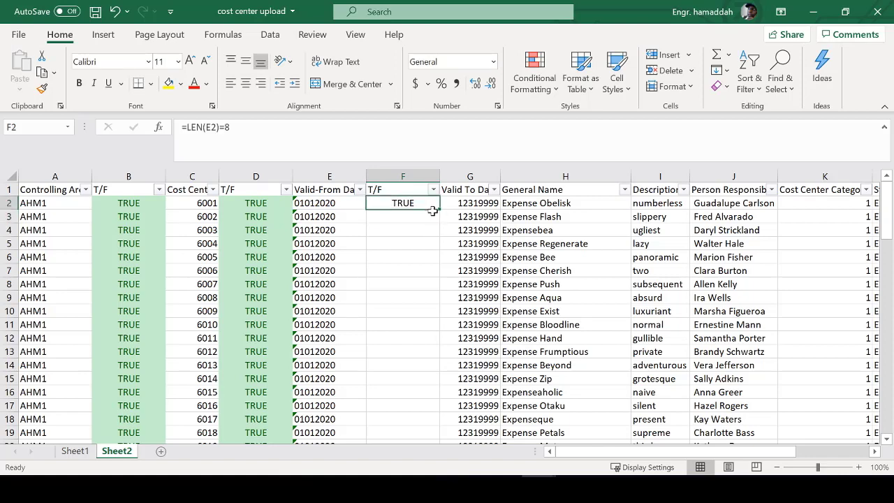
double_click(440, 211)
- Give column F column D's green formatting, then bring up the Notepad notes
click(247, 177)
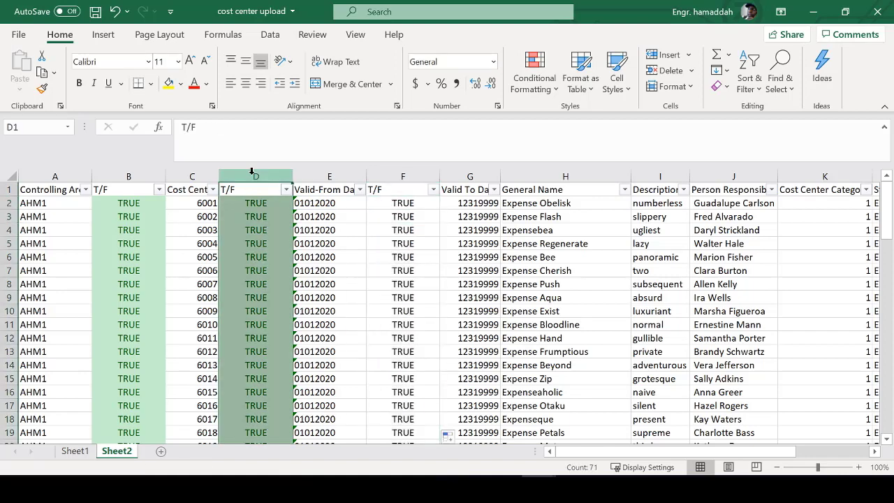
click(42, 88)
click(401, 174)
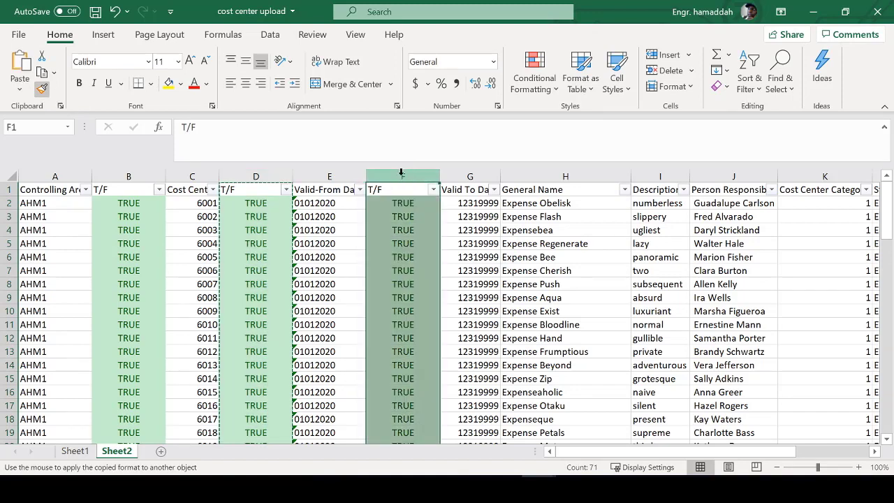
click(323, 203)
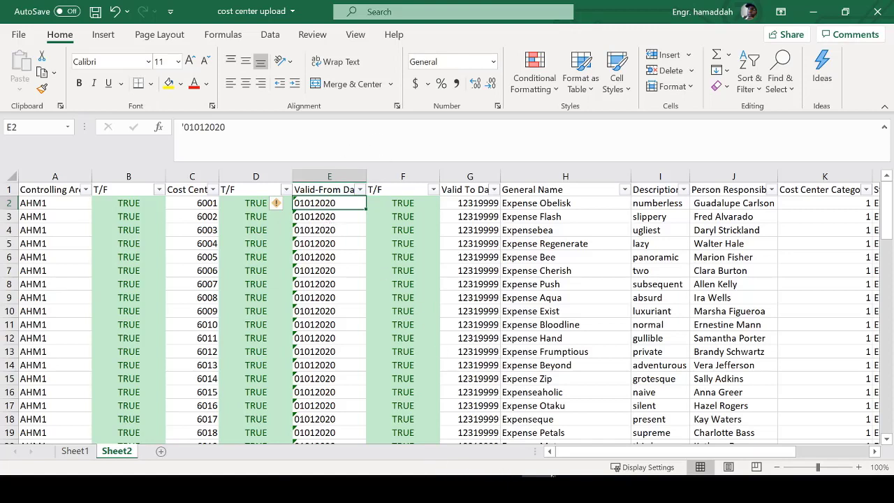
click(575, 489)
click(229, 135)
- Cut the MMDDYYYY line from the Notepad notes and return to Excel
key(Return)
key(Return)
key(Return)
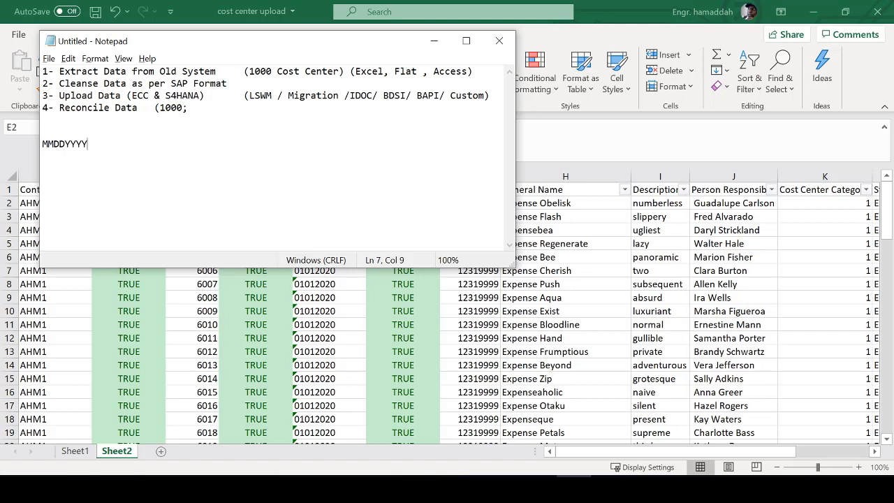
drag(91, 146, 41, 143)
key(ctrl+x)
key(alt+Tab)
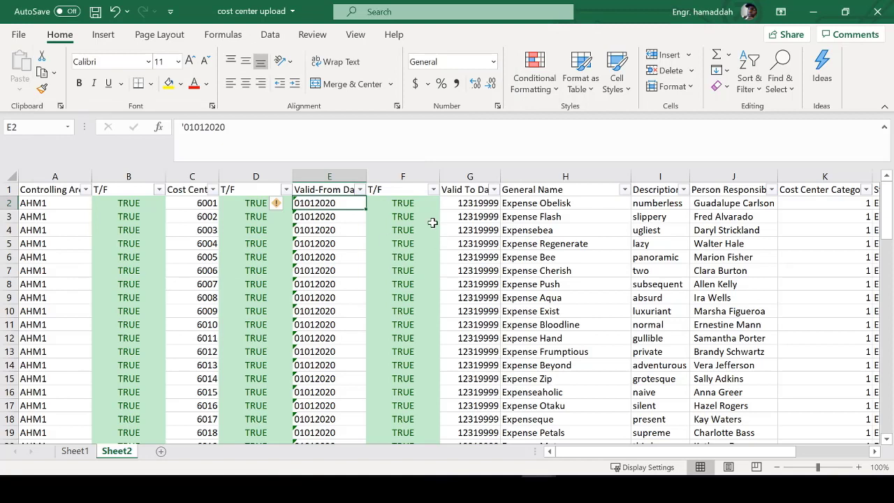
- Compare the date checks in F3:F4 with the checks in columns D and B
click(336, 221)
drag(388, 218, 393, 232)
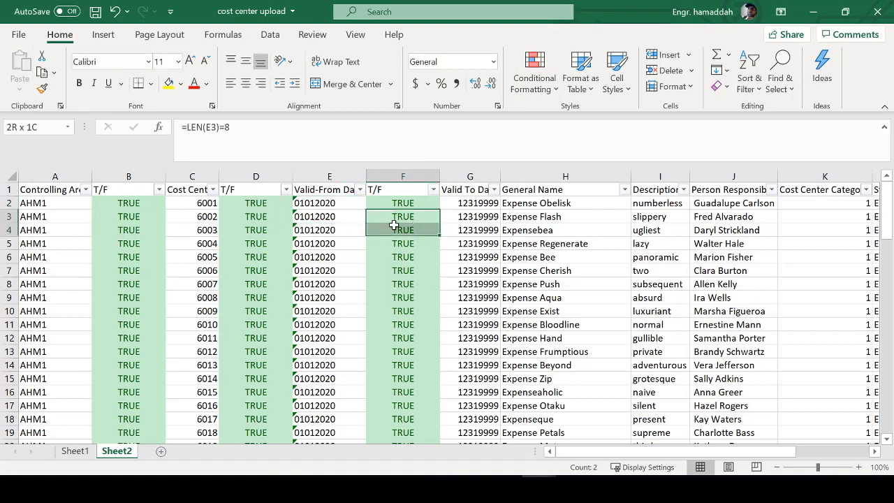
drag(250, 208, 256, 234)
drag(125, 222, 128, 233)
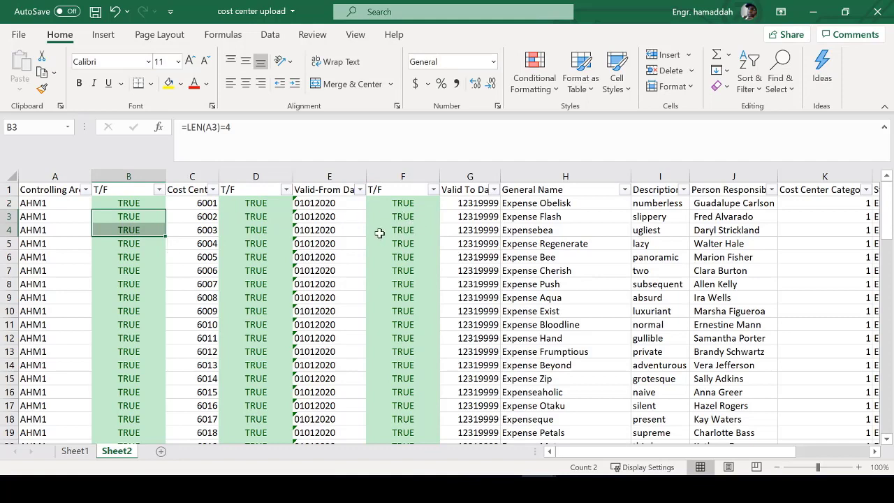
- Append 3 to the E3 date to see FALSE, then undo the test edit
click(340, 222)
double_click(342, 221)
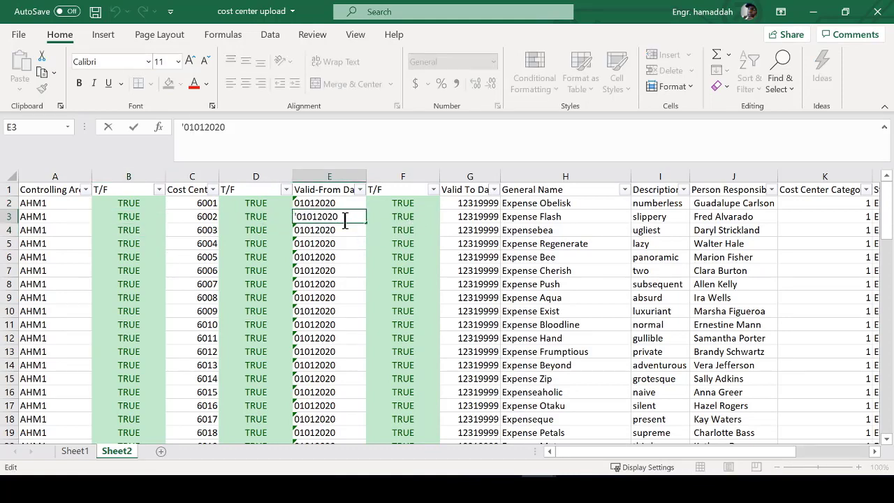
text(3)
key(Return)
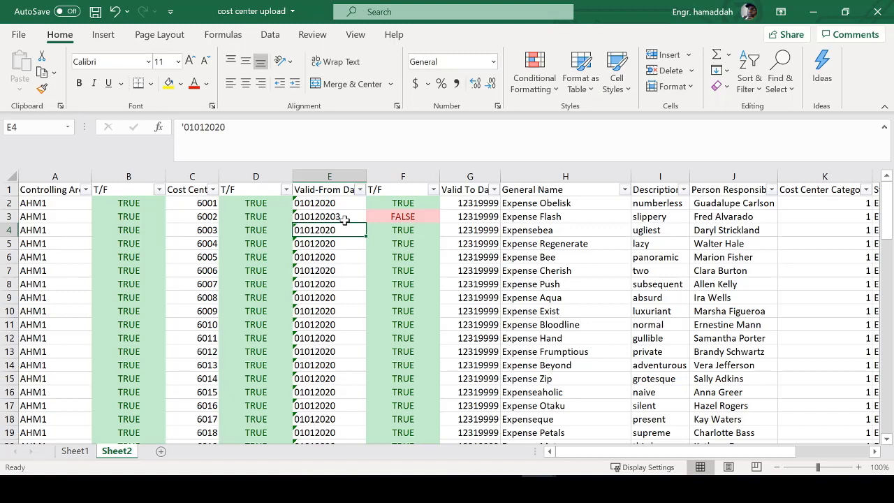
key(ctrl+z)
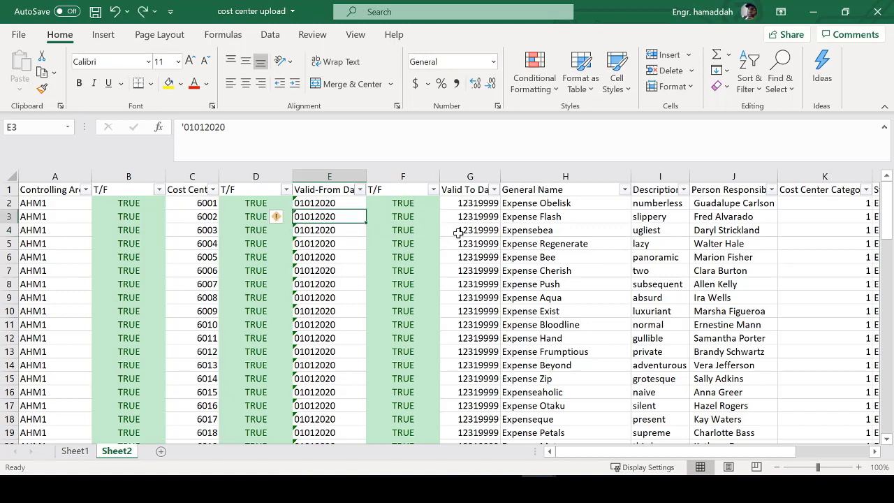
- Review the T/F filter list and General Name entries, then switch to Notepad
click(433, 189)
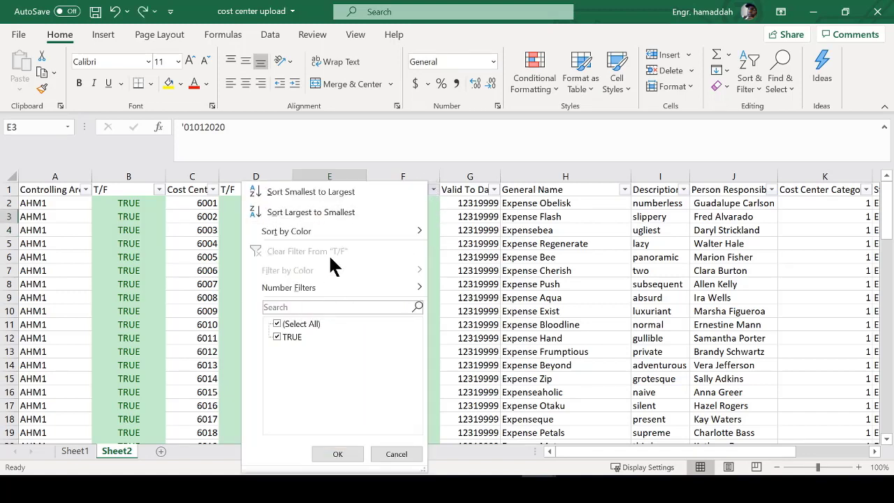
mouse_move(359, 230)
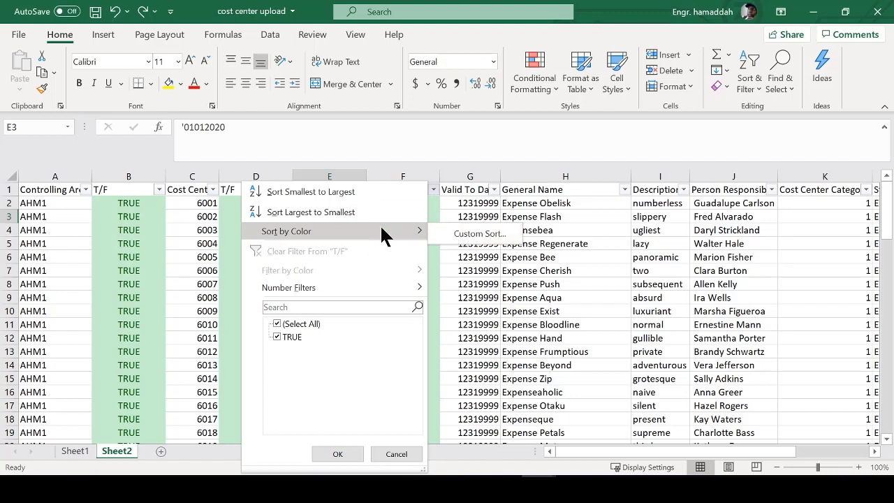
click(444, 143)
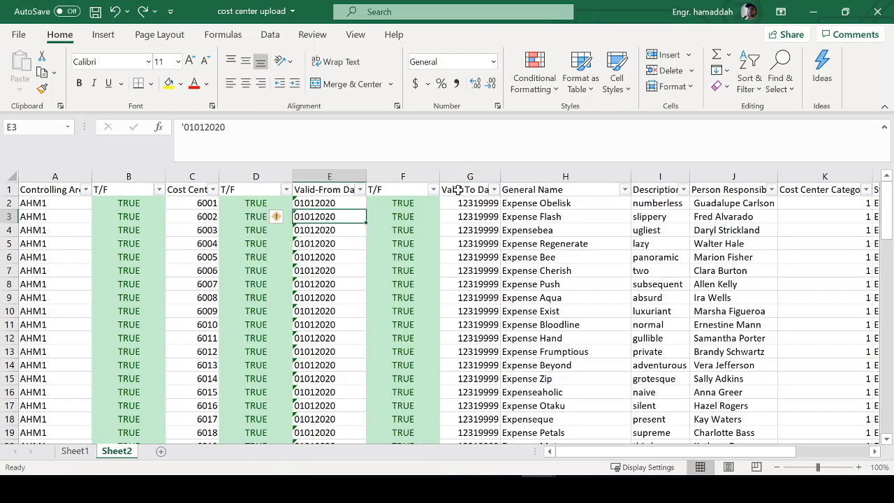
click(468, 215)
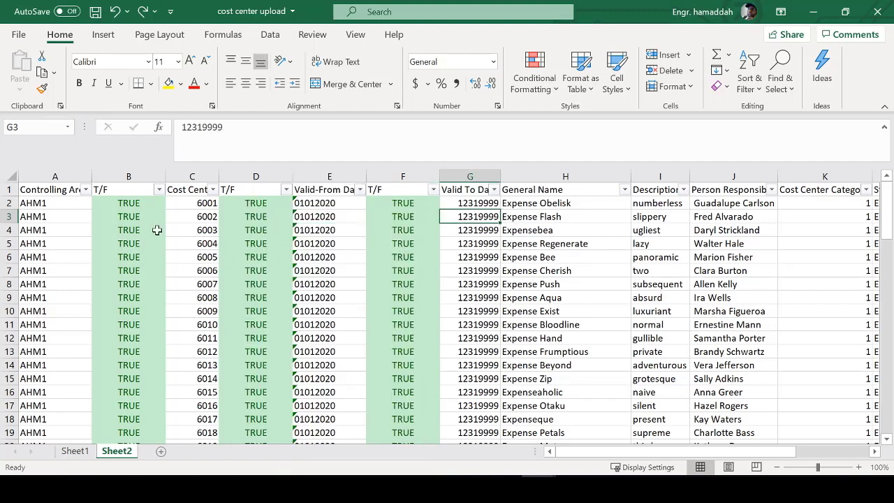
click(545, 190)
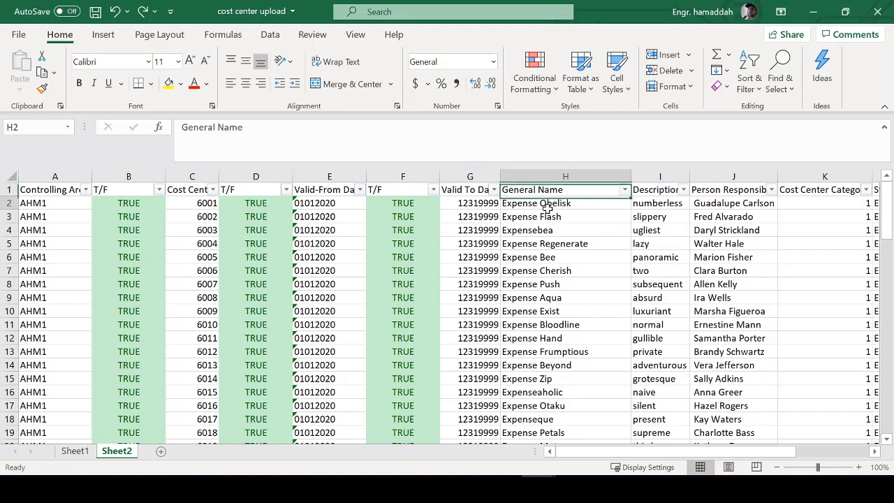
drag(547, 208, 523, 352)
key(alt+Tab)
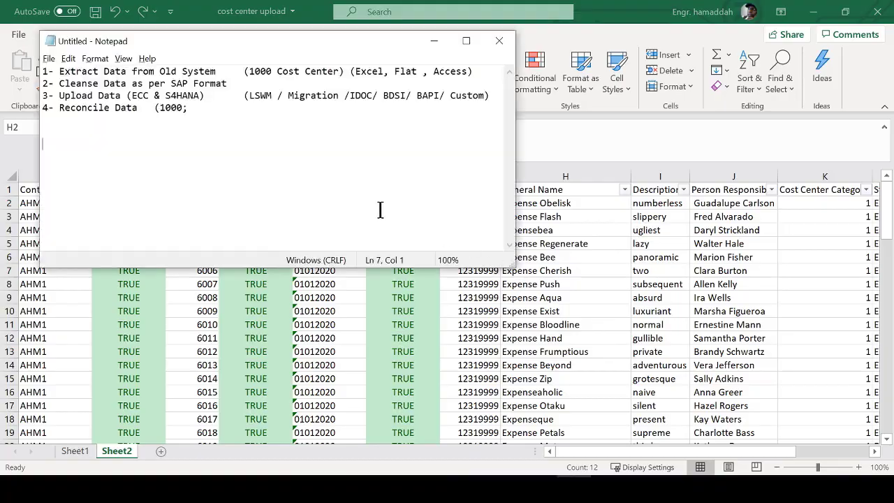
- Scroll the CSKS field list in SAP and search its fields for 'descr'
key(alt+Tab)
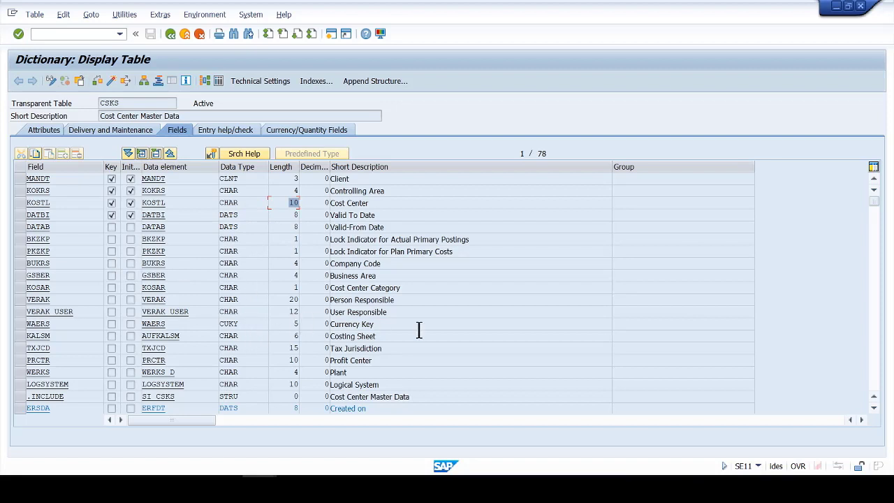
scroll(403, 341, down, 1)
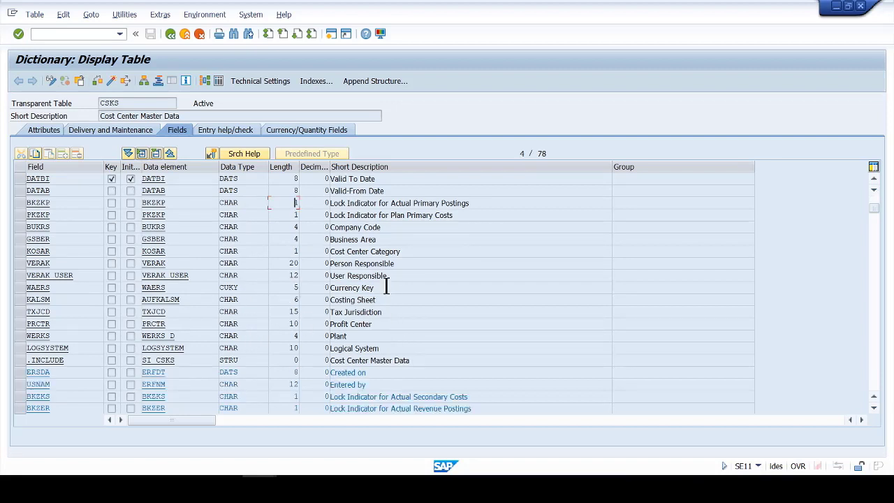
scroll(380, 263, down, 1)
scroll(381, 265, down, 5)
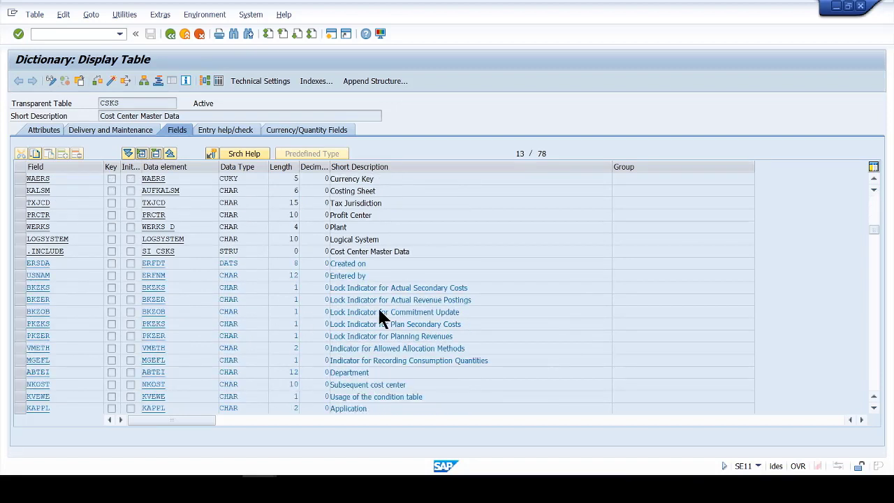
scroll(409, 359, up, 7)
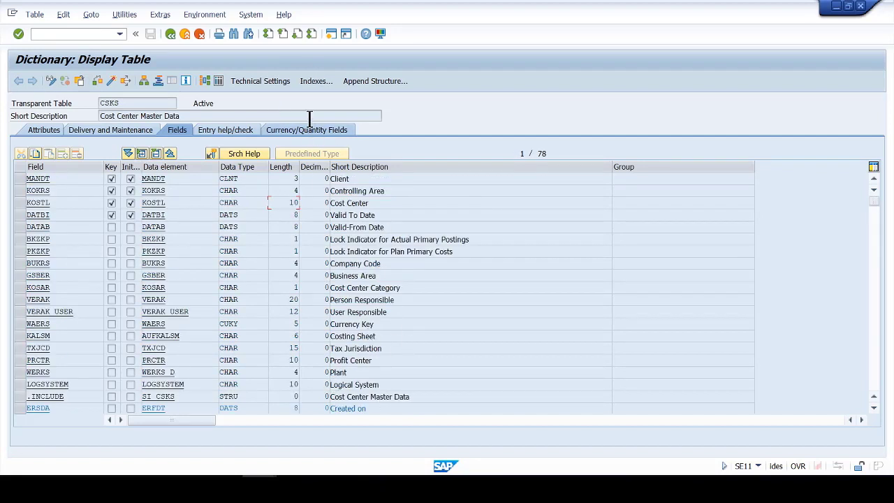
click(235, 33)
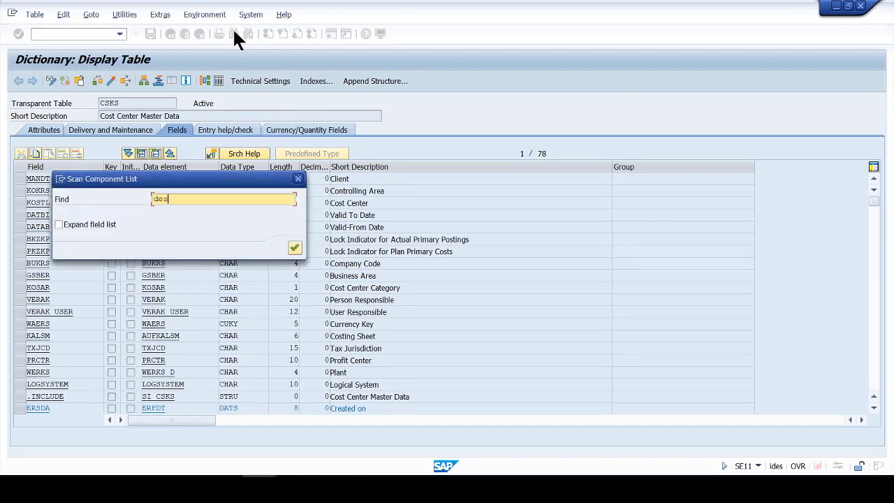
text(descr)
key(Return)
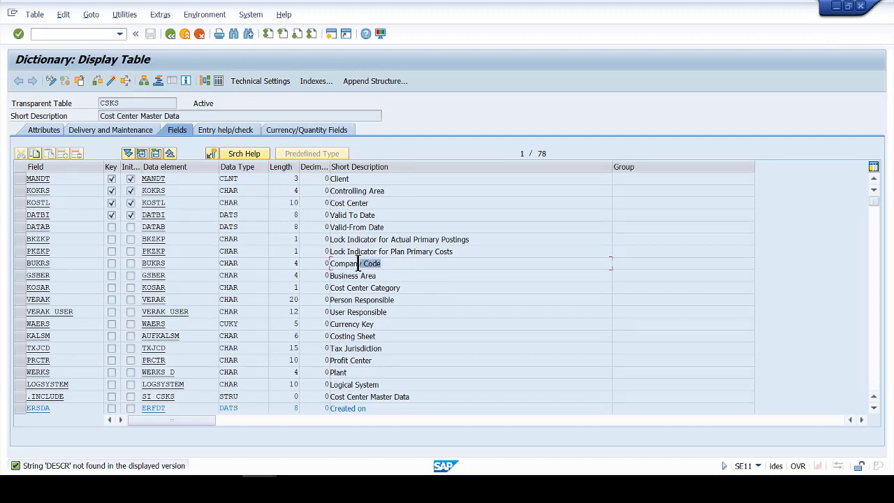
- Compare Person Responsible length 20 with User Responsible length 12, then return to Notepad
drag(402, 300, 325, 300)
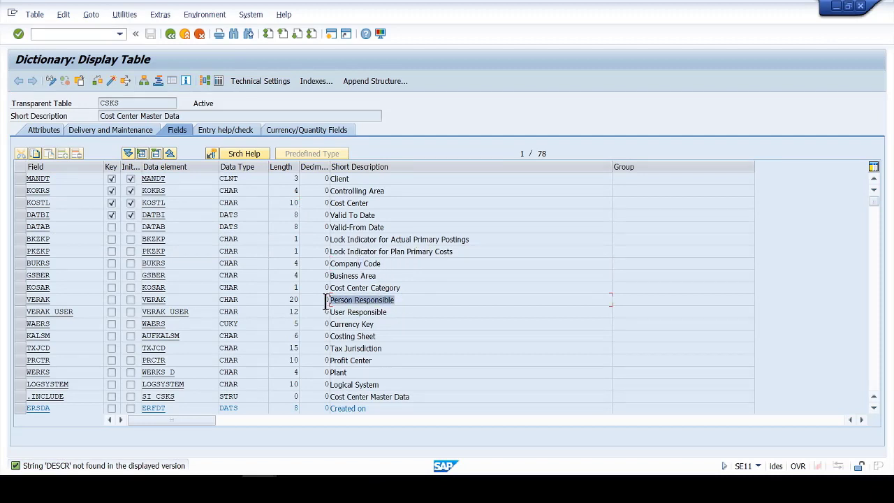
click(408, 310)
drag(409, 310, 342, 312)
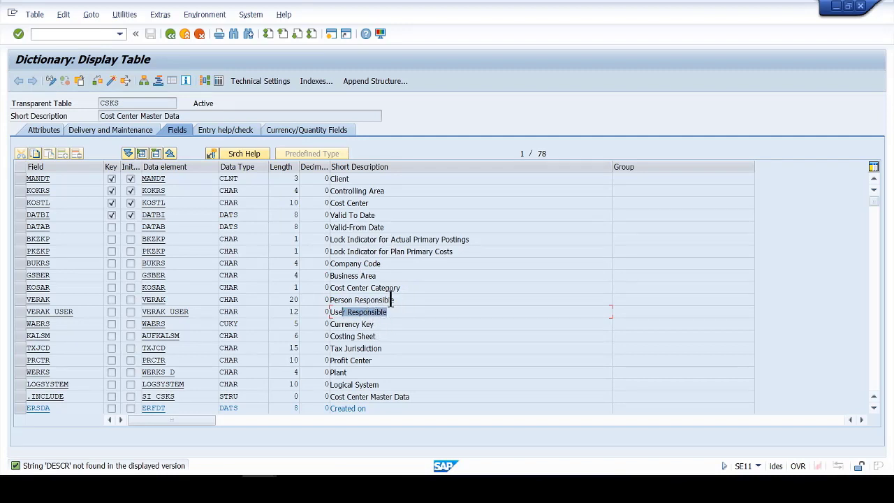
drag(393, 299, 348, 300)
drag(287, 304, 347, 309)
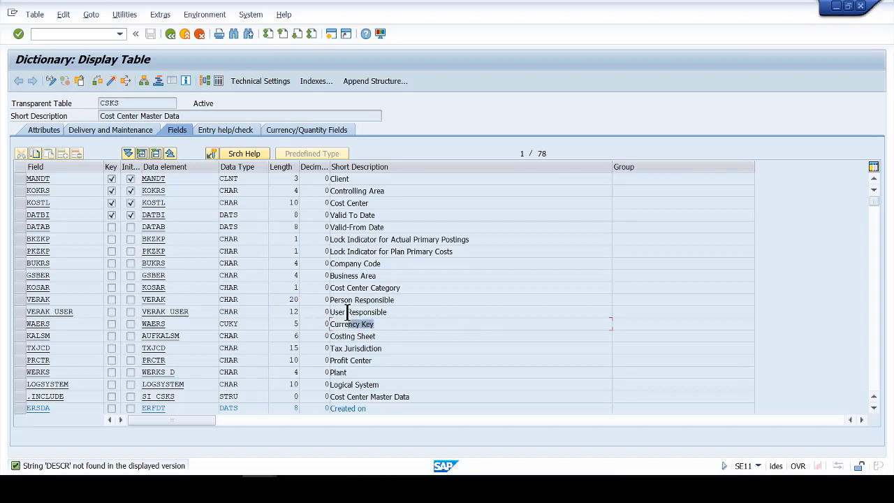
drag(277, 313, 315, 312)
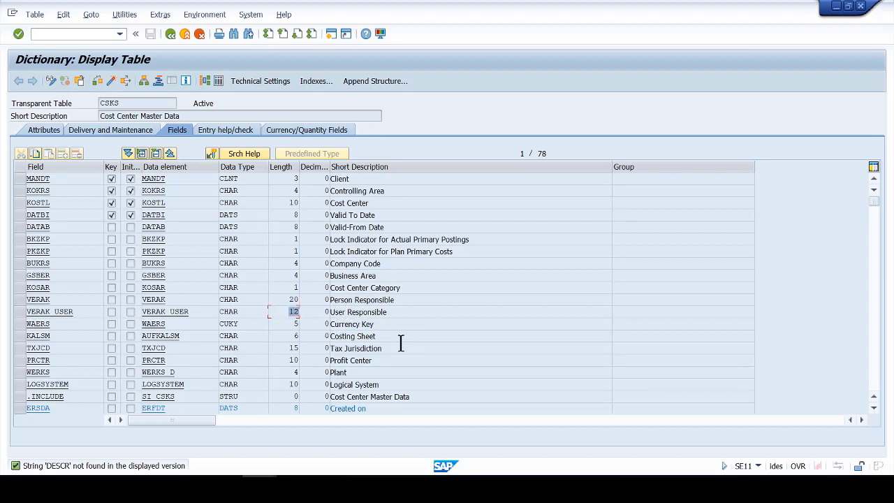
key(alt+Tab)
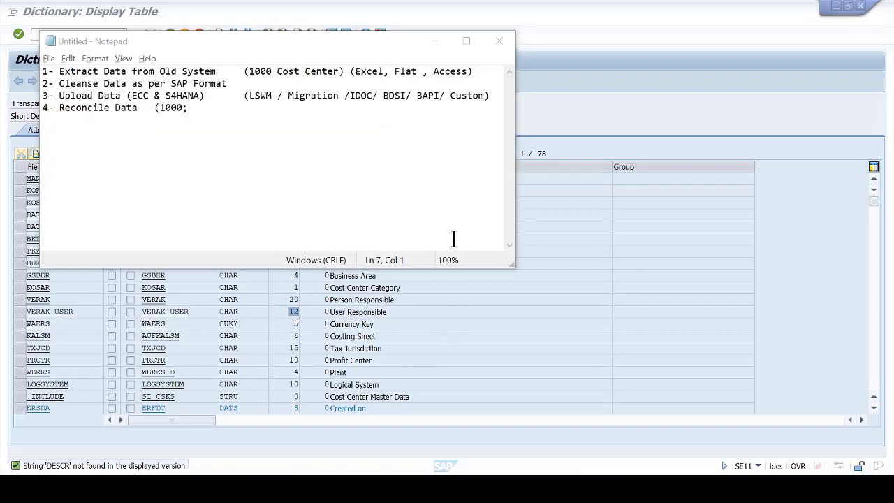
- Back in Excel, view B3's =LEN(A3)=4 formula and select column B
key(alt+Tab)
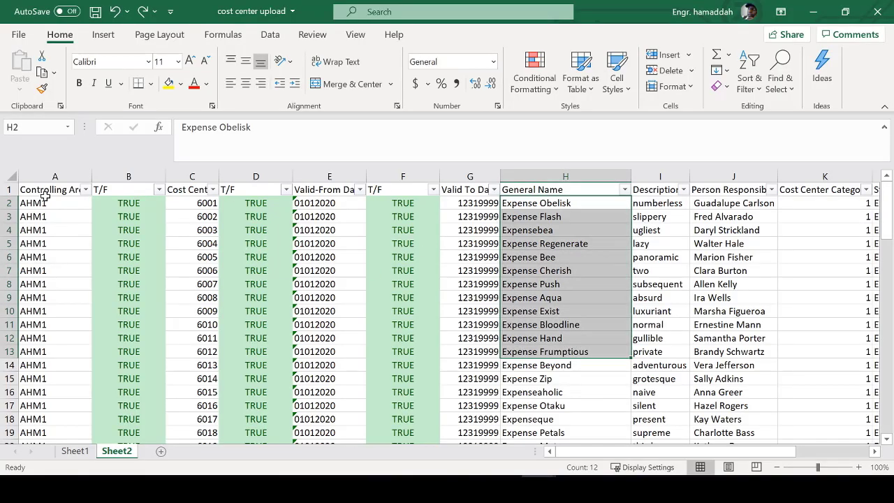
click(142, 214)
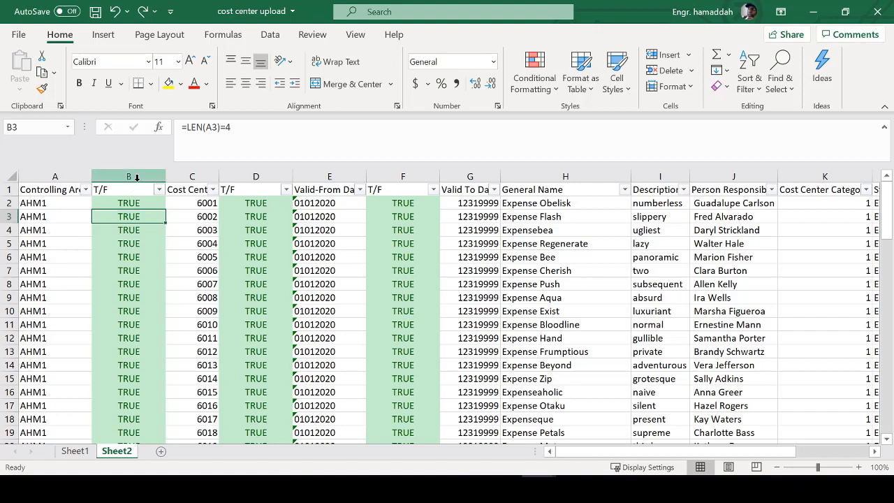
click(137, 177)
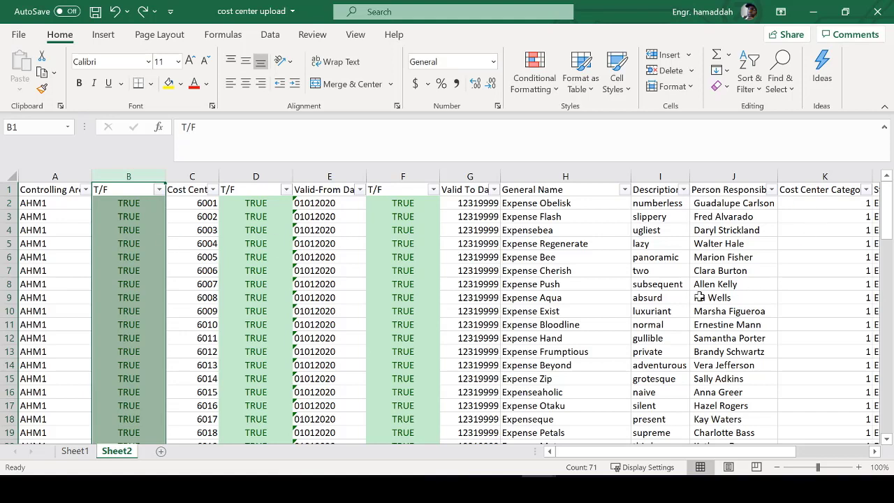
click(159, 189)
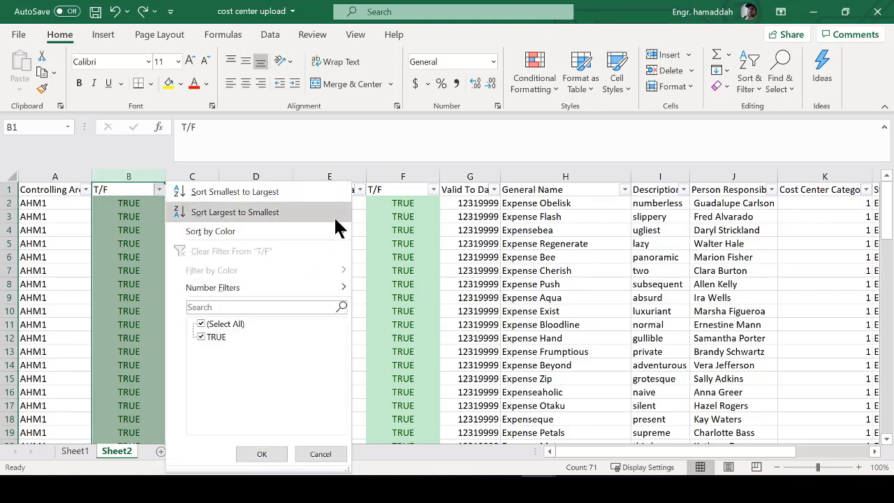
mouse_move(337, 229)
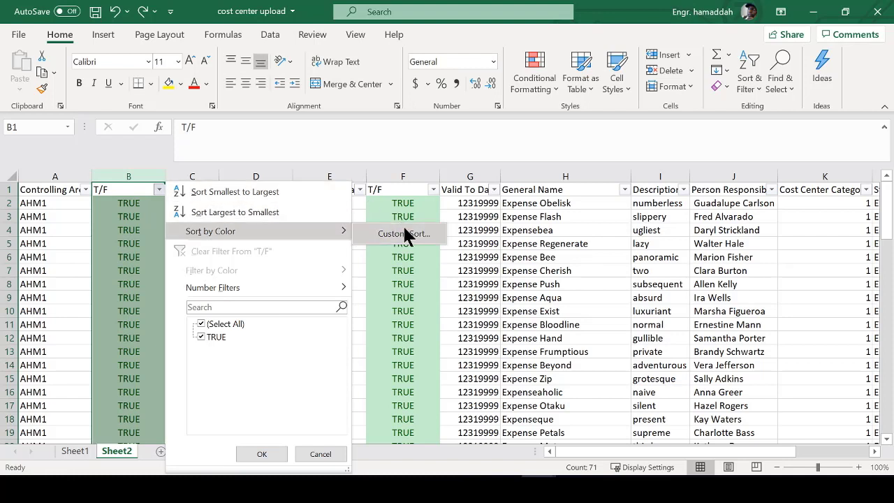
click(420, 264)
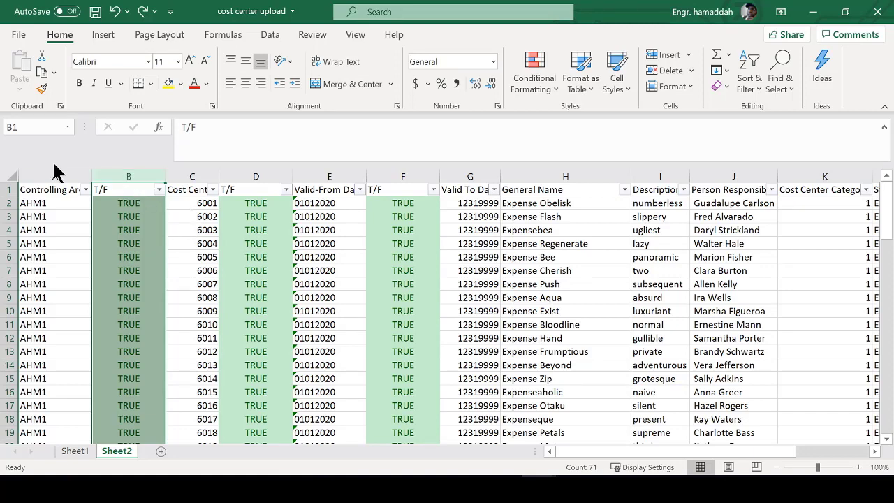
- Delete the three T/F helper check columns from the upload sheet
right_click(115, 176)
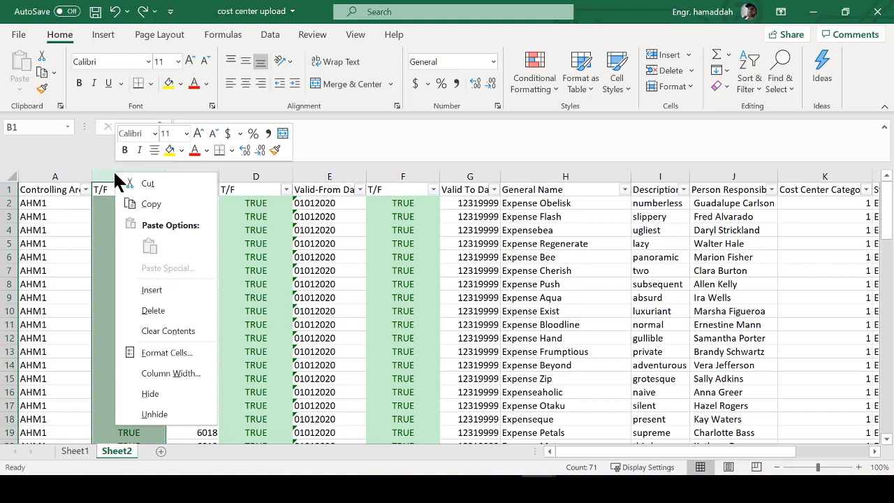
click(169, 310)
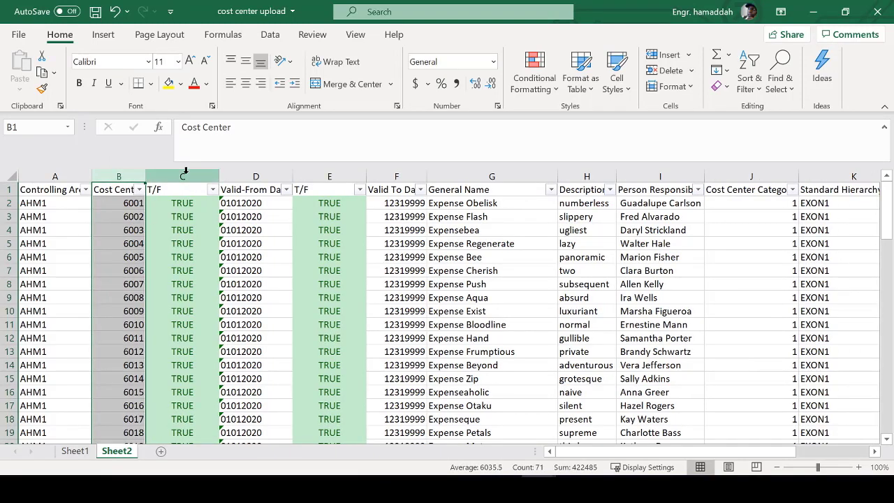
click(183, 176)
right_click(183, 174)
click(208, 313)
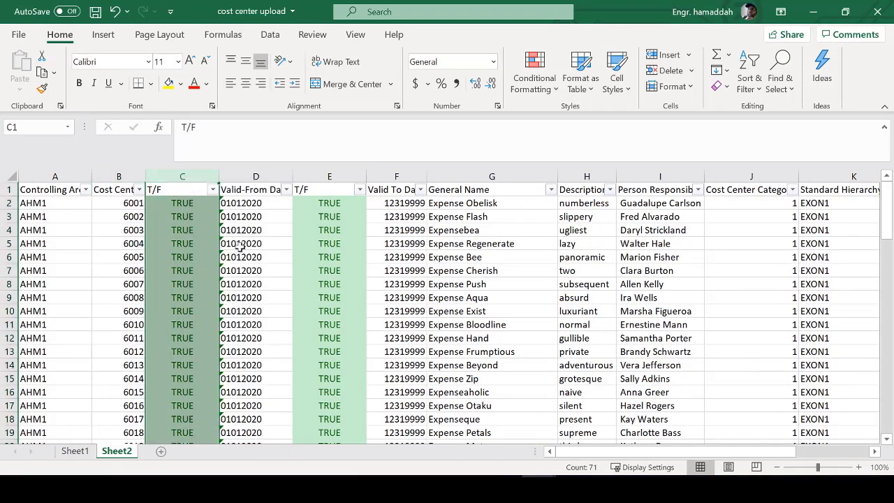
right_click(260, 174)
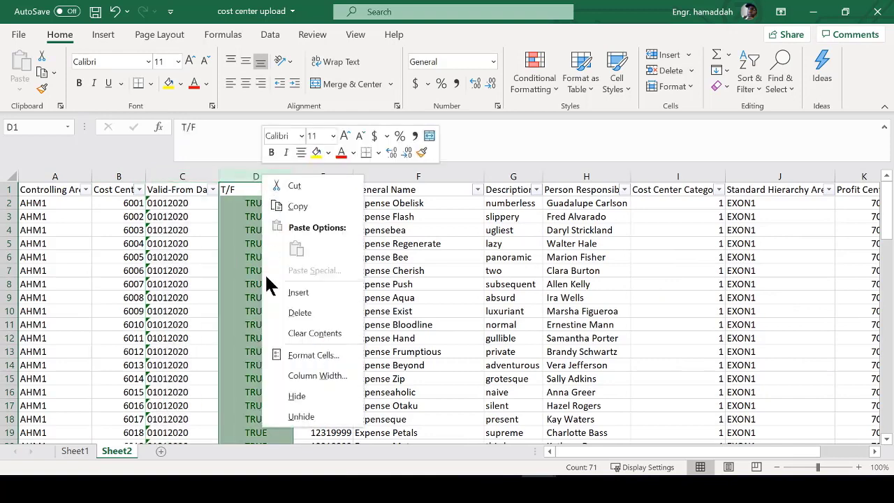
click(292, 308)
- Select header row 1 and start turning off its filters with Alt+D
click(323, 190)
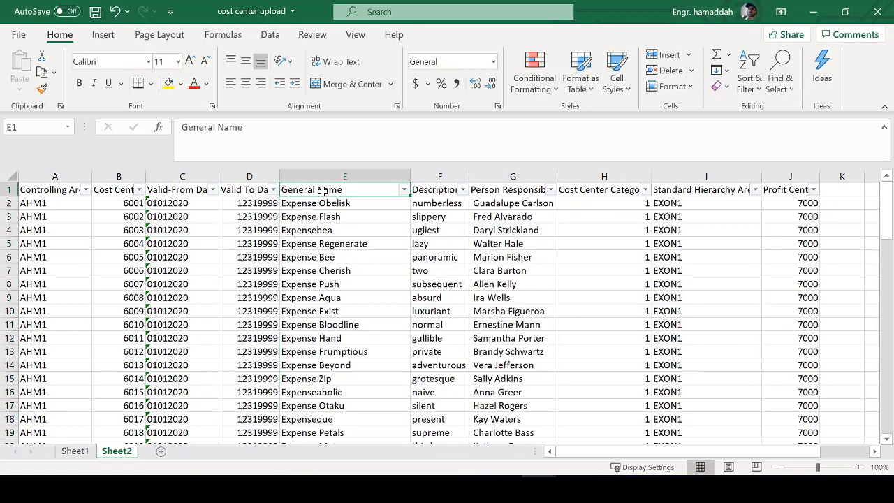
click(6, 189)
key(alt+d)
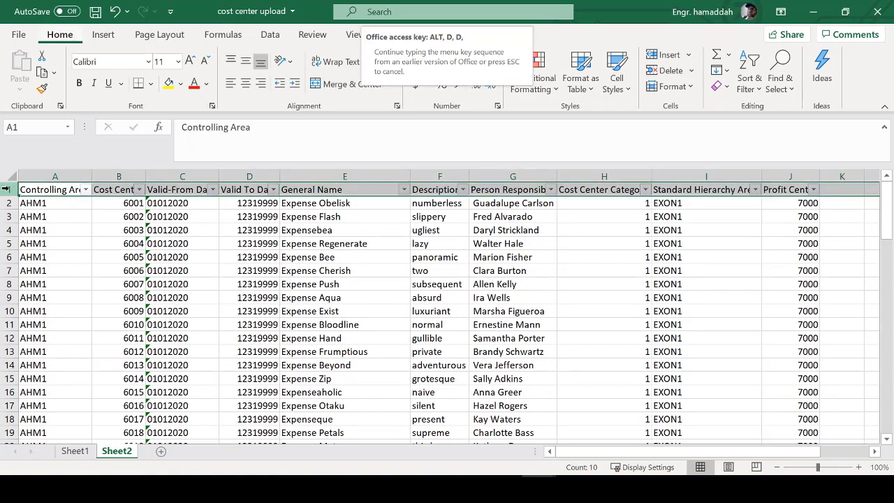
key(Escape)
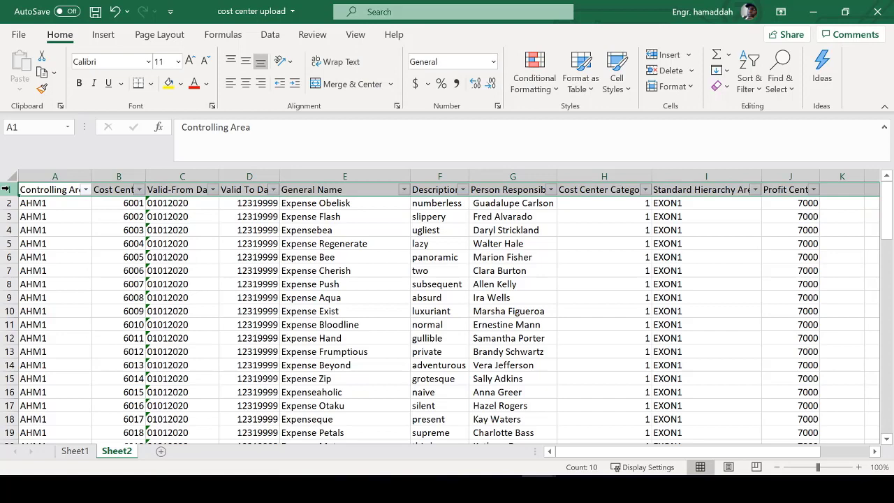
key(alt+d)
- Finish turning filters off and confirm the columns right of the data, from K onward, are empty
key(f)
key(f)
click(100, 189)
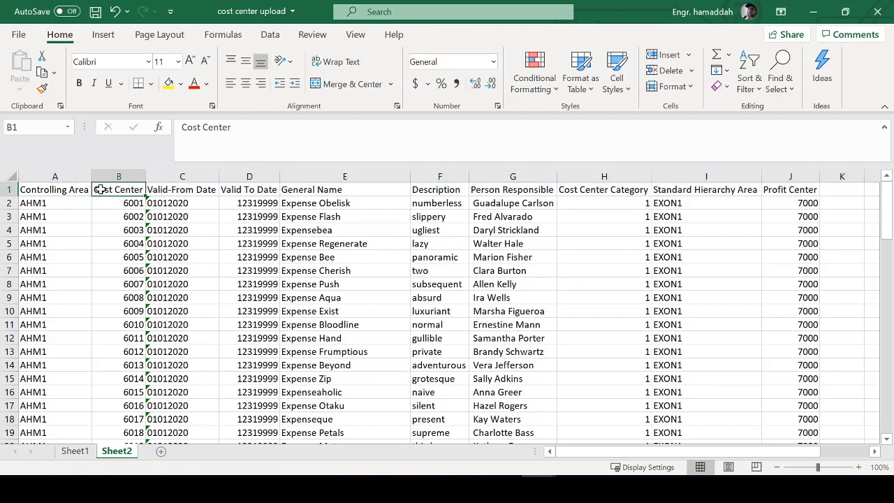
key(ctrl+shift+Right)
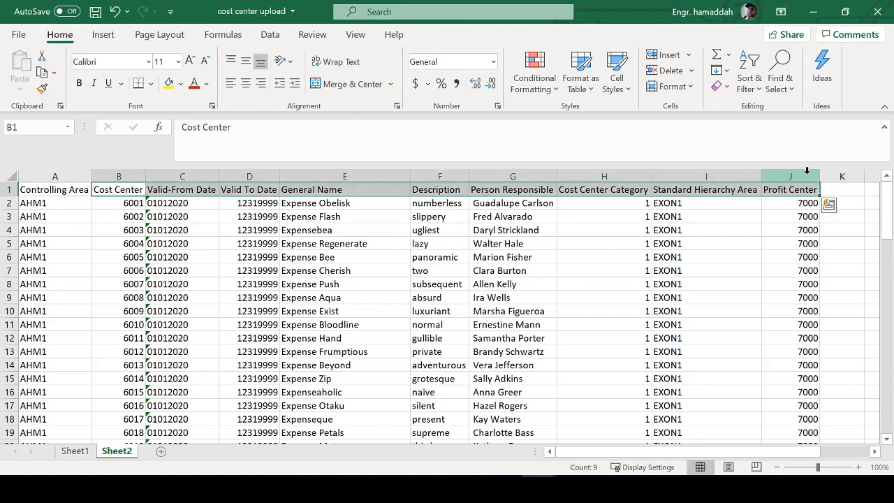
click(830, 175)
key(ctrl+shift+Right)
key(ctrl+BackSpace)
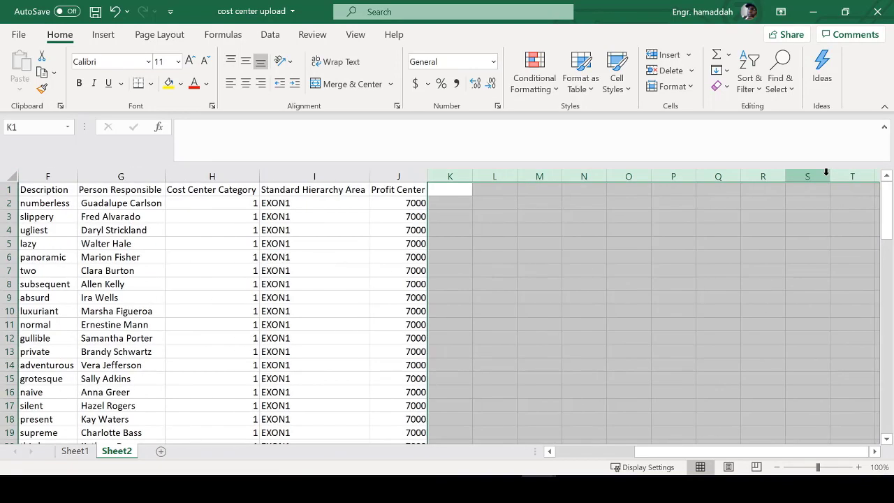
click(207, 190)
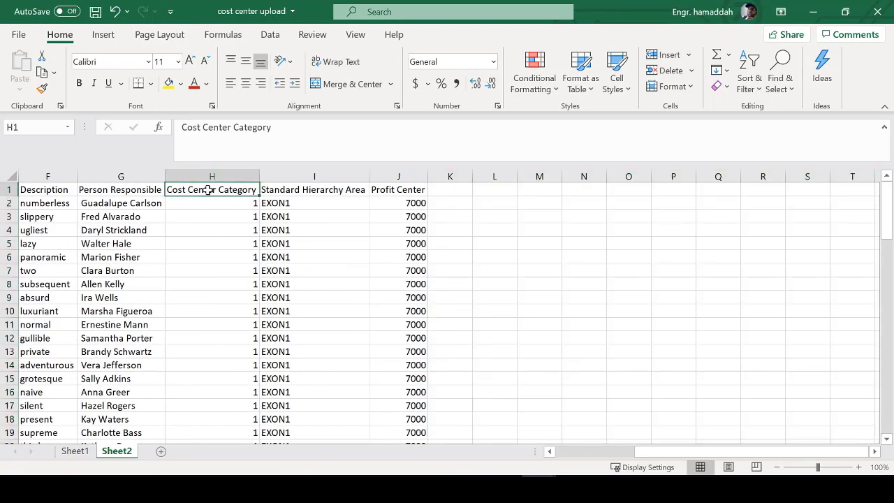
scroll(208, 190, left, 3)
- Confirm row 71 is the last data row and the rows below it are empty
click(67, 245)
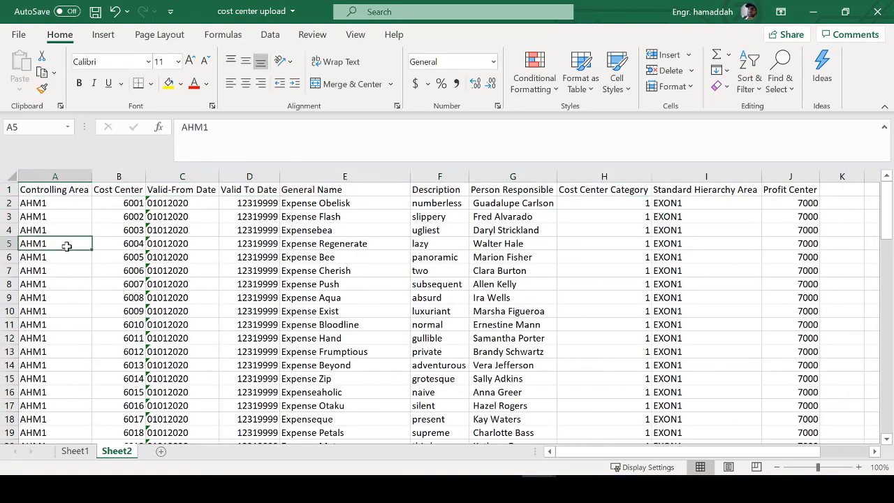
key(ctrl+shift+Down)
scroll(168, 315, down, 3)
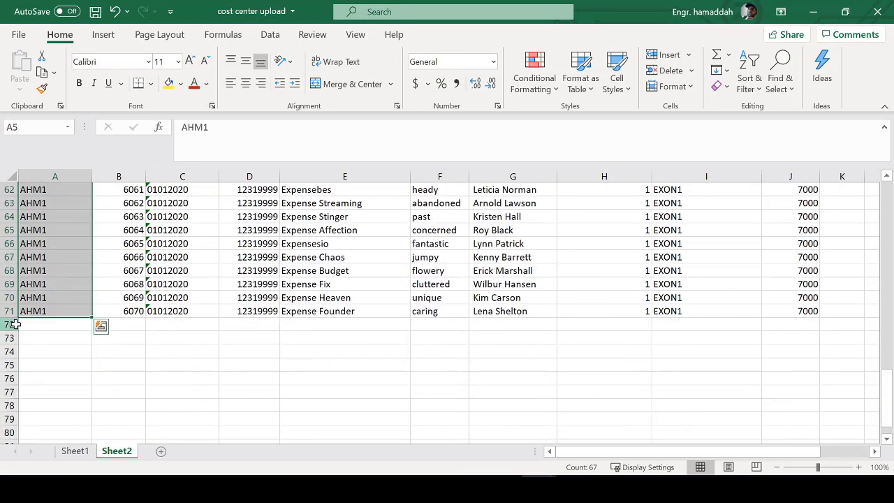
click(16, 324)
key(ctrl+shift+Down)
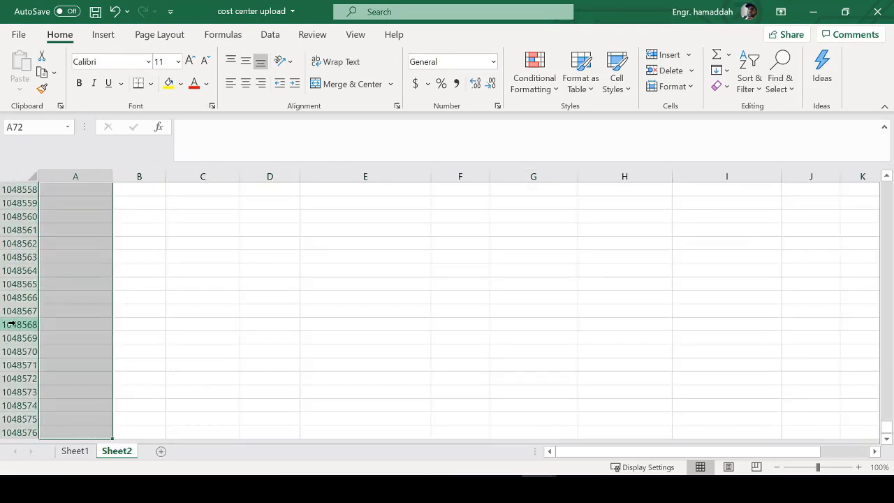
key(ctrl+Up)
key(Up)
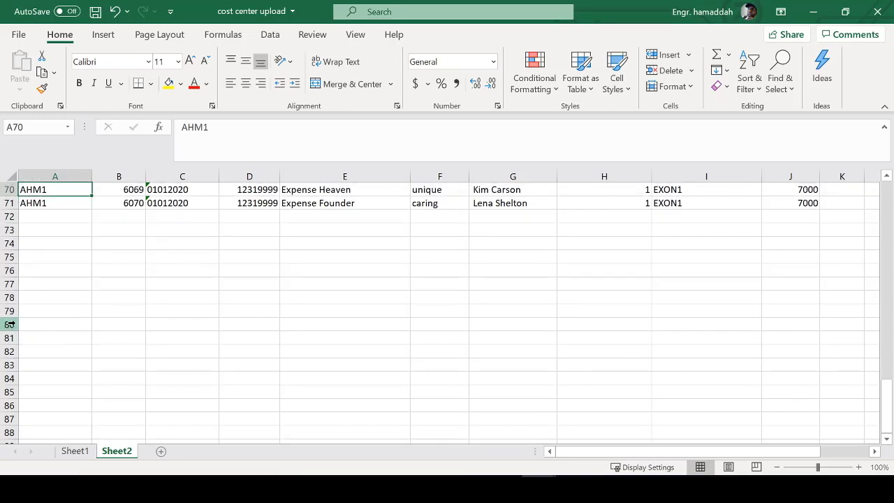
click(10, 216)
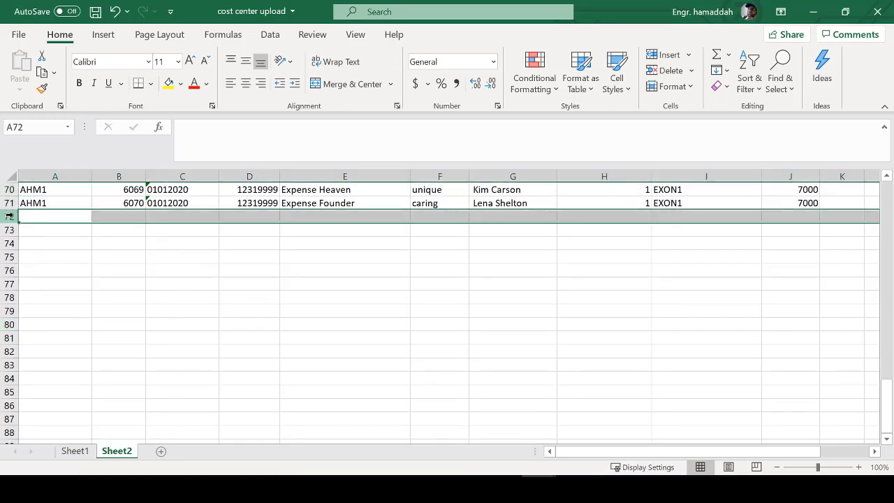
key(ctrl+shift+Down)
key(ctrl+BackSpace)
scroll(104, 216, up, 20)
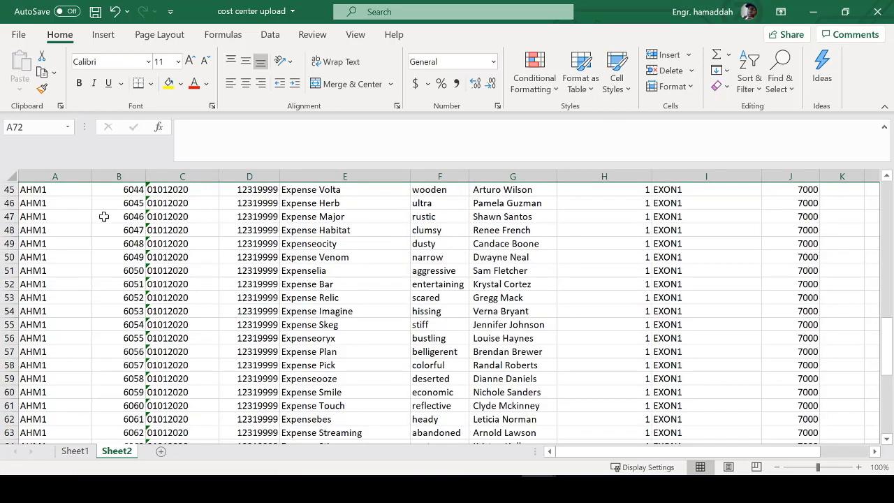
- Review cost center 6002, controlling areas A2:A6 and headers A1, B1, J1, then bring Notepad forward
click(103, 216)
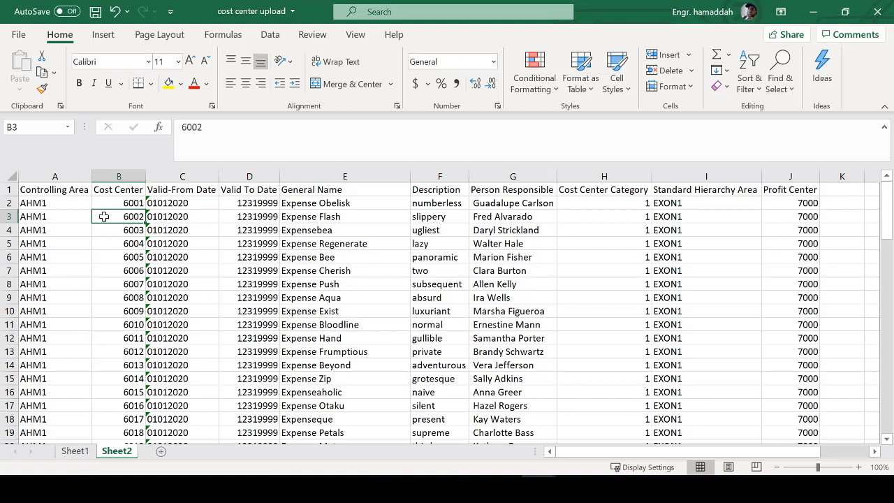
drag(72, 205, 70, 257)
click(73, 190)
click(120, 190)
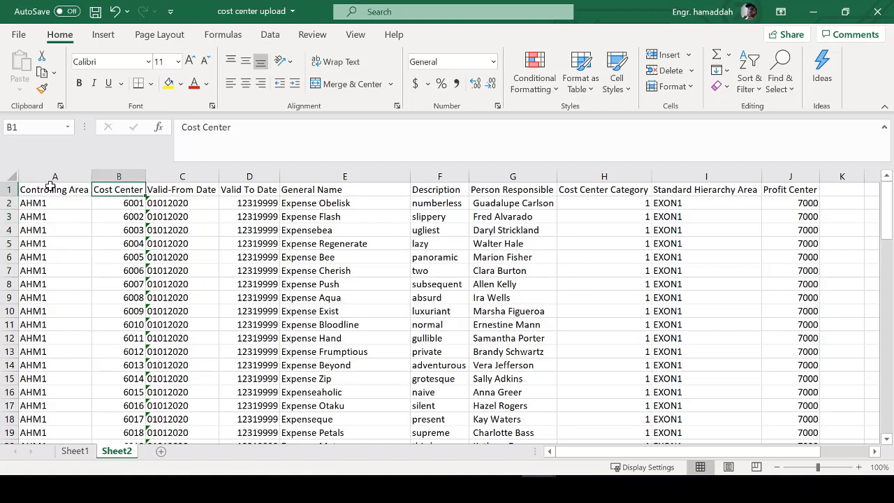
click(50, 188)
click(111, 189)
click(776, 193)
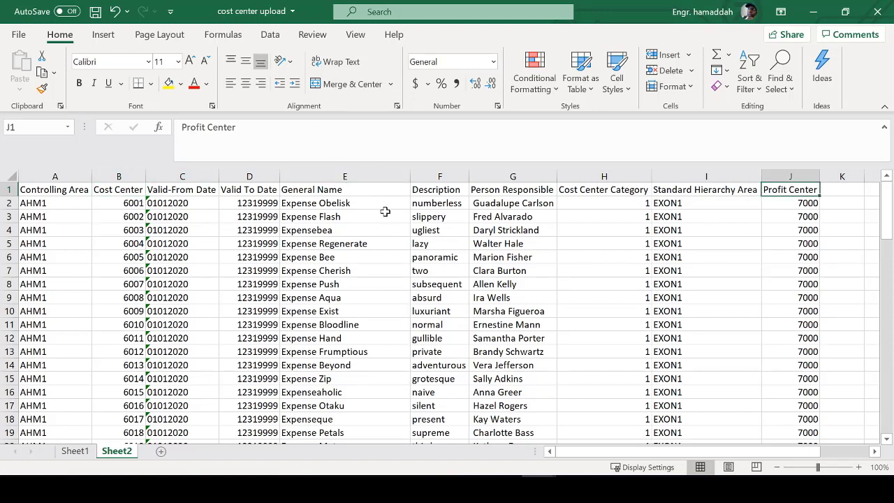
key(alt+Tab)
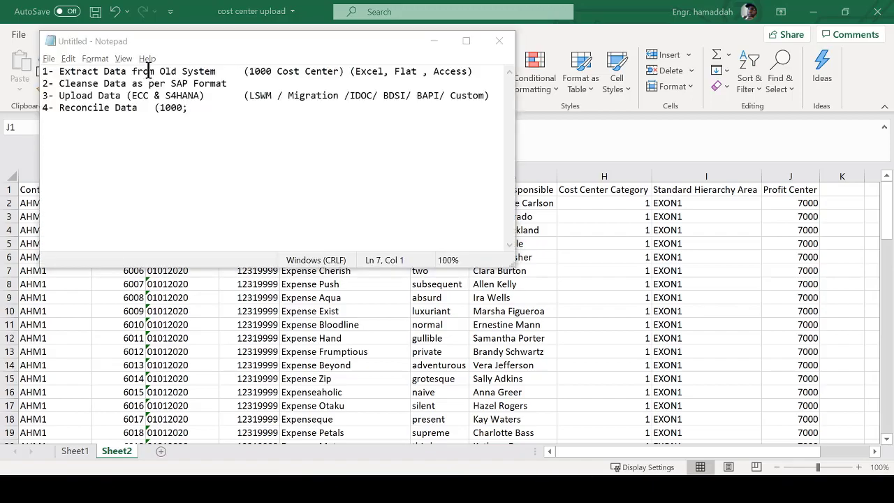
- In SAP, set controlling area AHM1 and display cost center 1000
key(alt+Tab)
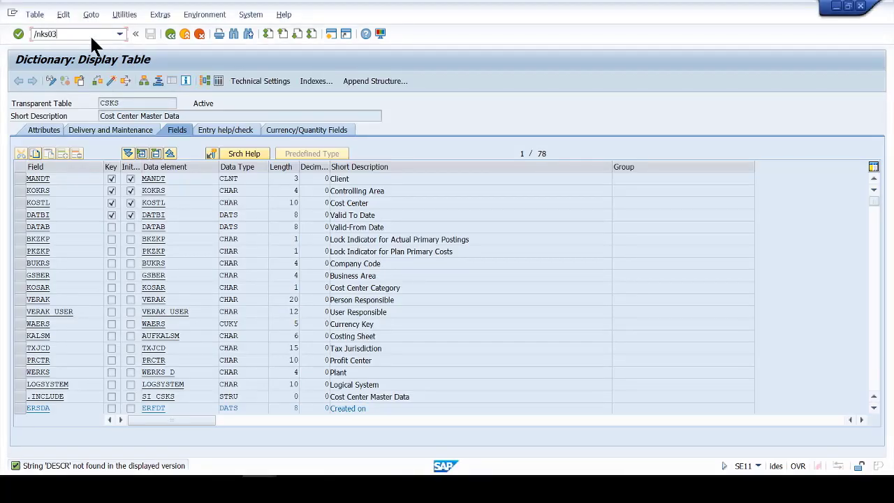
key(Return)
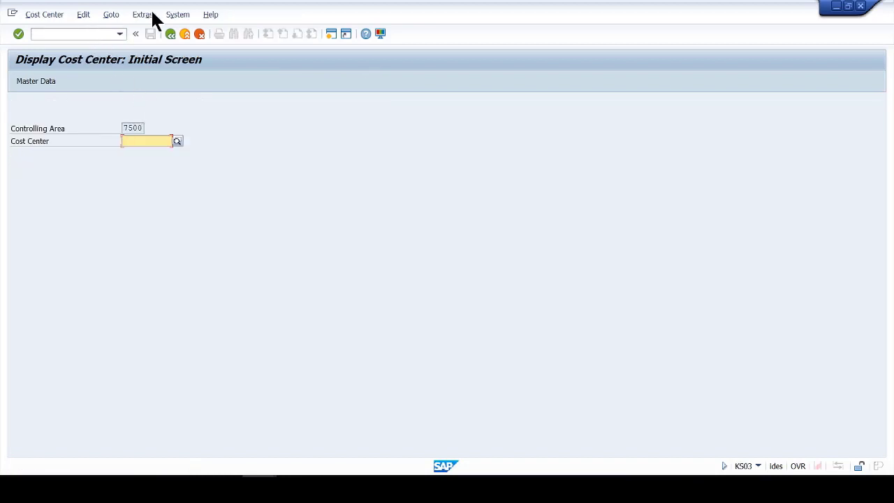
click(142, 15)
click(147, 43)
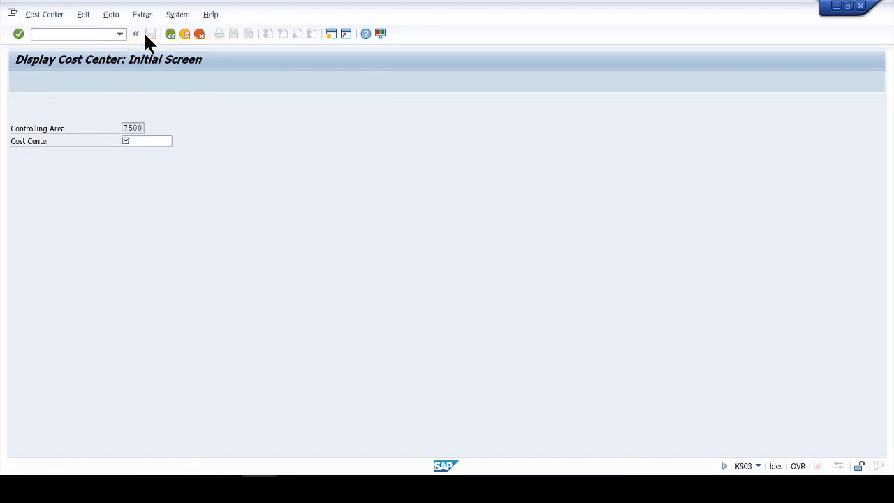
text(AHM1)
key(Return)
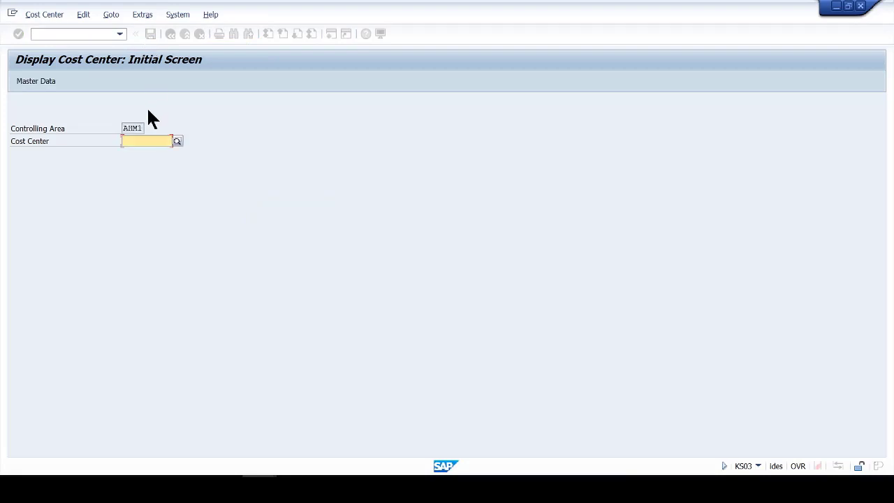
text(100)
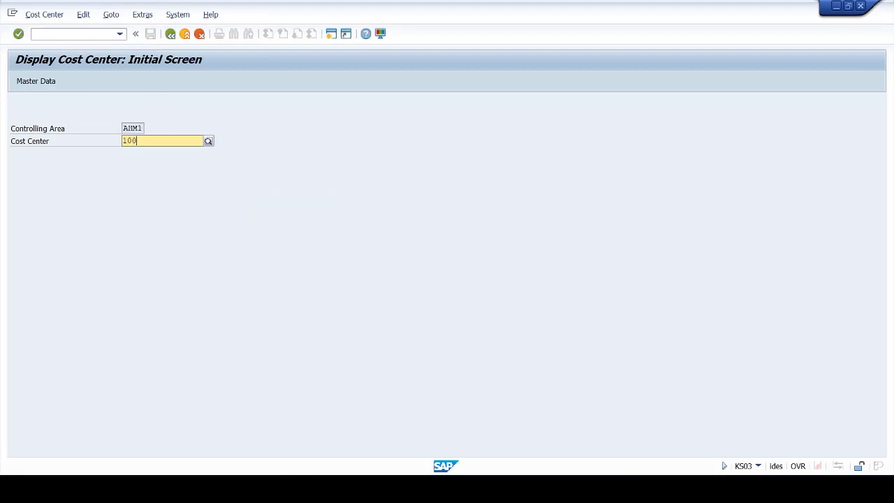
text(0)
key(Return)
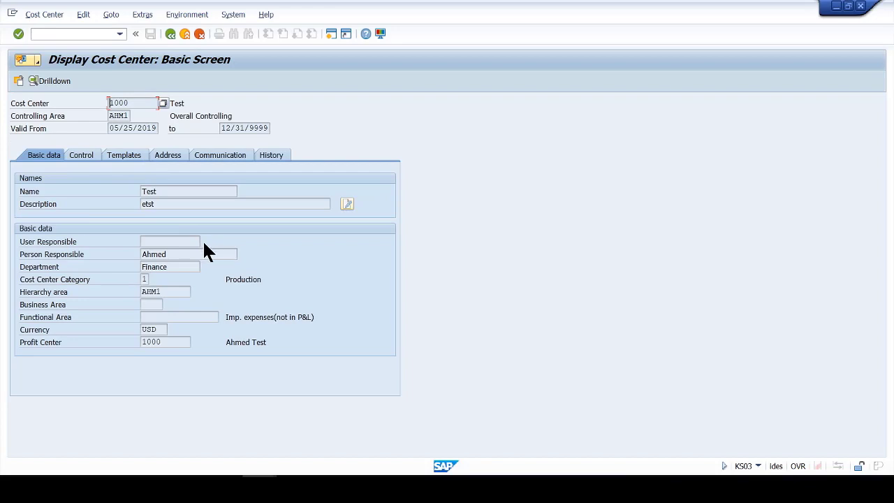
- Compare SAP's profit center 1000 with the Excel profit center values in J2:J7
click(175, 342)
drag(174, 342, 90, 342)
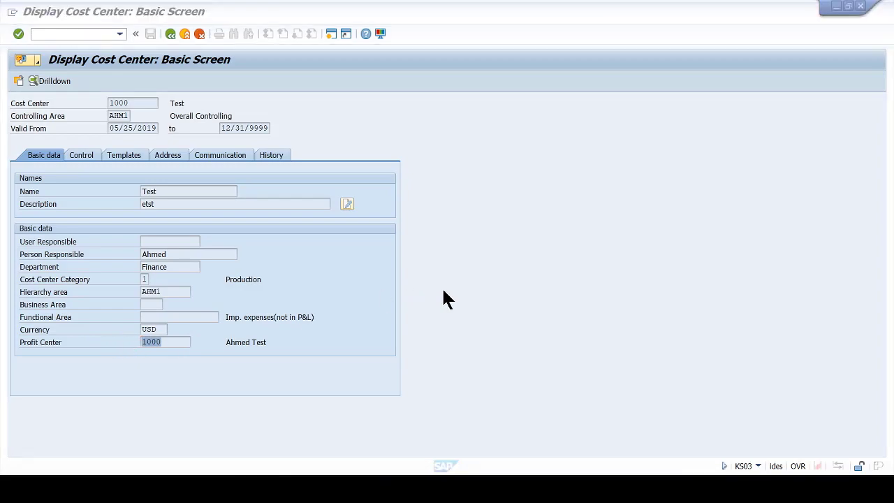
key(alt+Tab)
drag(807, 203, 808, 271)
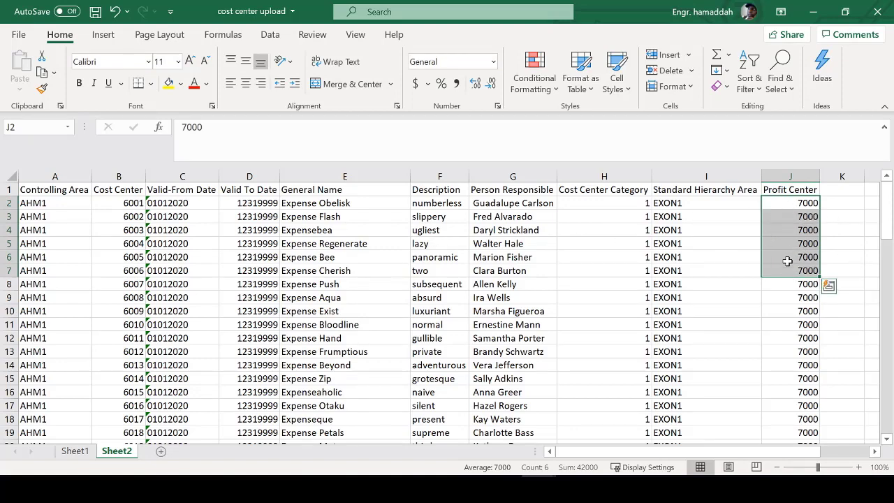
click(796, 206)
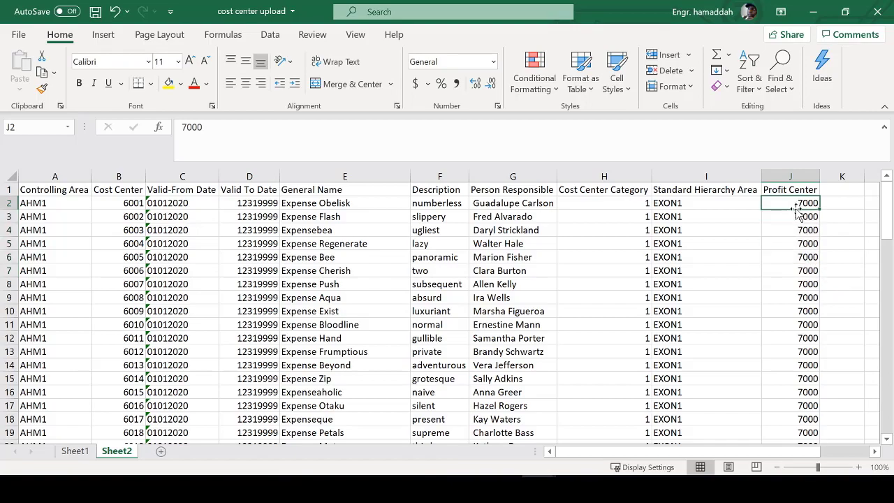
- Review SAP's cost center name Test, description, person responsible and department, then bring Notepad forward
key(alt+Tab)
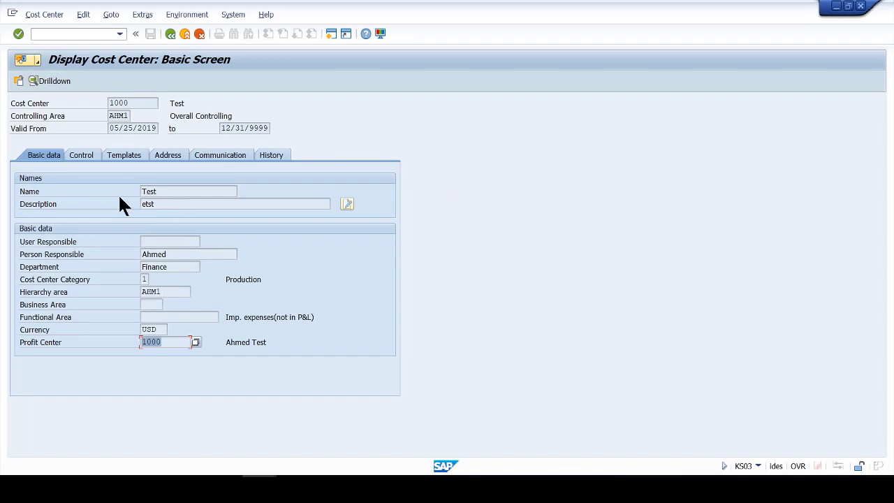
drag(179, 192, 110, 194)
drag(225, 207, 113, 209)
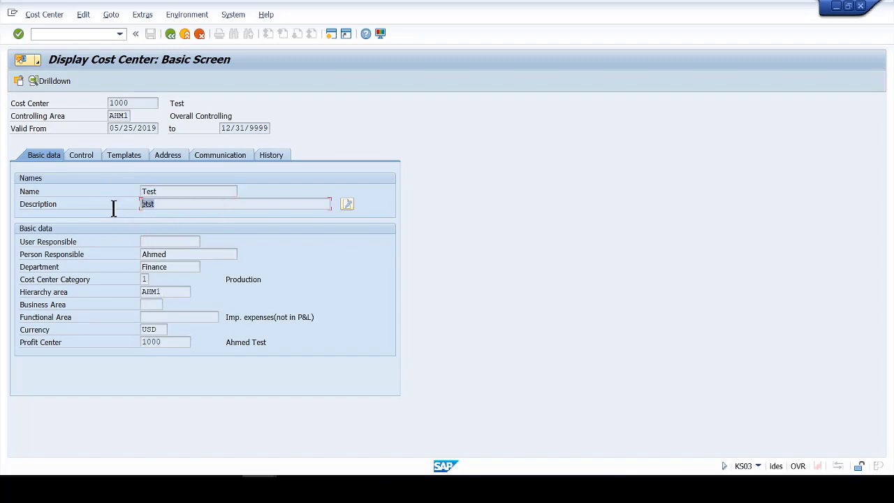
drag(142, 254, 153, 300)
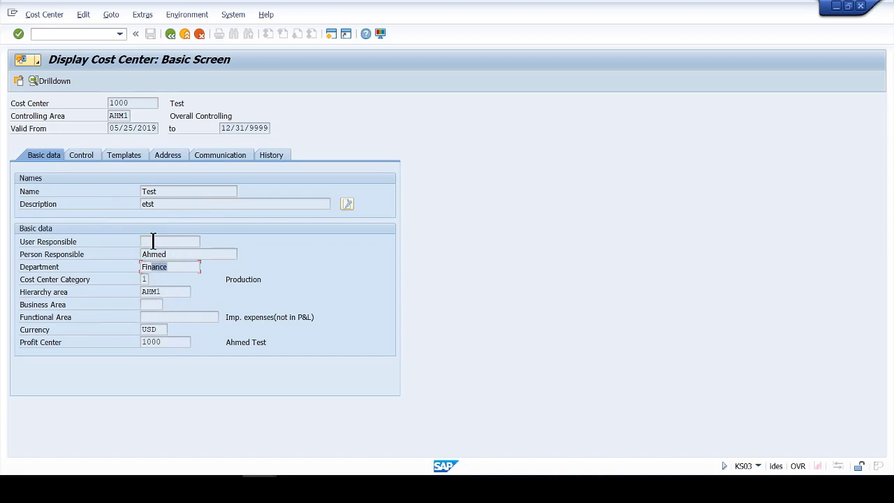
key(alt+Tab)
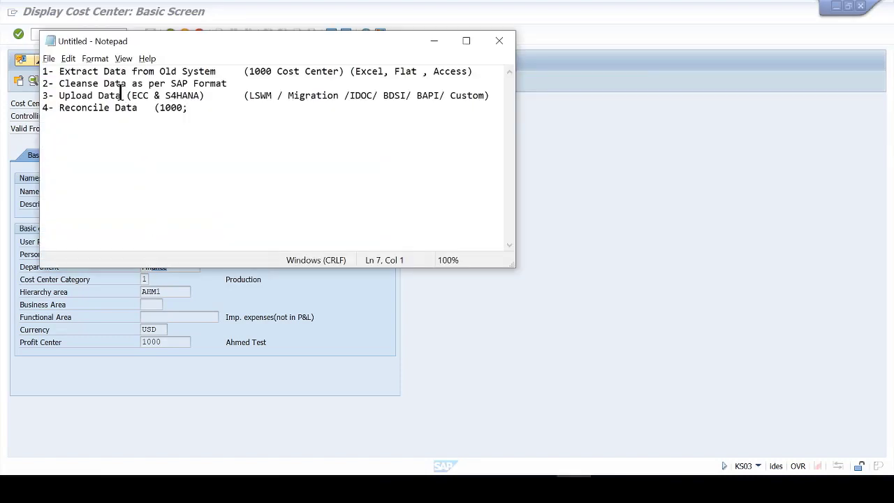
- Highlight the Extract, Cleanse (SAP Format) and Upload Data (ECC & S4HANA) steps and upload methods, then return to SAP
drag(74, 96, 194, 95)
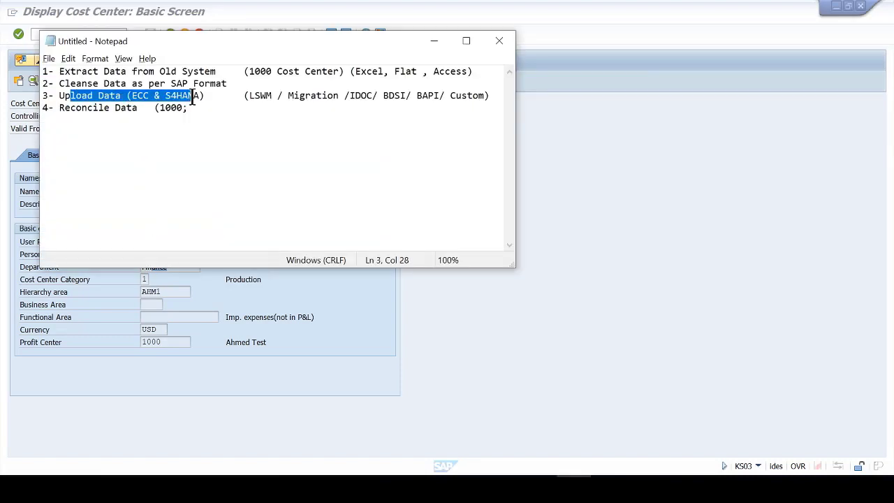
drag(72, 72, 183, 72)
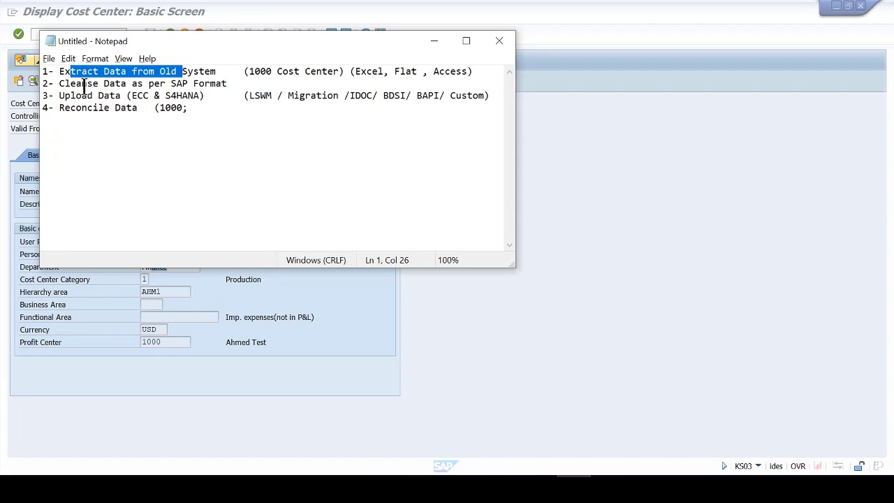
drag(82, 83, 219, 84)
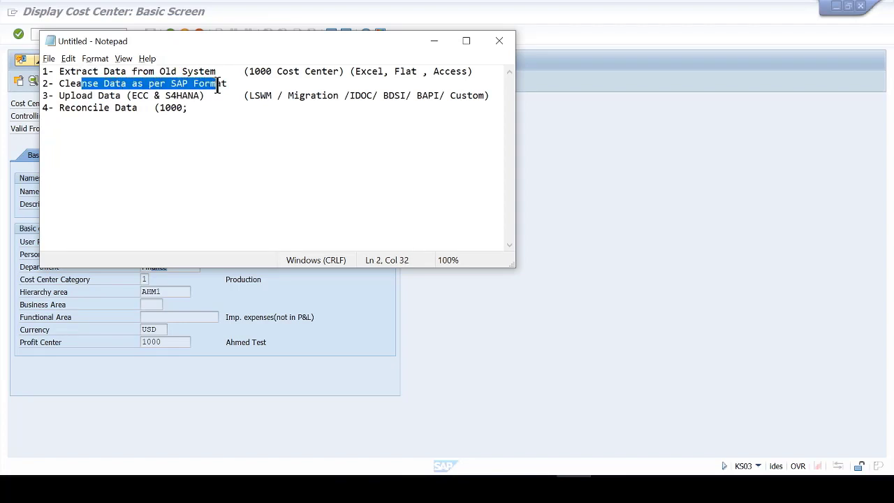
click(166, 84)
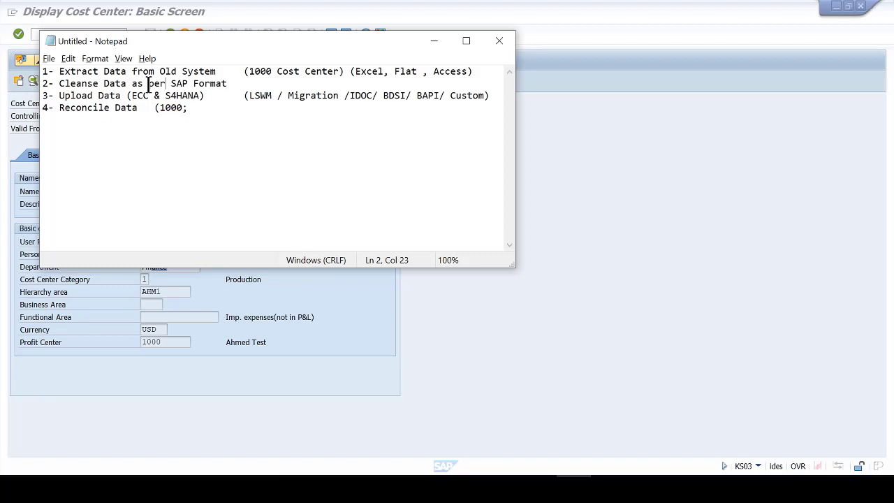
drag(171, 84, 219, 83)
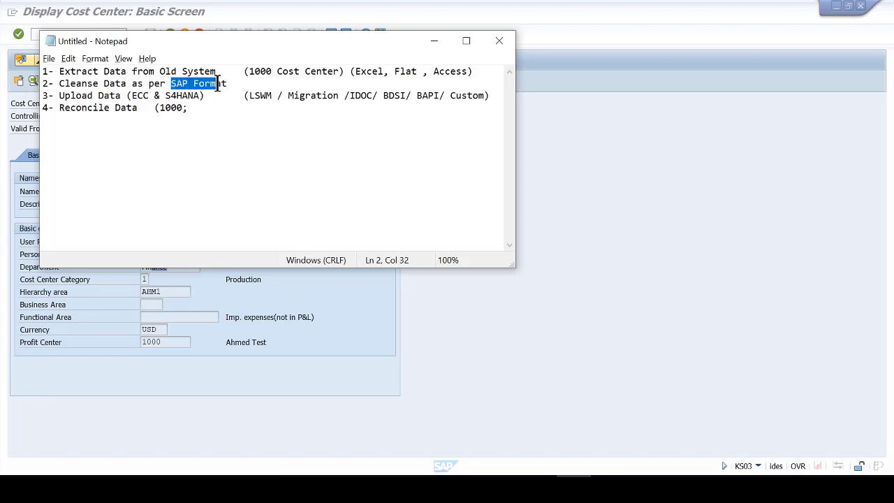
drag(75, 96, 176, 95)
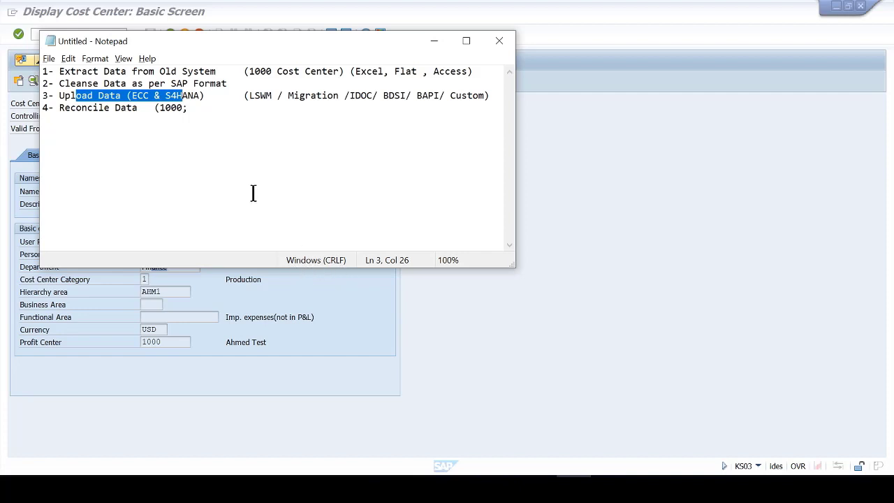
drag(250, 95, 450, 95)
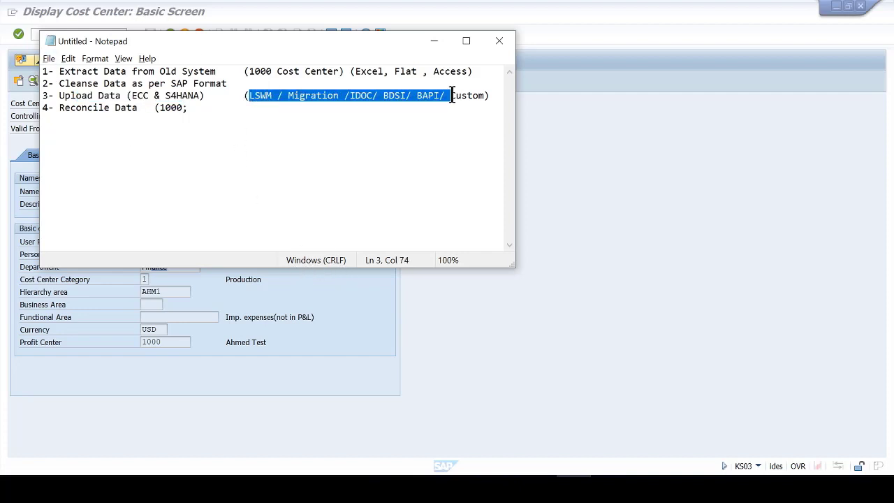
click(356, 333)
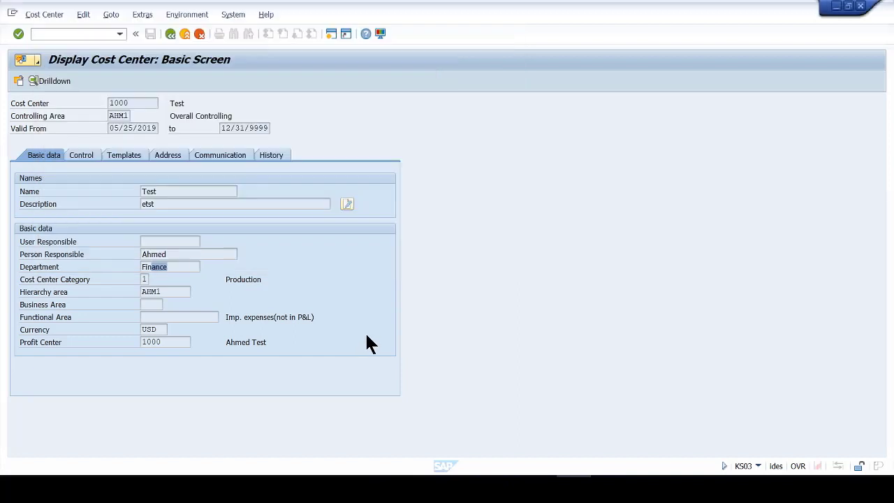